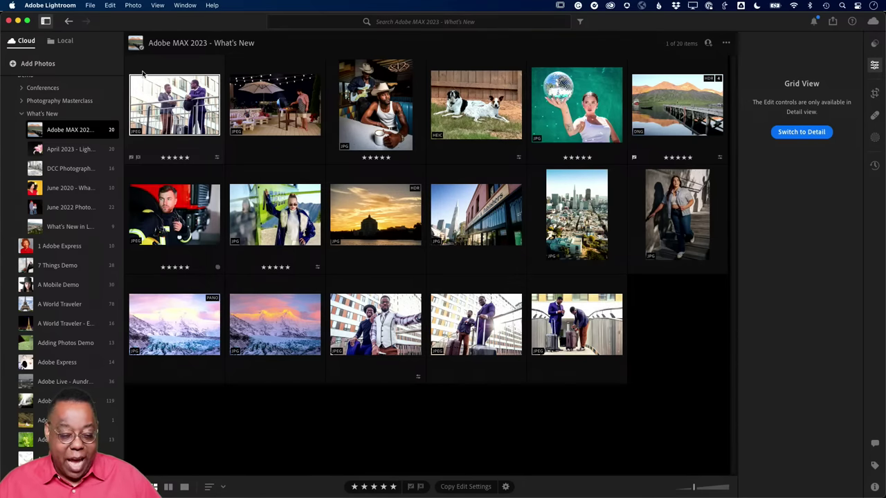
- Open _VPW1133.NEF from the local NYC Photos and Videos folder in the Edit view
scroll(49, 173, "up", 10)
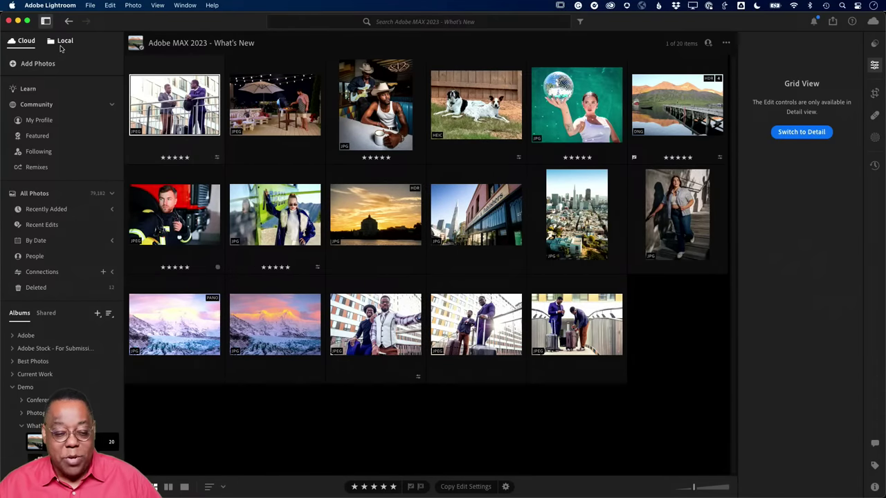
left_click(61, 45)
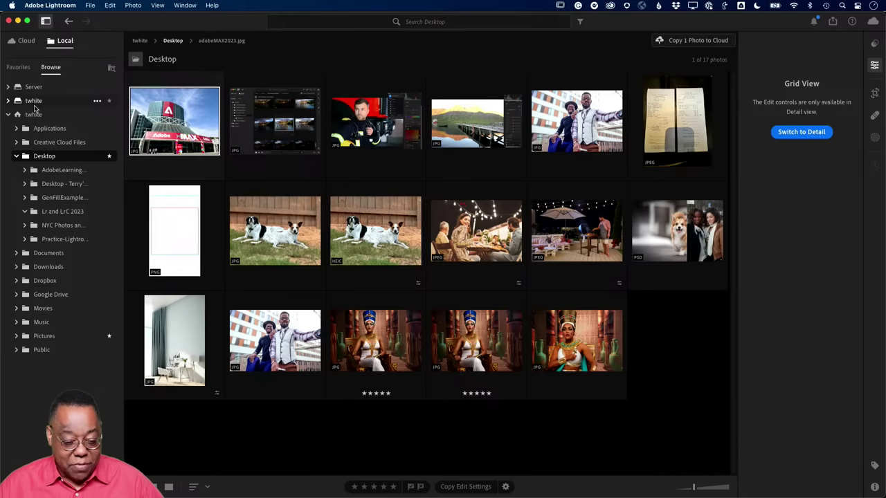
left_click(56, 228)
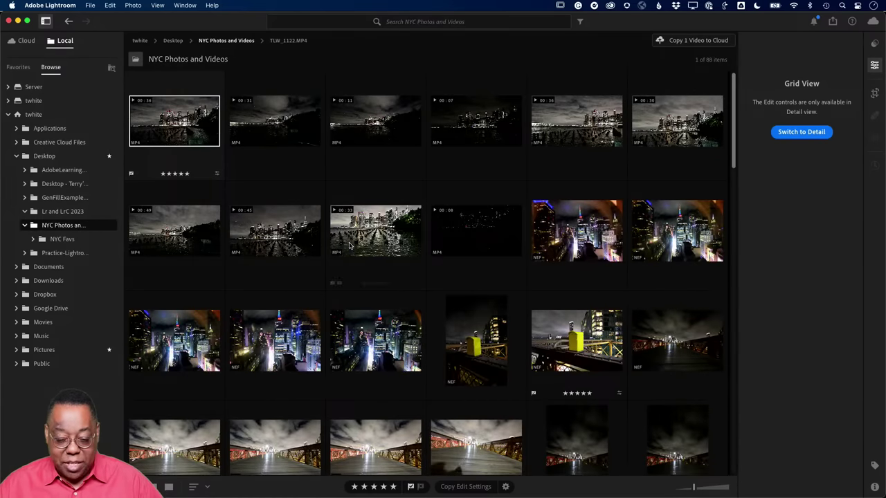
scroll(366, 305, "down", 5)
scroll(366, 305, "down", 10)
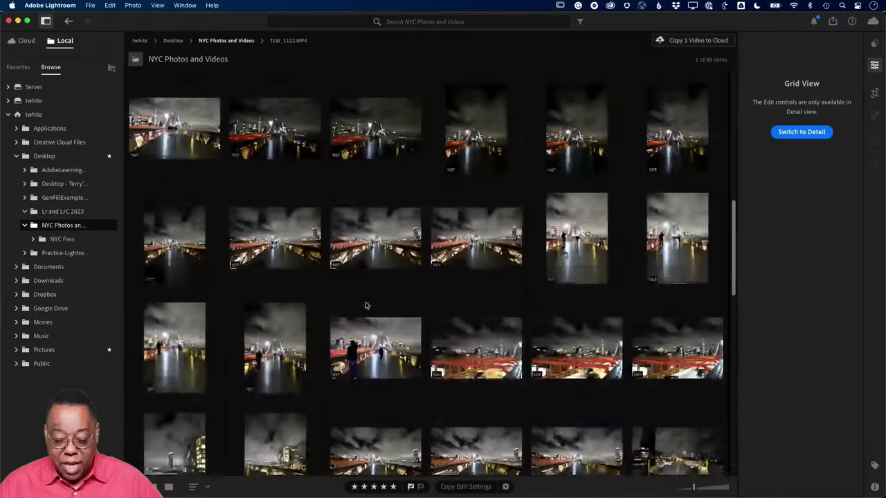
scroll(367, 305, "up", 3)
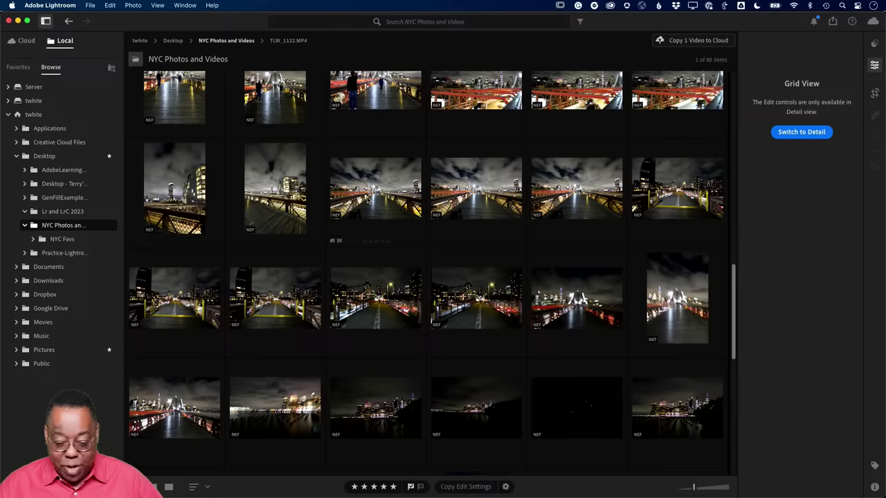
left_click(367, 199)
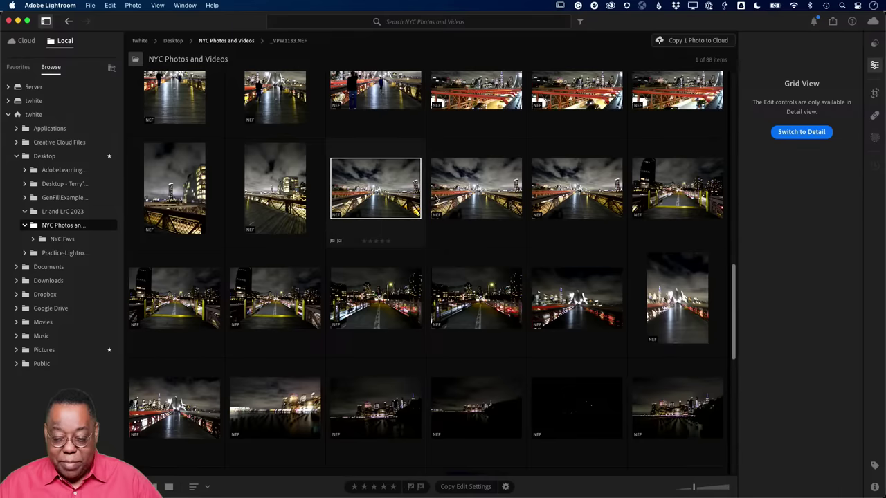
left_click(807, 135)
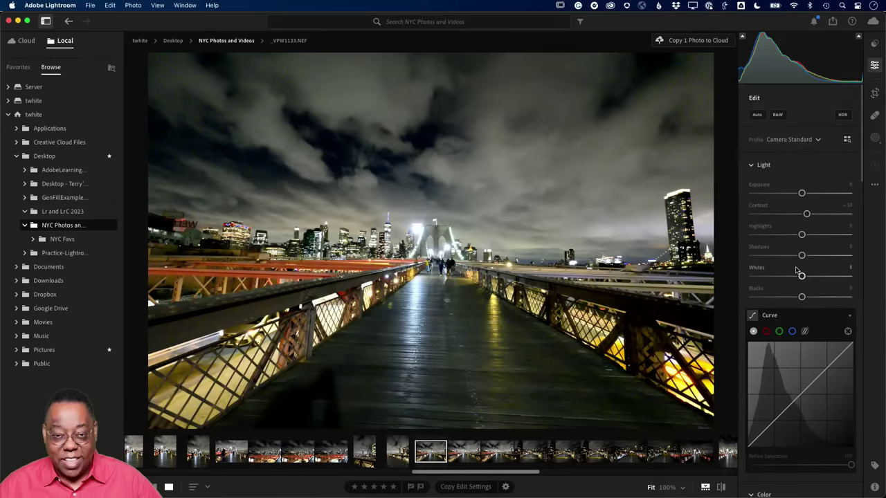
- Nudge Exposure, then apply Auto light: Exposure +0.43, Highlights −54, Shadows +46, Blacks −16
left_click_drag(801, 193, 796, 193)
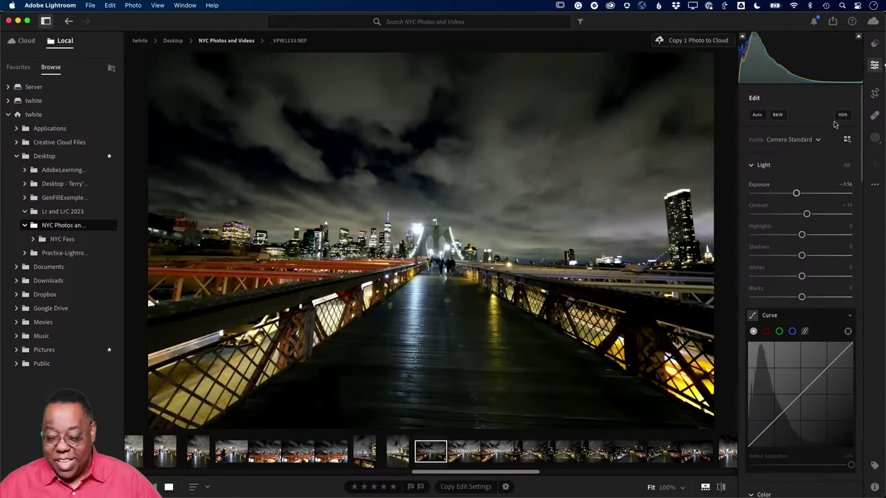
left_click(757, 115)
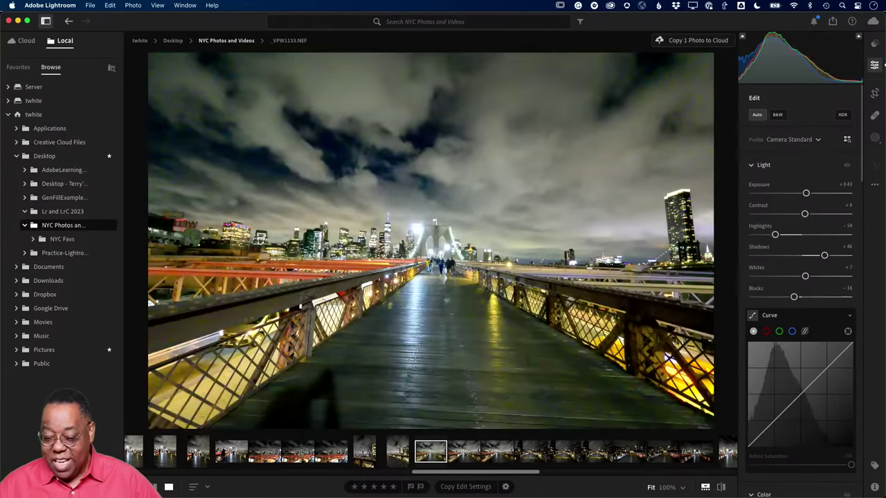
scroll(820, 319, "down", 10)
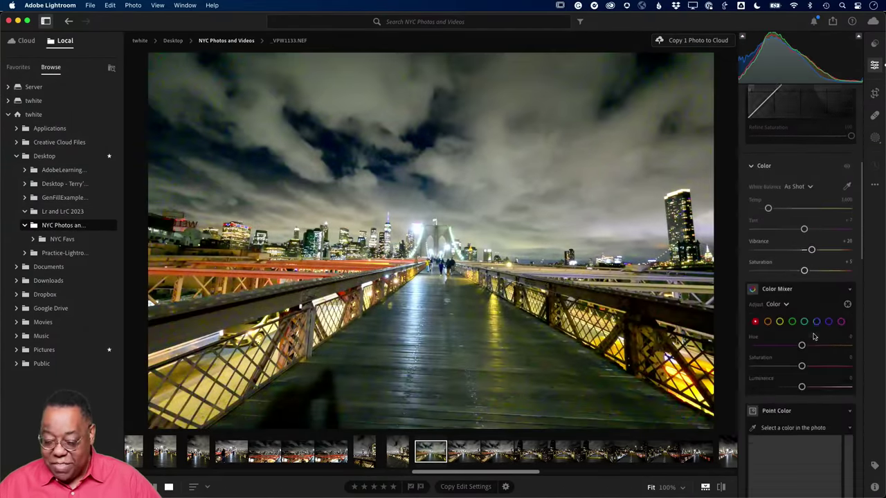
scroll(813, 337, "down", 10)
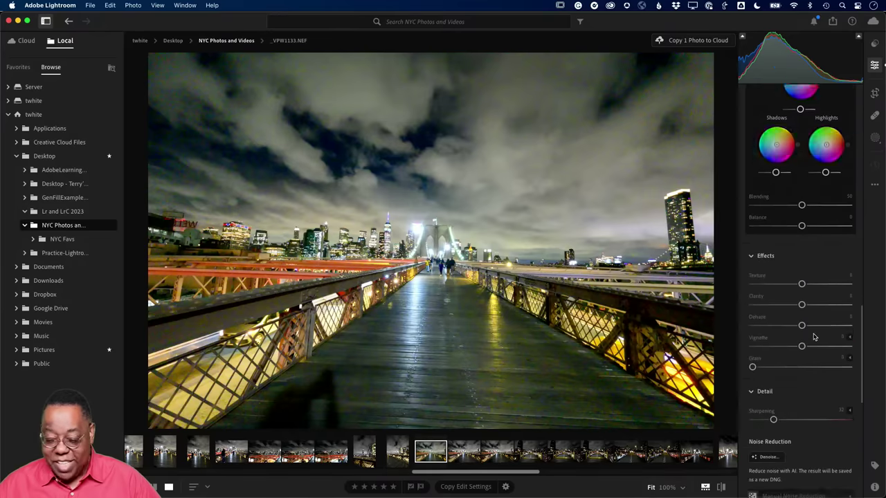
scroll(814, 337, "down", 8)
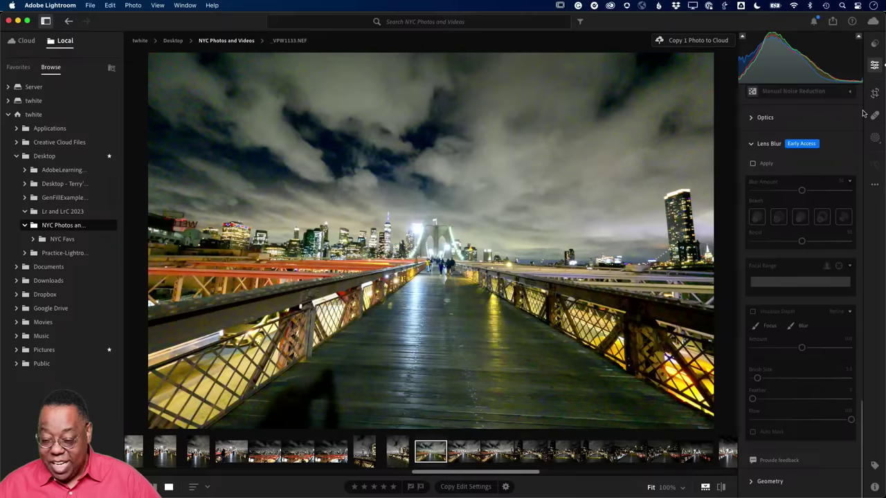
- Expand the Optics lens correction section and review the Edit panel settings
left_click(759, 119)
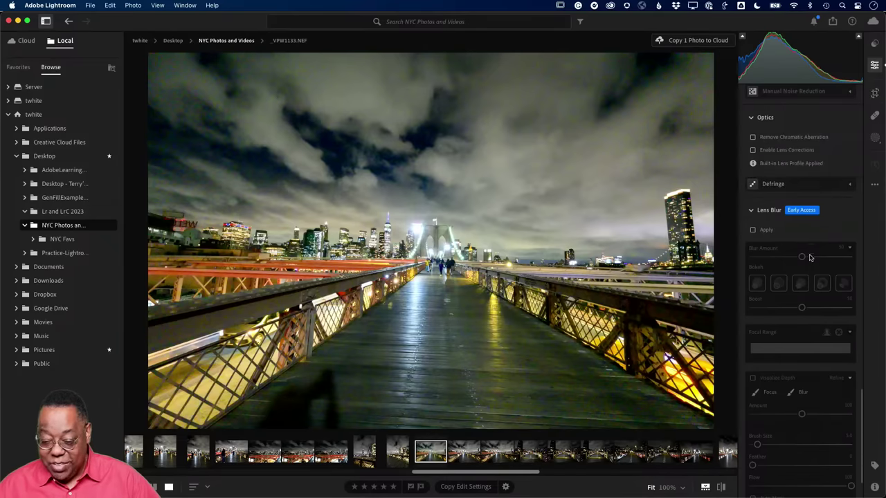
scroll(811, 261, "down", 2)
scroll(811, 260, "up", 10)
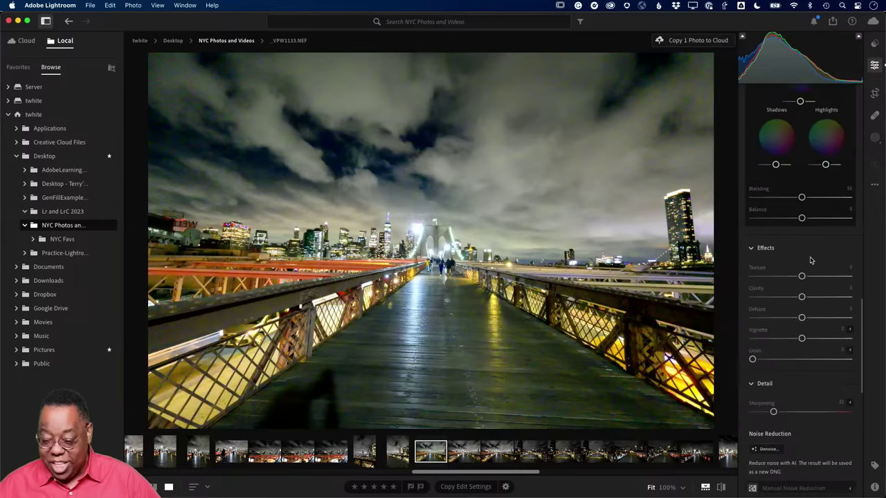
scroll(811, 261, "down", 2)
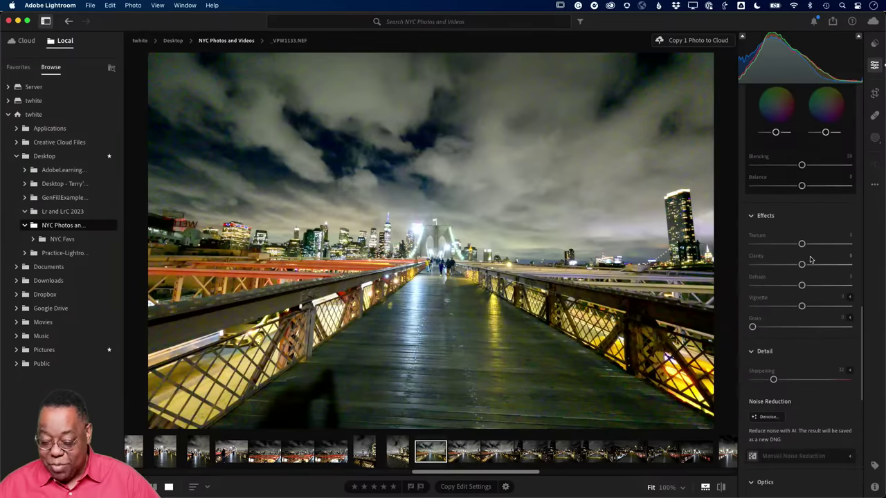
scroll(811, 260, "up", 12)
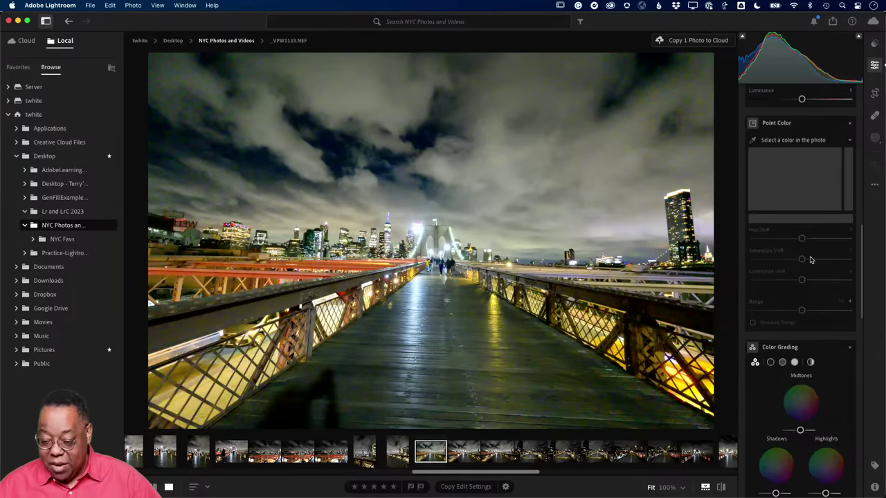
scroll(811, 260, "up", 10)
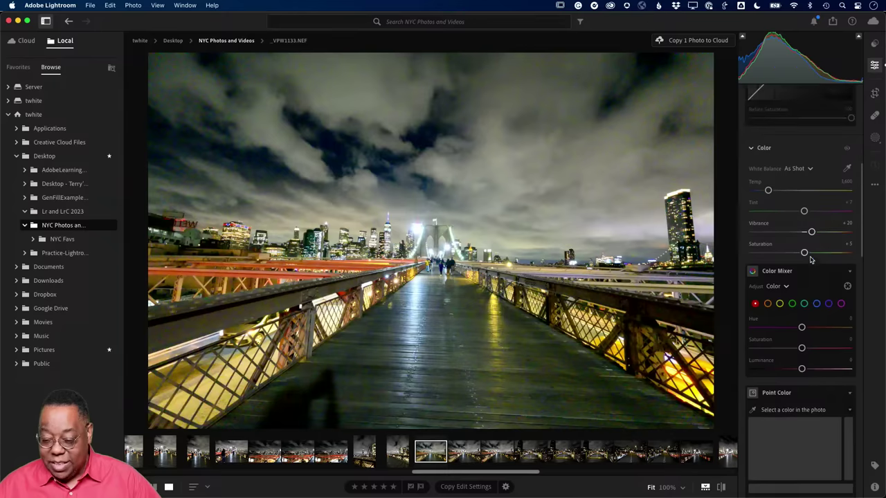
scroll(811, 260, "up", 10)
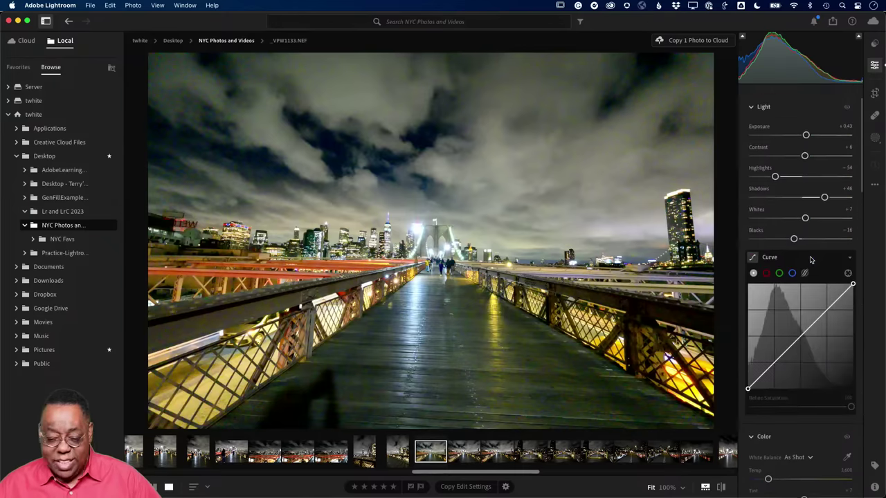
scroll(811, 260, "up", 2)
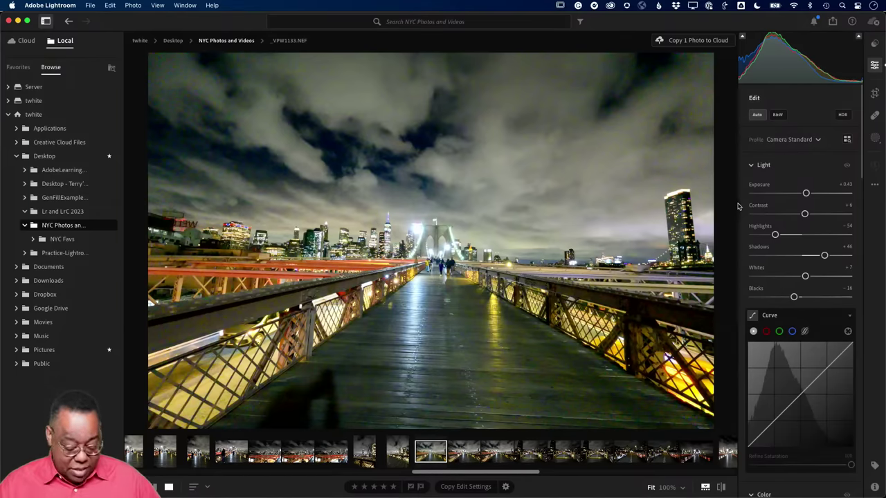
- Open _VPW1140 from the grid, return to Grid view, and bring up its context menu
key("g")
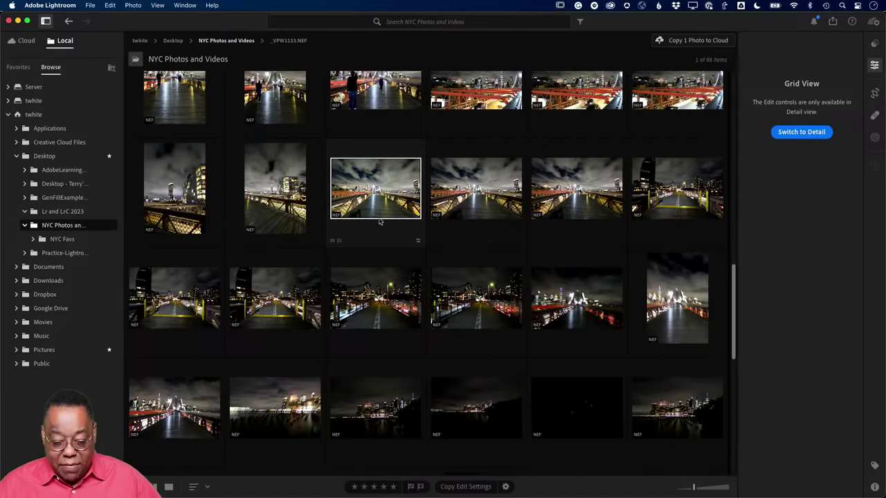
scroll(344, 231, "up", 1)
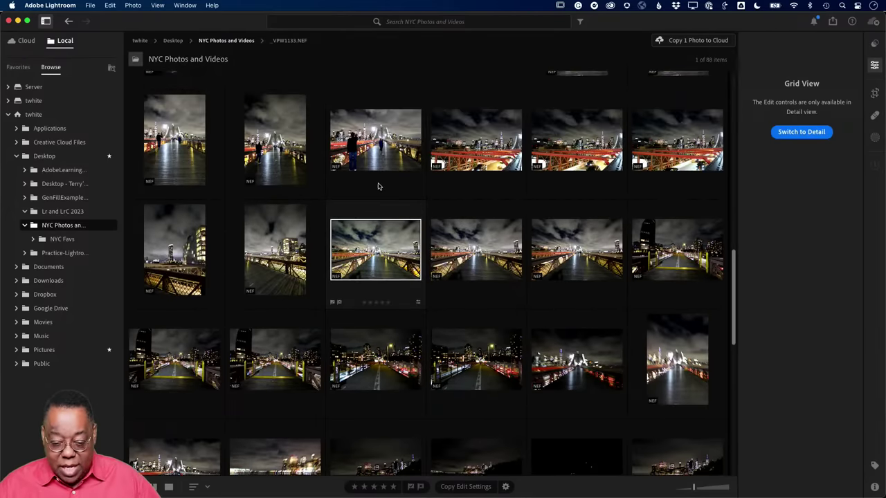
left_click(271, 158)
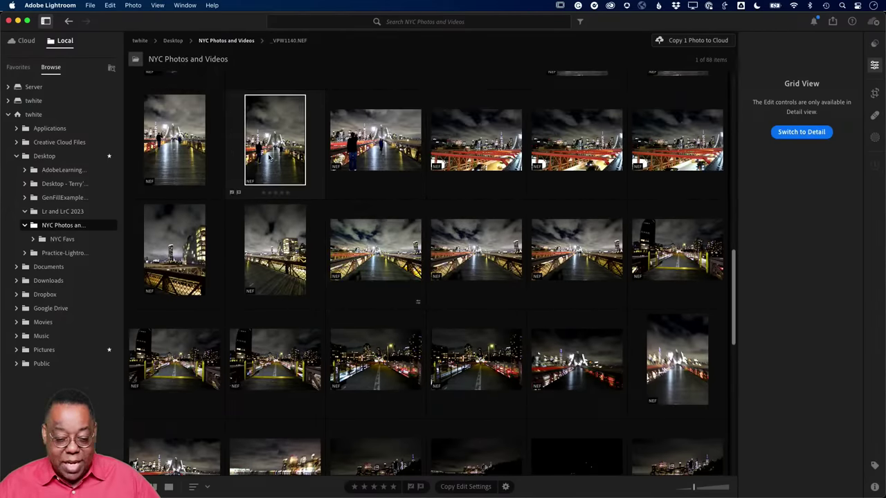
double_click(270, 158)
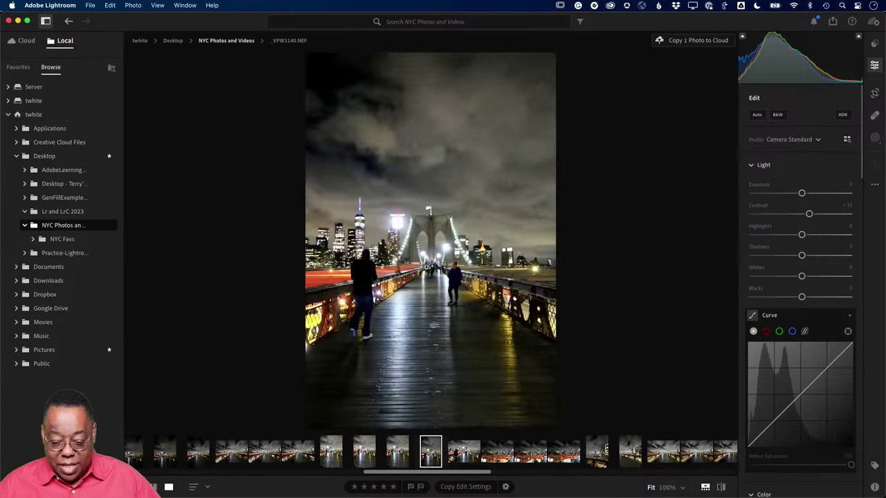
key("g")
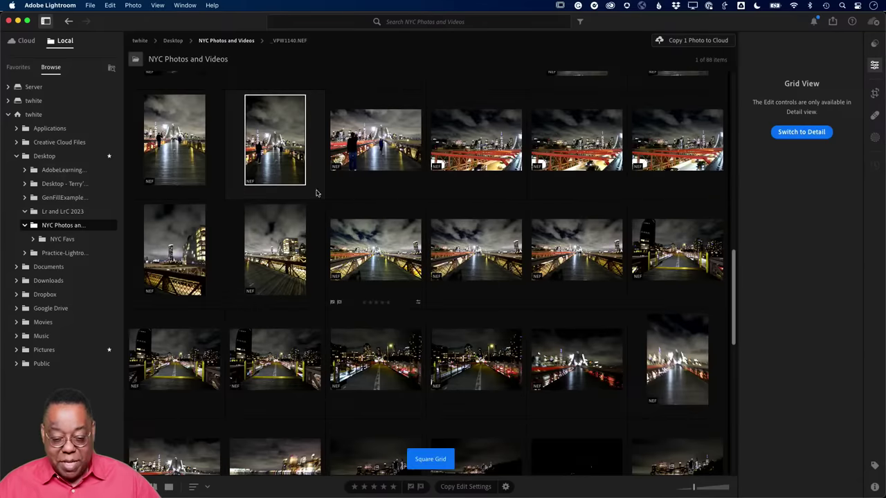
right_click(280, 148)
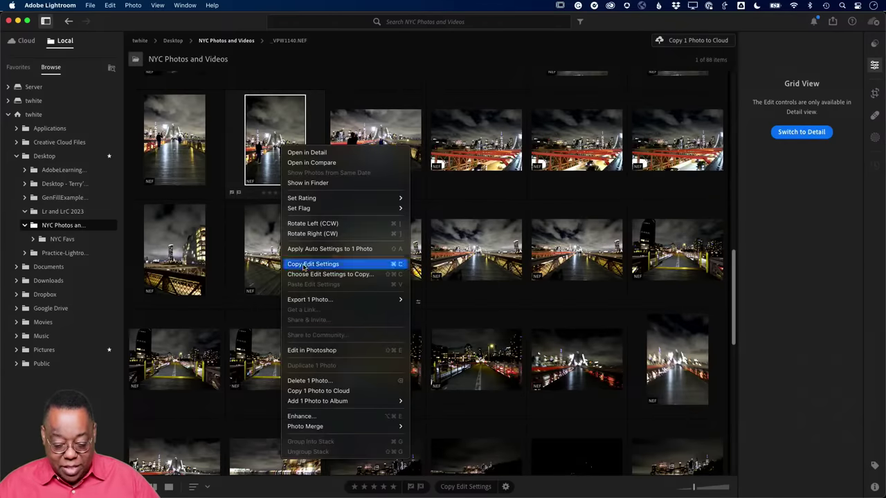
- Delete _VPW1140.NEF and confirm moving it to the trash
left_click(317, 380)
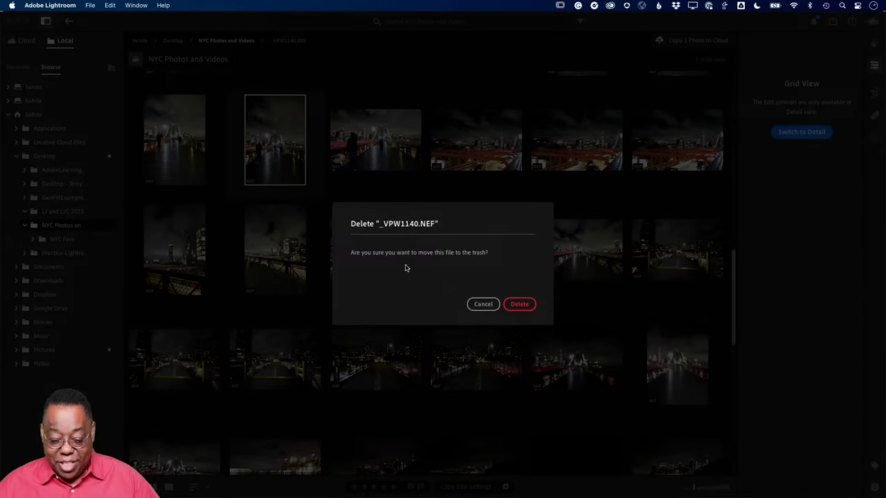
left_click(522, 305)
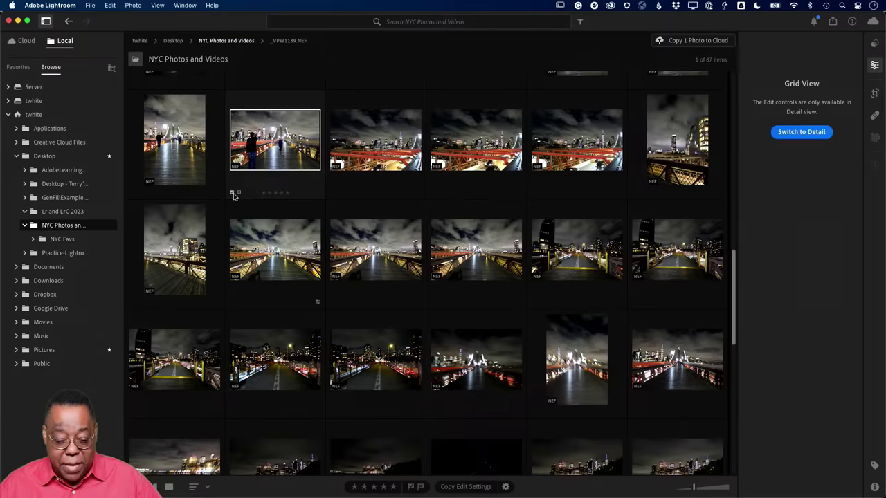
- Flag _VPW1139.NEF as a pick, rate it four stars, and show its Keywords panel
left_click(233, 193)
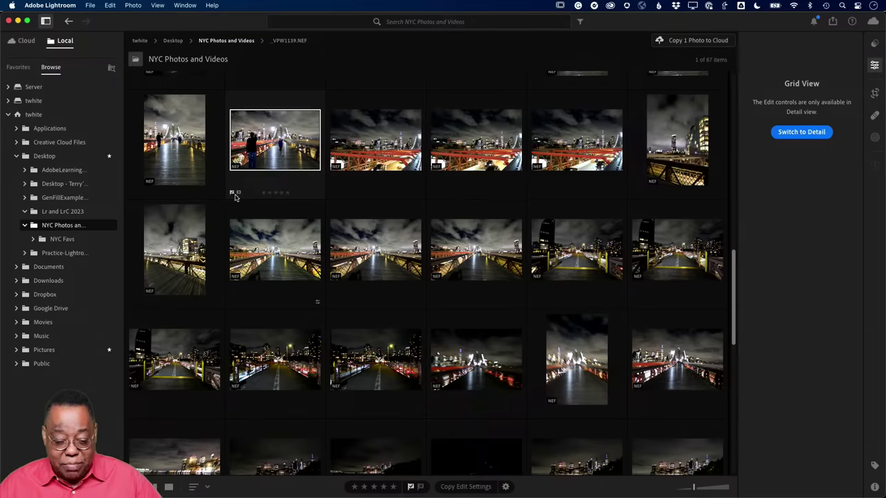
left_click(281, 193)
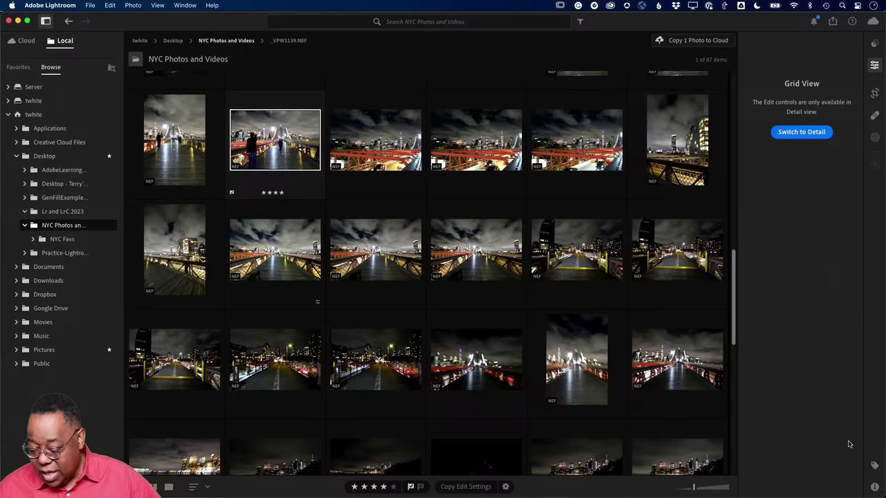
left_click(874, 466)
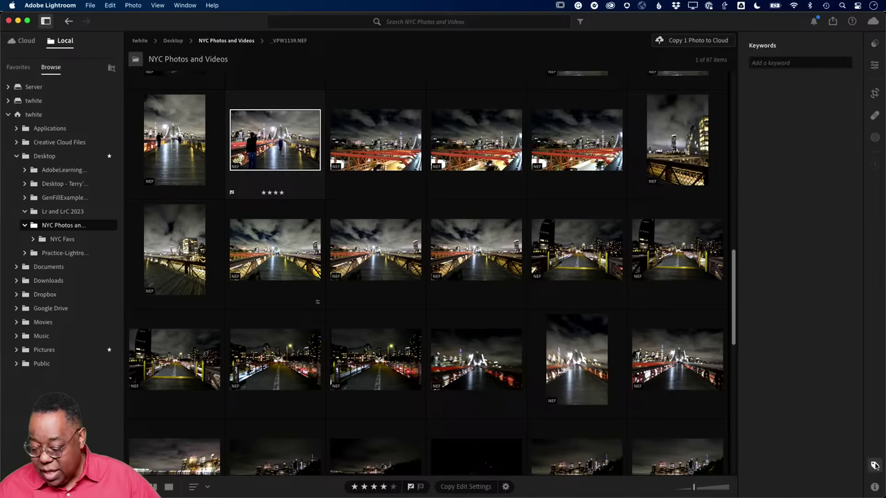
- Add the keyword 'Brooklyn Bridge' to _VPW1139.NEF
left_click(768, 64)
type("B")
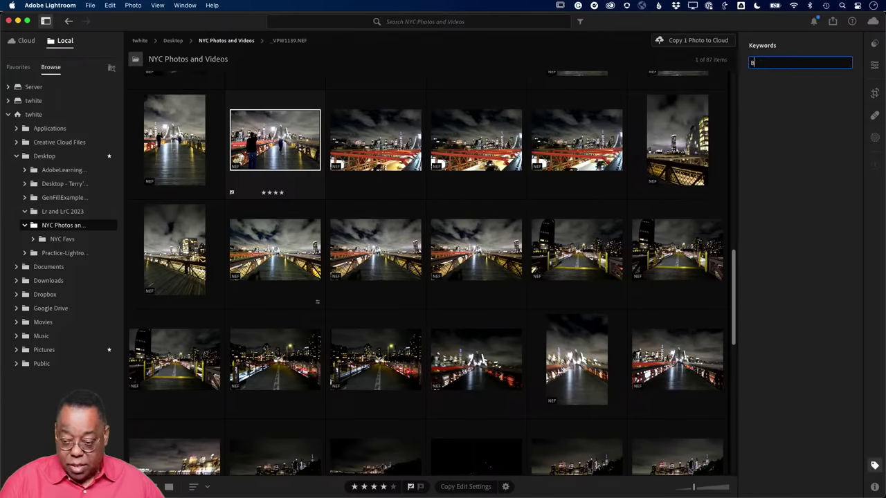
type("rooklyn")
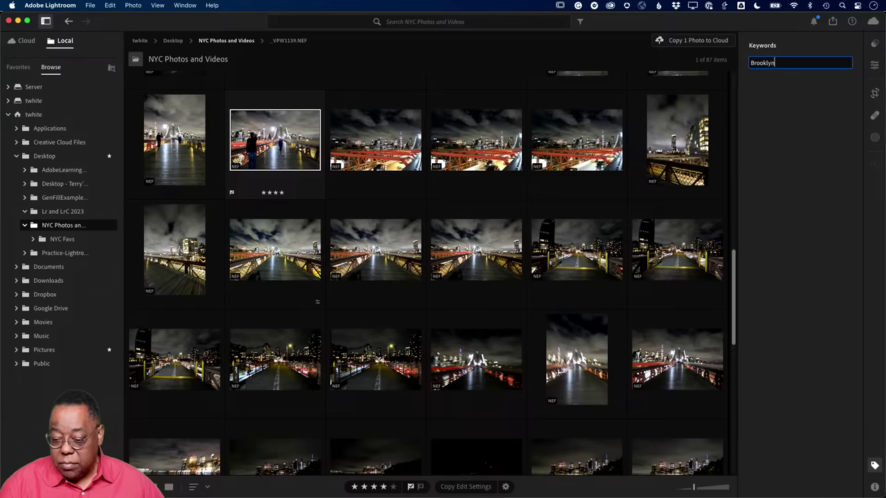
type(" Bridge")
key("Return")
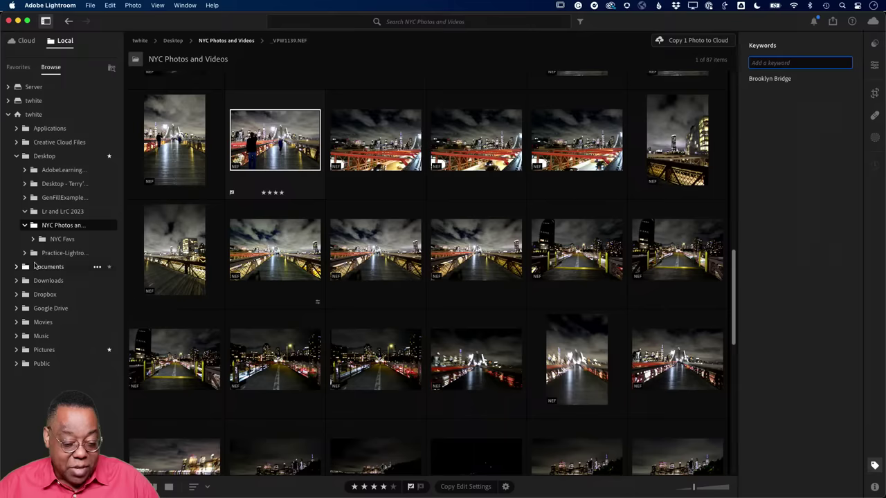
mouse_move(97, 173)
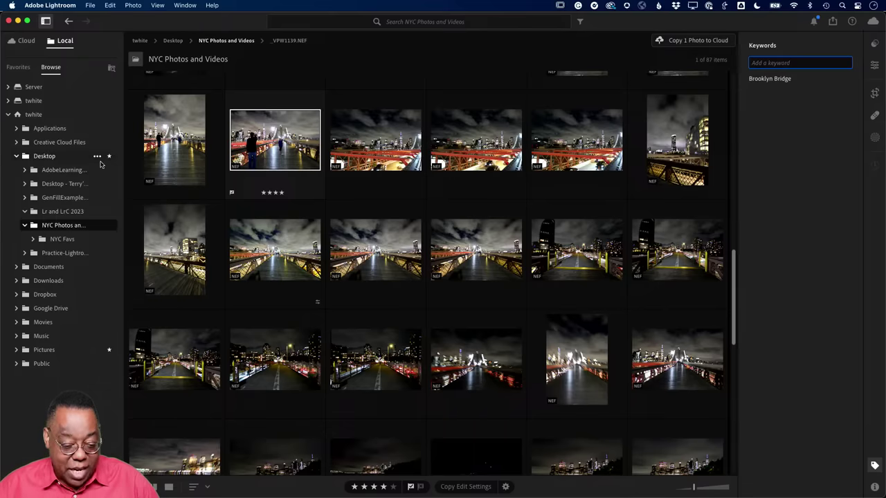
left_click(97, 157)
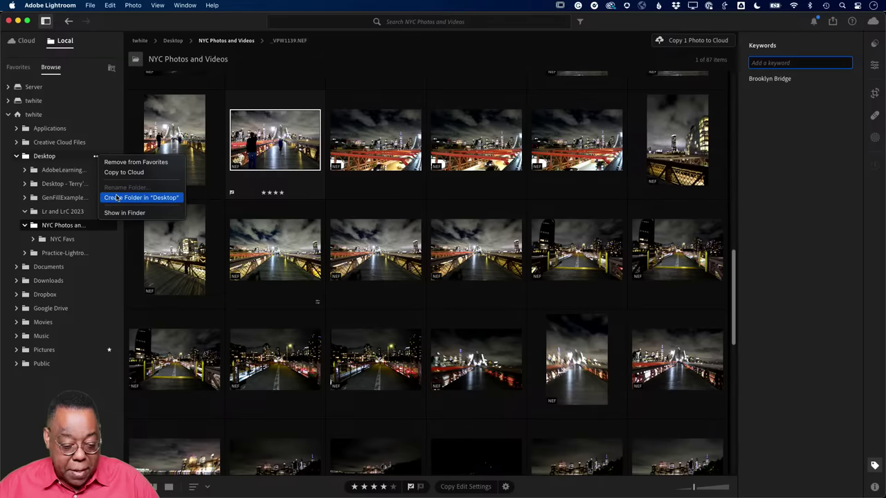
left_click(95, 159)
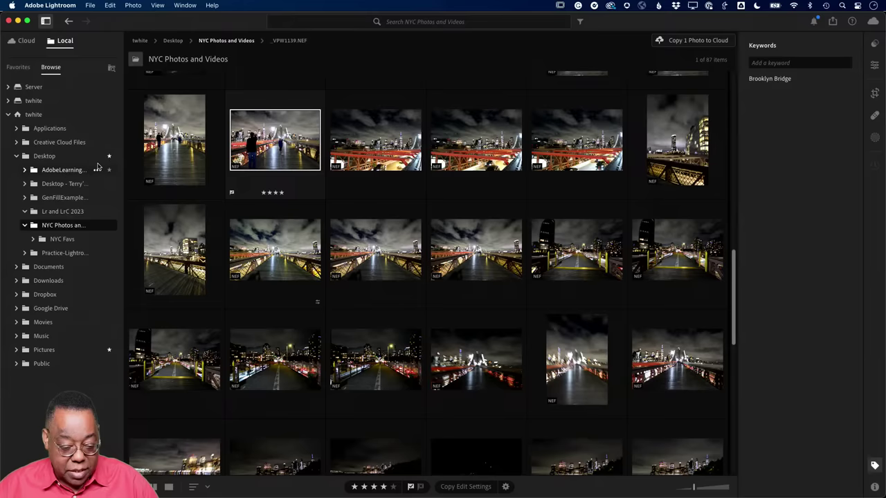
- Create a subfolder in NYC Photos and Videos named with a person's full name
left_click(97, 226)
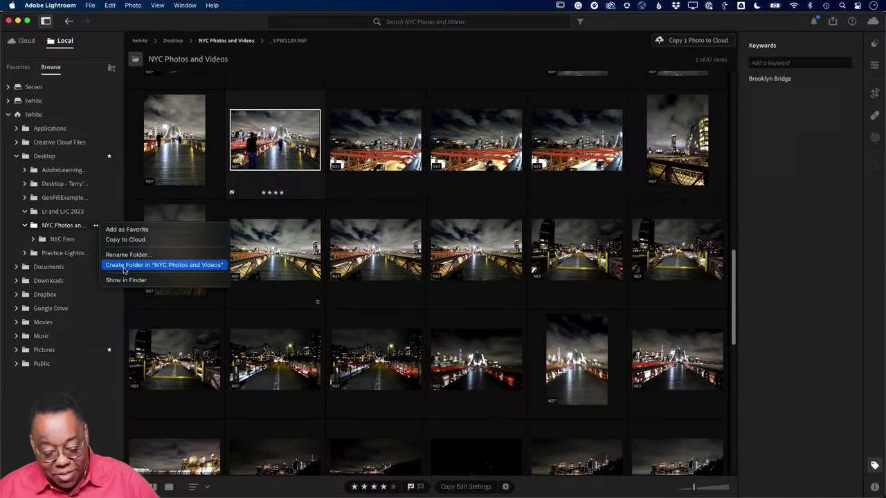
left_click(124, 270)
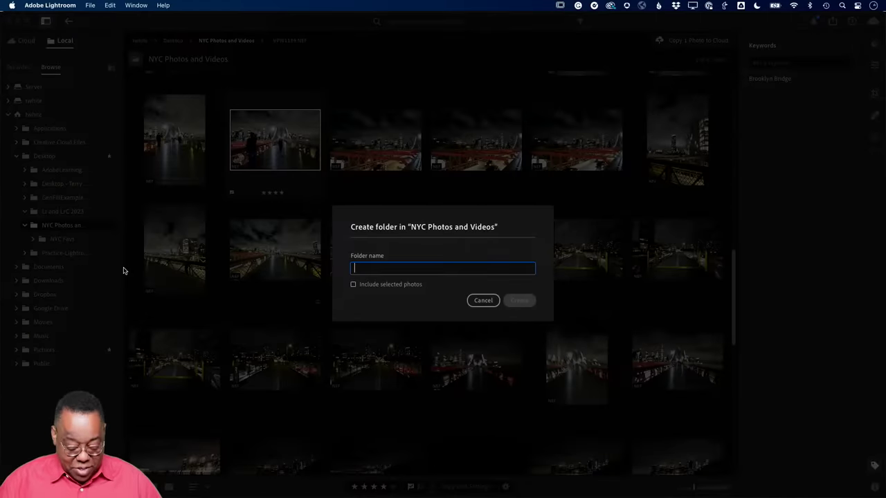
type("Jim ba")
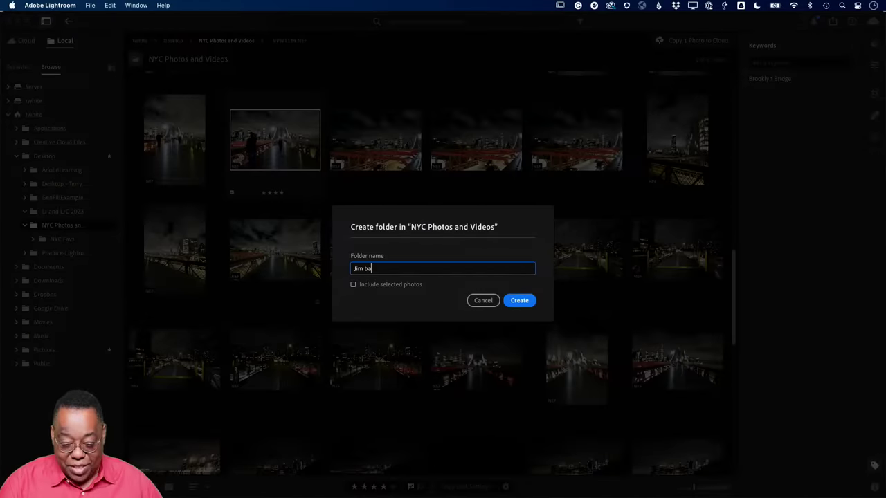
key("BackSpace")
key("BackSpace")
key("BackSpace")
key("BackSpace")
key("BackSpace")
key("BackSpace")
type("Jim b")
key("BackSpace")
key("BackSpace")
key("BackSpace")
key("BackSpace")
key("BackSpace")
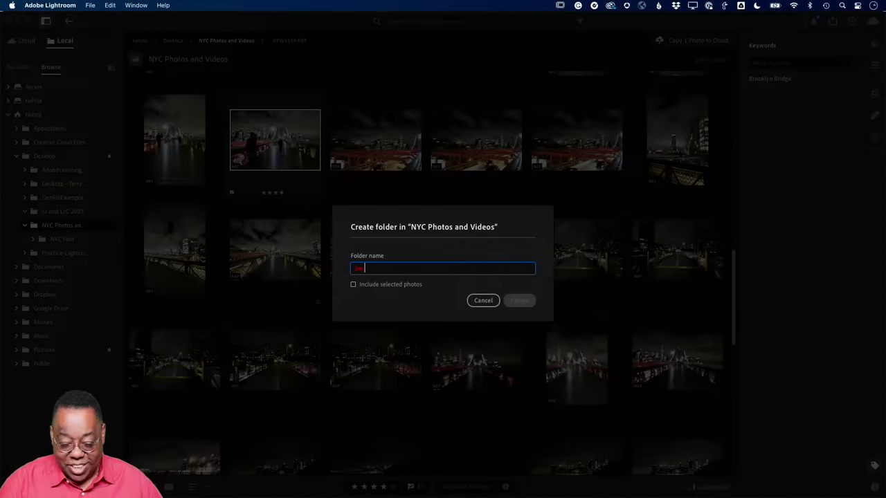
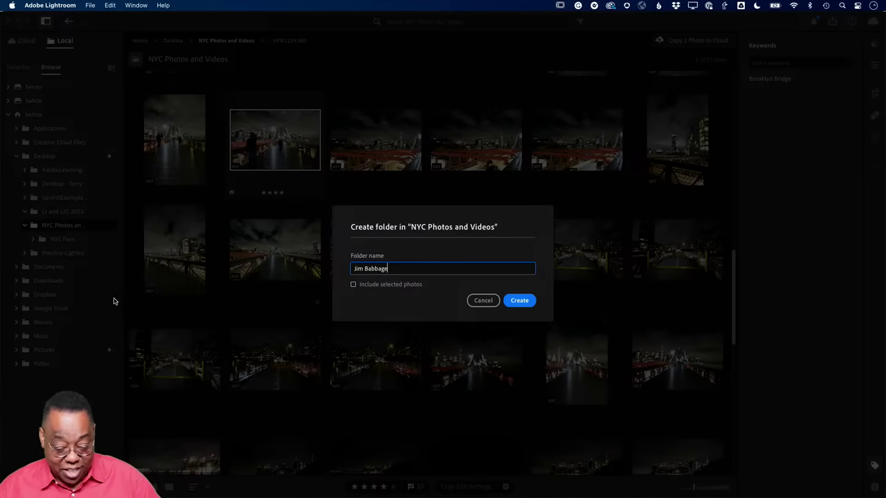
left_click(517, 304)
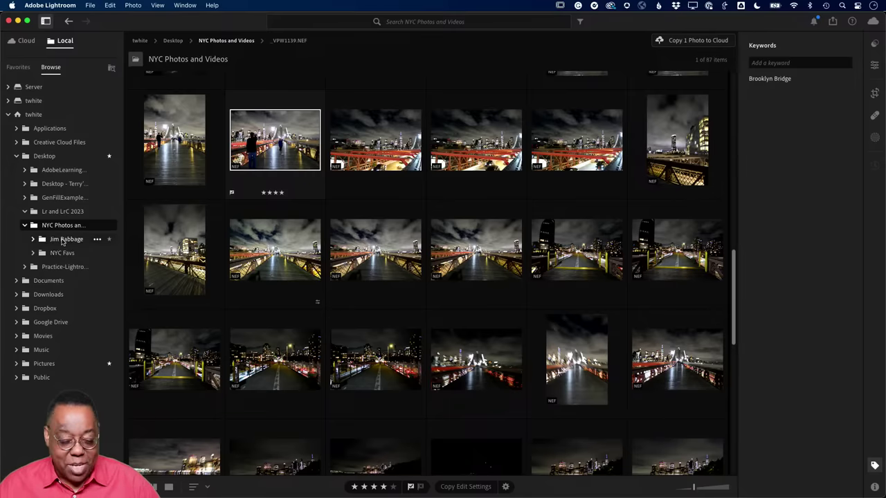
- Reveal NYC Photos and Videos in Finder, check the new subfolder is empty, and return to Lightroom
right_click(62, 229)
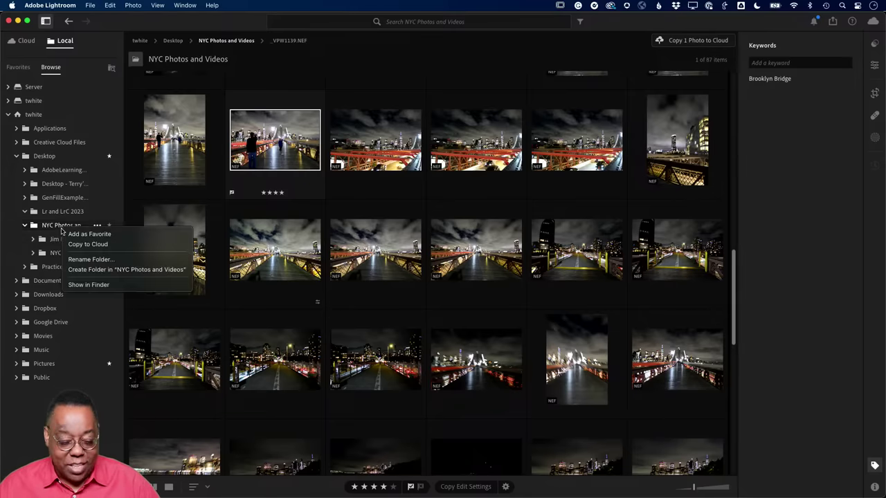
left_click(83, 284)
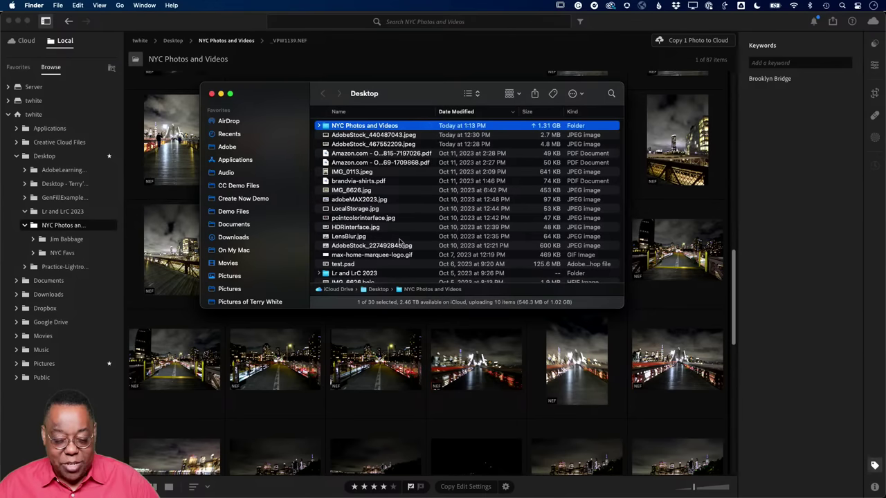
left_click(318, 126)
left_click(342, 136)
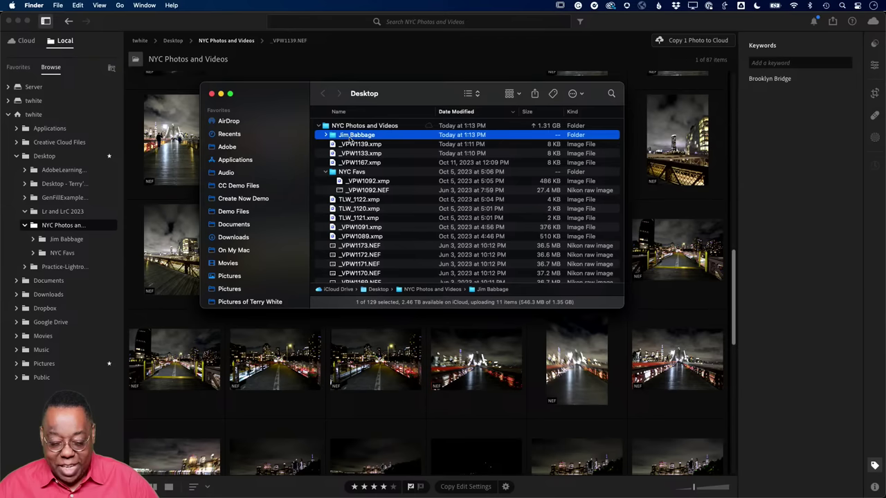
double_click(350, 137)
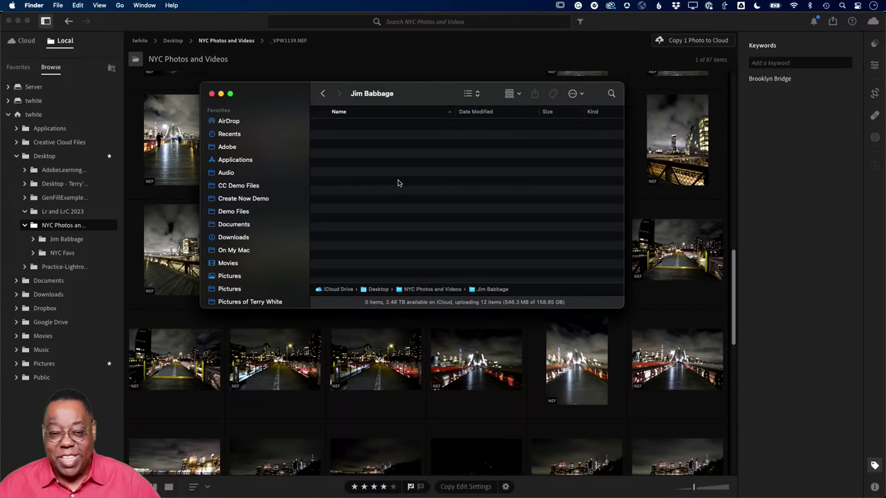
left_click(211, 31)
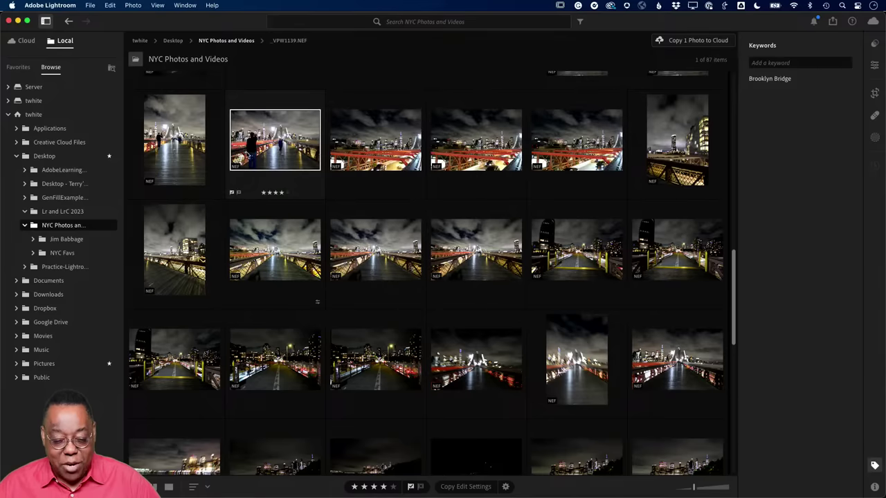
- Move the three red-railing skyline photos into the new subfolder and view its contents
left_click(366, 151)
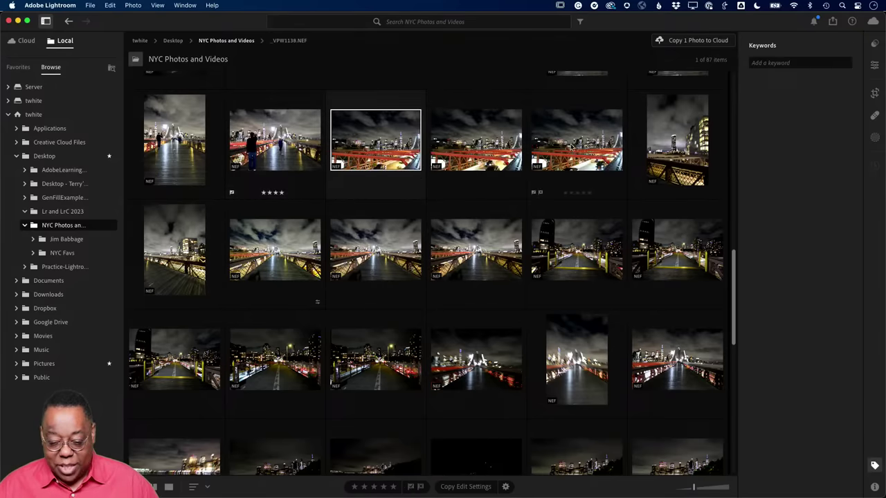
left_click(573, 147, "shift")
left_click_drag(393, 151, 99, 241)
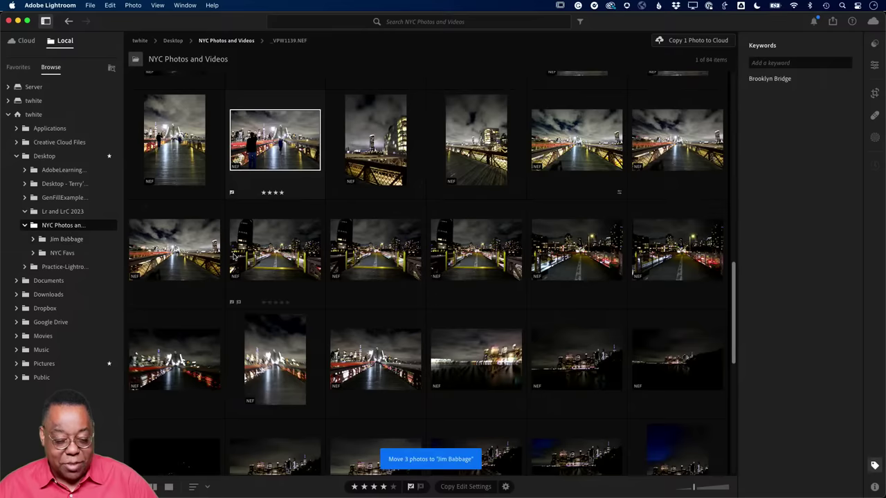
left_click(33, 243)
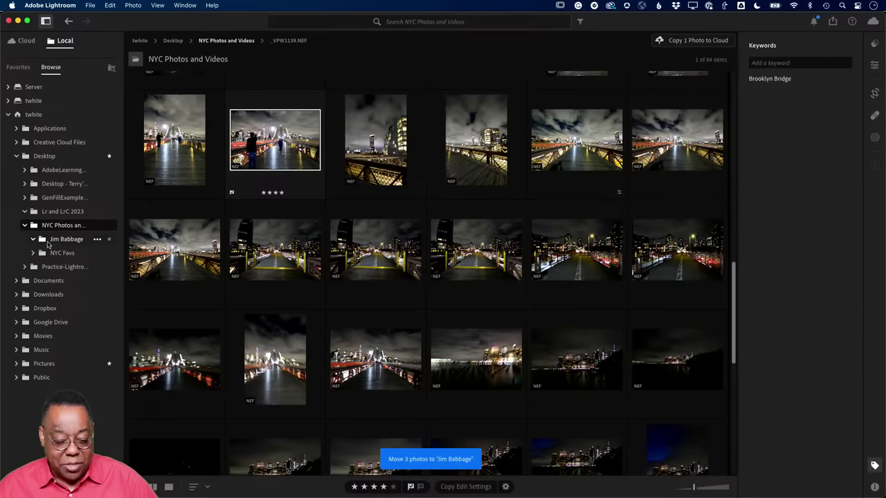
left_click(56, 240)
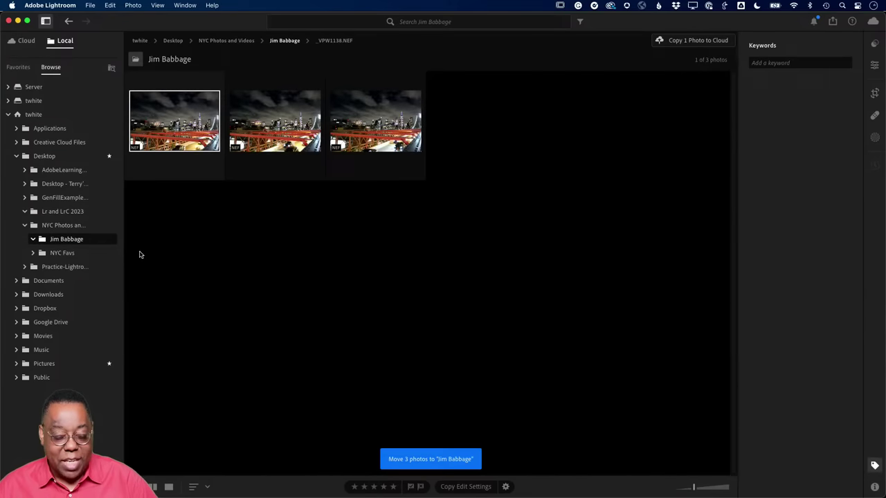
- Show the new subfolder in Finder to verify its three NEF files
right_click(70, 241)
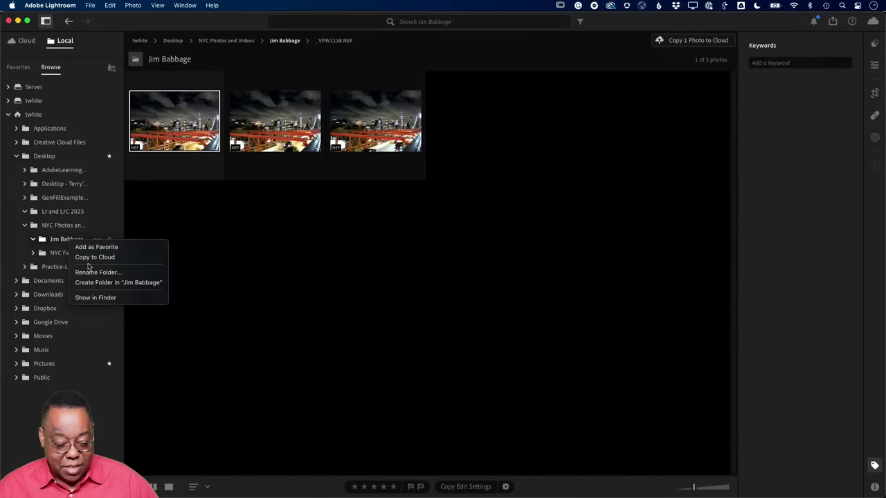
left_click(96, 297)
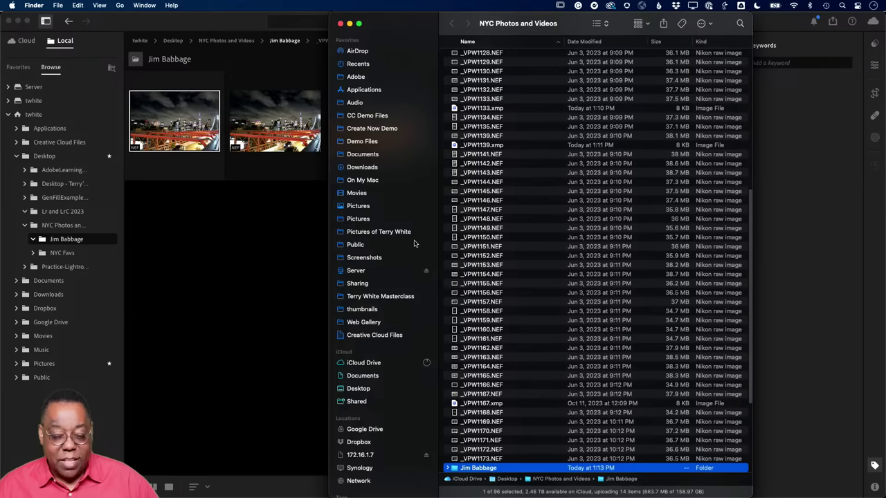
double_click(489, 468)
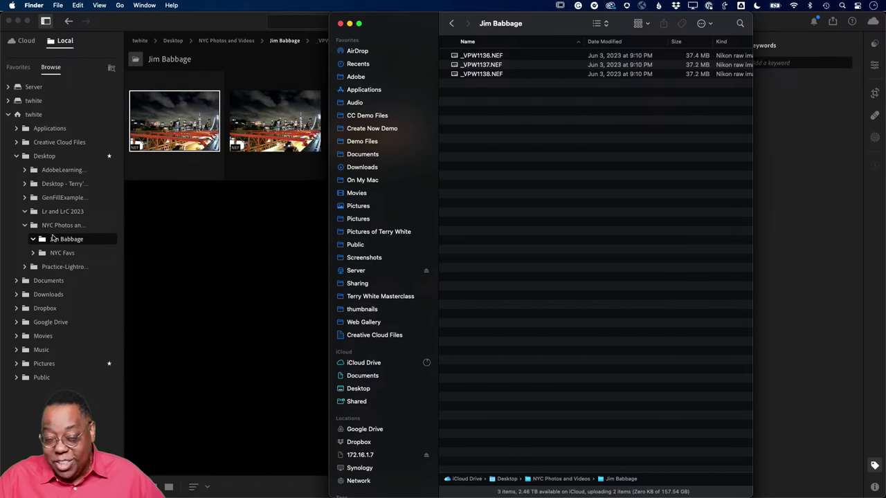
left_click(212, 259)
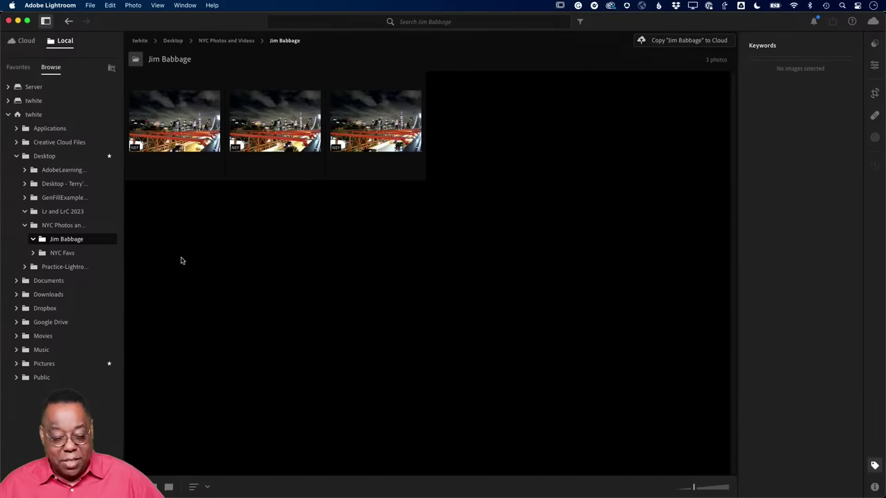
- Open the Midtown skyline _VPW1169.NEF from NYC Photos and Videos in the Edit view
left_click(34, 226)
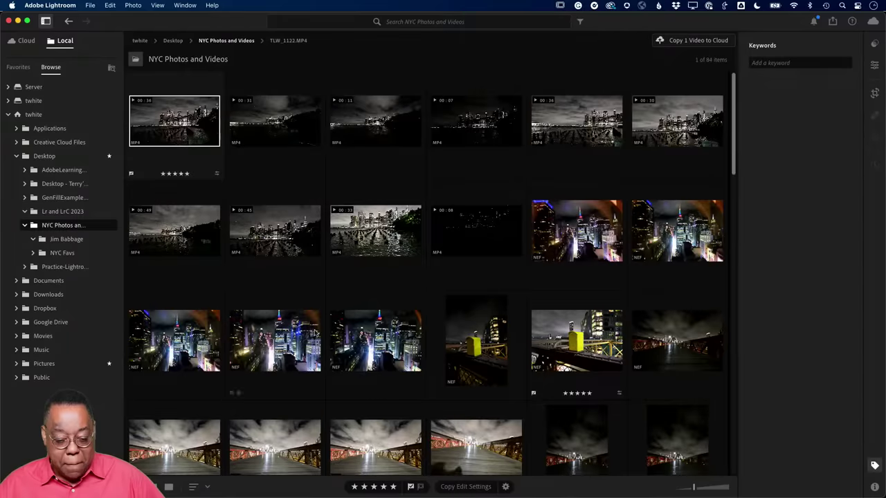
scroll(370, 351, "down", 10)
scroll(370, 352, "down", 10)
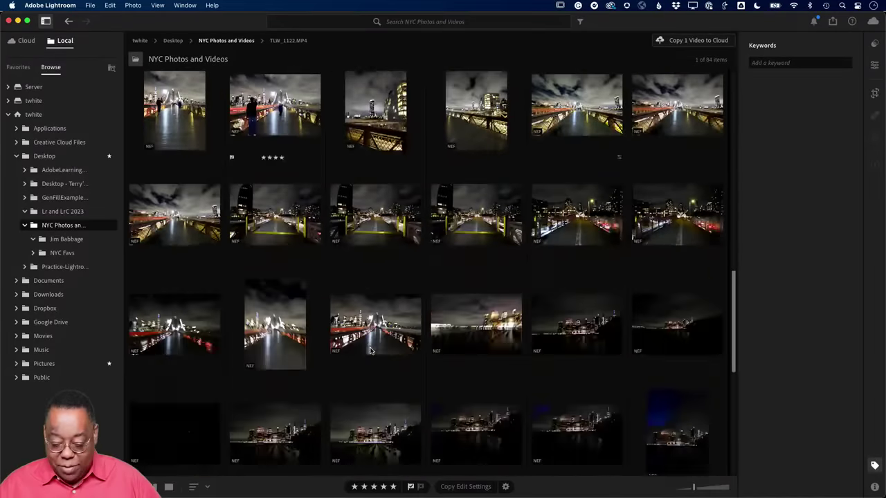
scroll(371, 351, "down", 2)
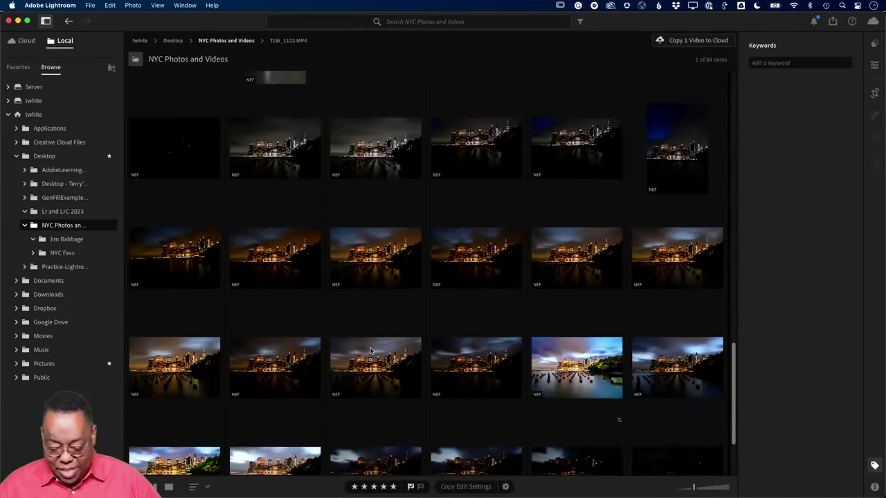
scroll(371, 352, "up", 10)
scroll(370, 351, "up", 3)
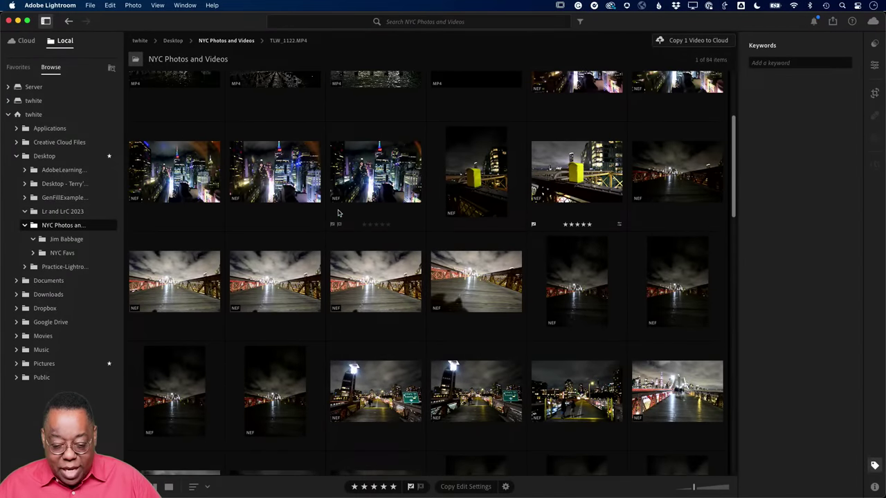
double_click(365, 184)
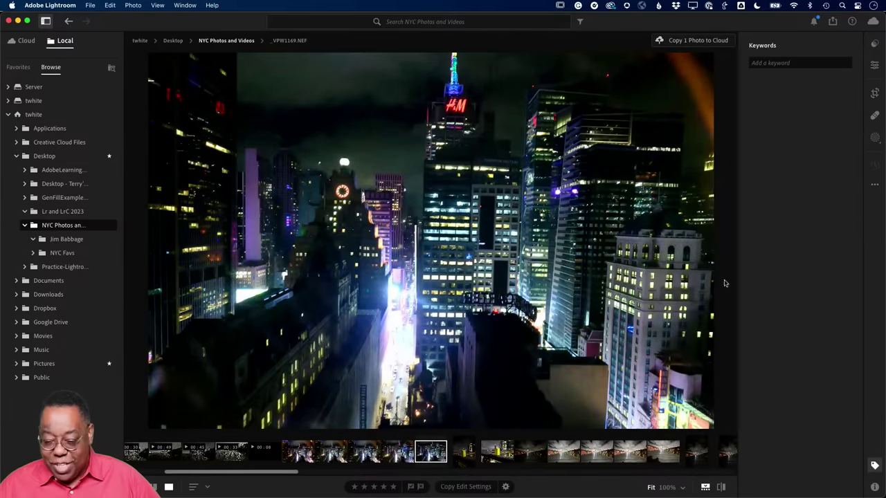
left_click(874, 65)
- Apply the Camera Vivid profile and auto tone, then lower Exposure to +0.17
left_click(813, 140)
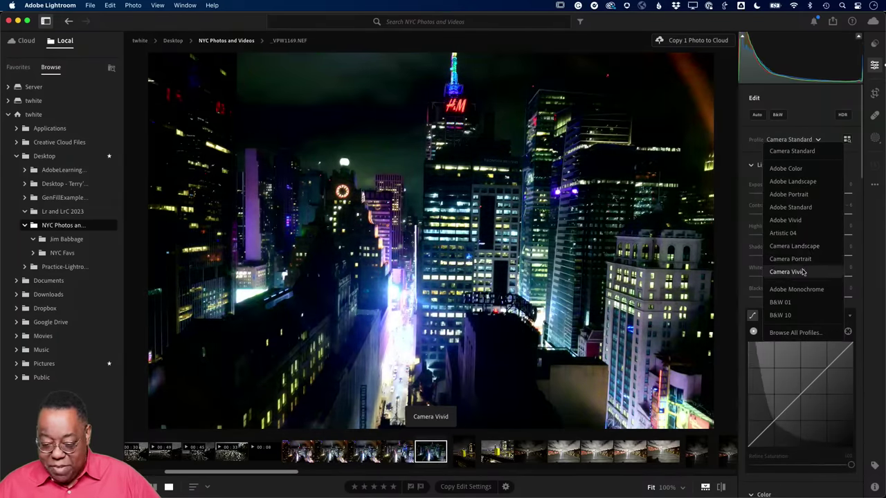
left_click(802, 272)
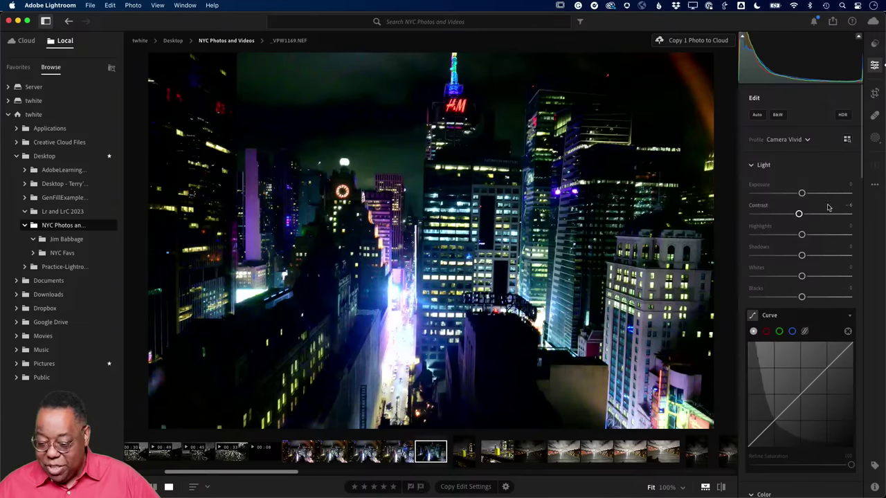
left_click(757, 115)
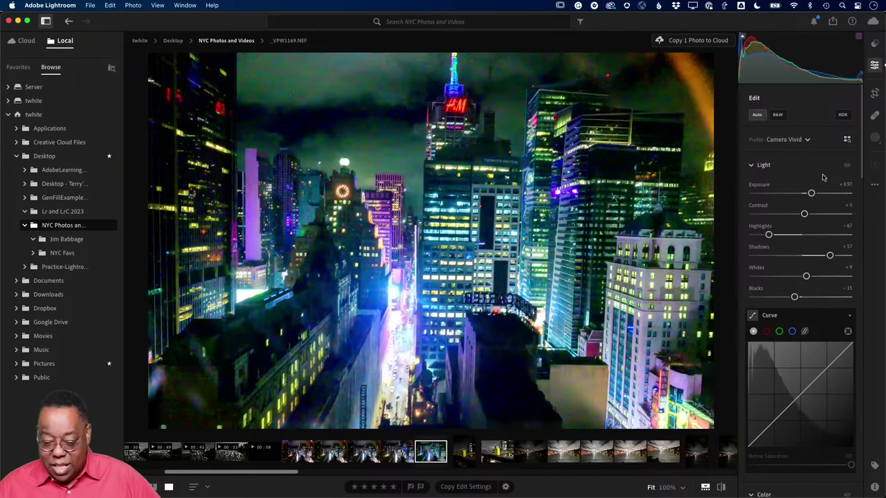
left_click_drag(806, 194, 801, 197)
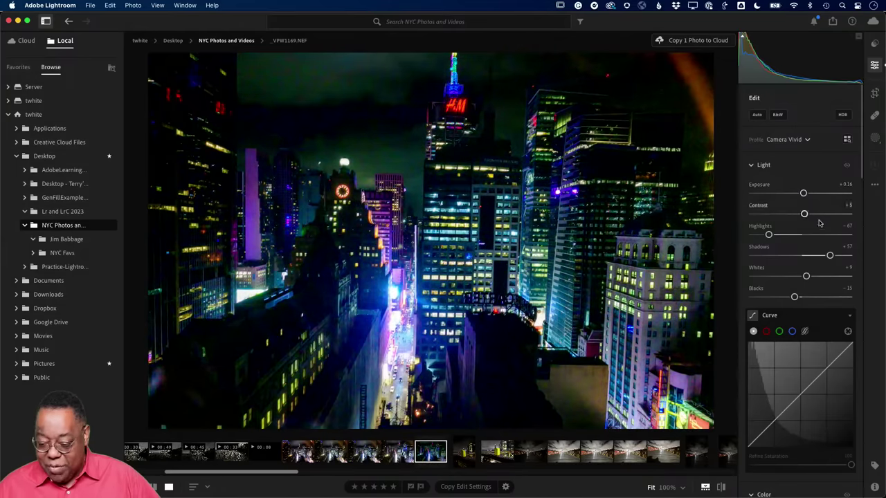
- Set Geometry's Upright correction to Auto, then return to the NYC Photos folder grid
scroll(823, 249, "down", 6)
scroll(821, 247, "down", 8)
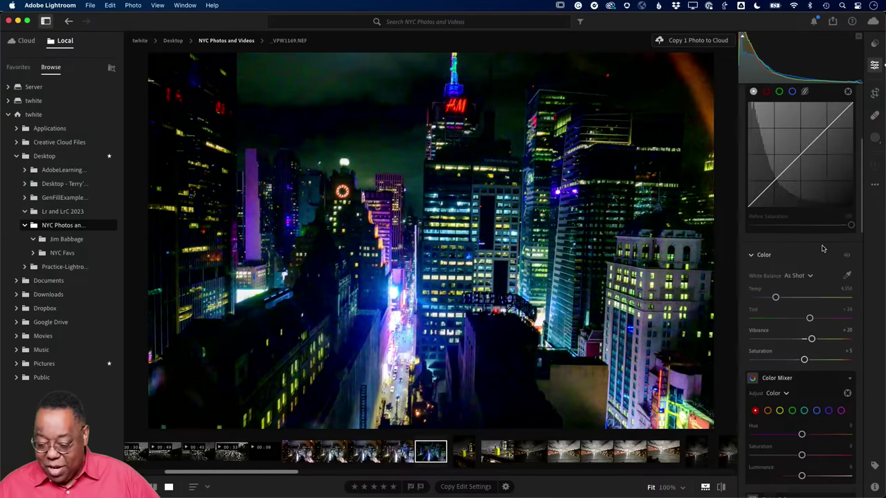
scroll(822, 247, "down", 8)
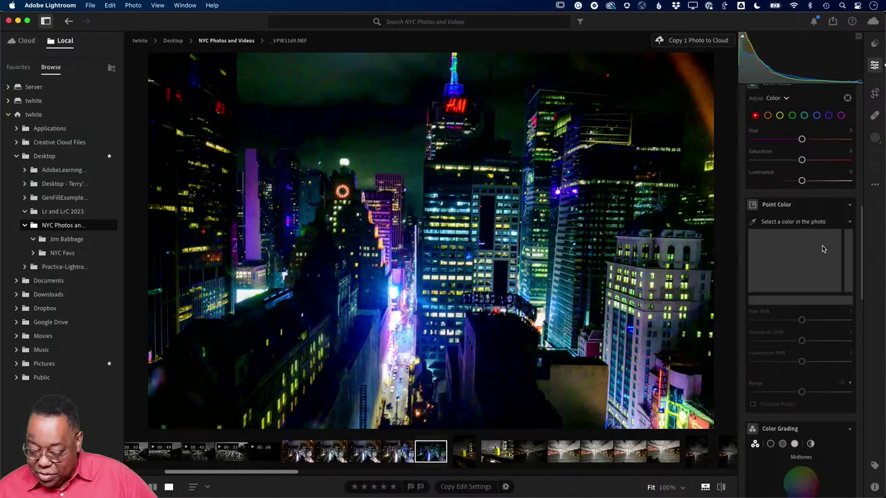
scroll(823, 247, "down", 8)
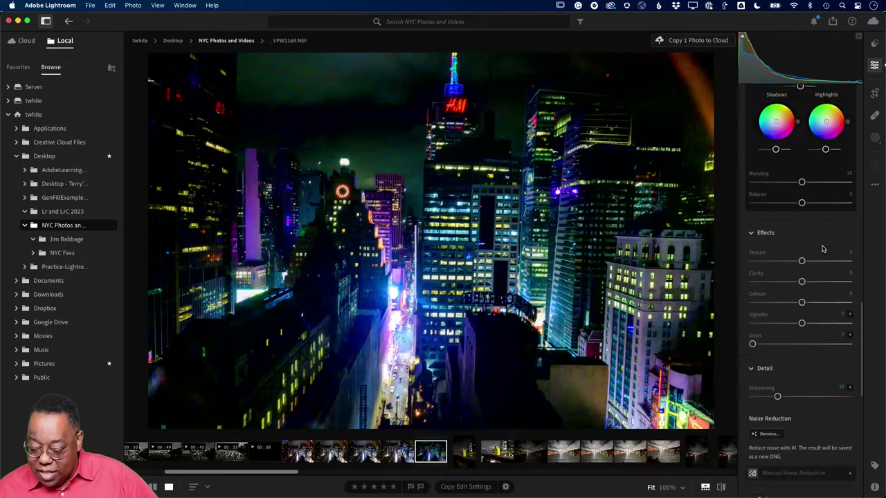
scroll(823, 248, "down", 8)
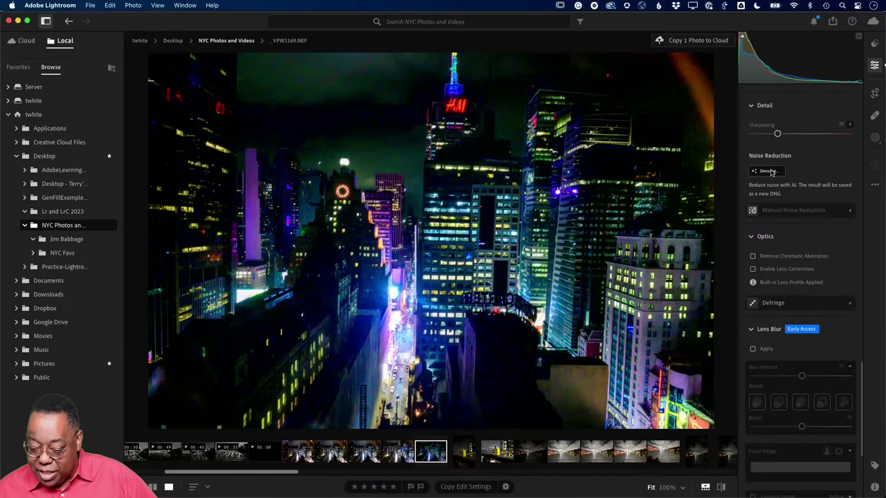
scroll(801, 255, "down", 1)
scroll(800, 255, "down", 5)
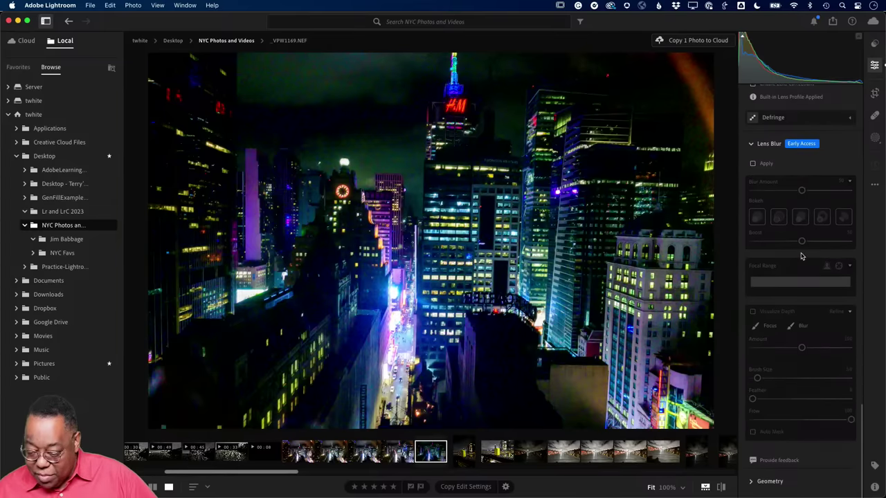
scroll(800, 255, "up", 12)
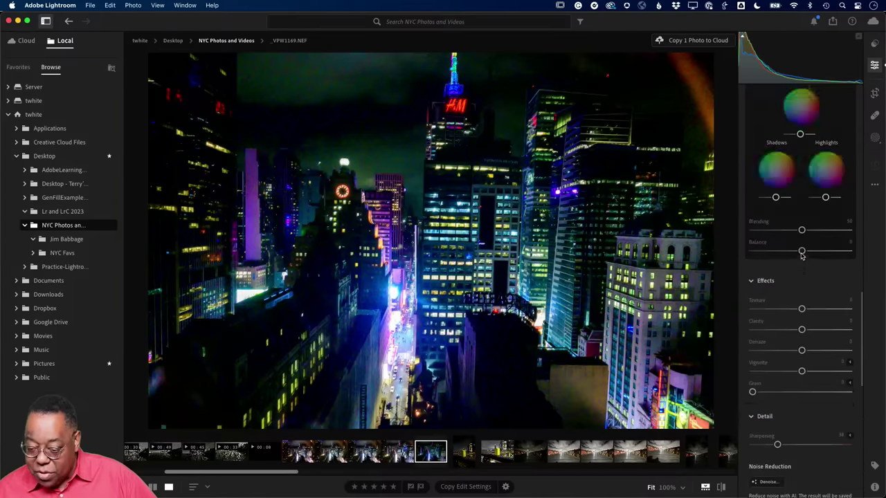
scroll(799, 252, "down", 4)
scroll(799, 252, "down", 9)
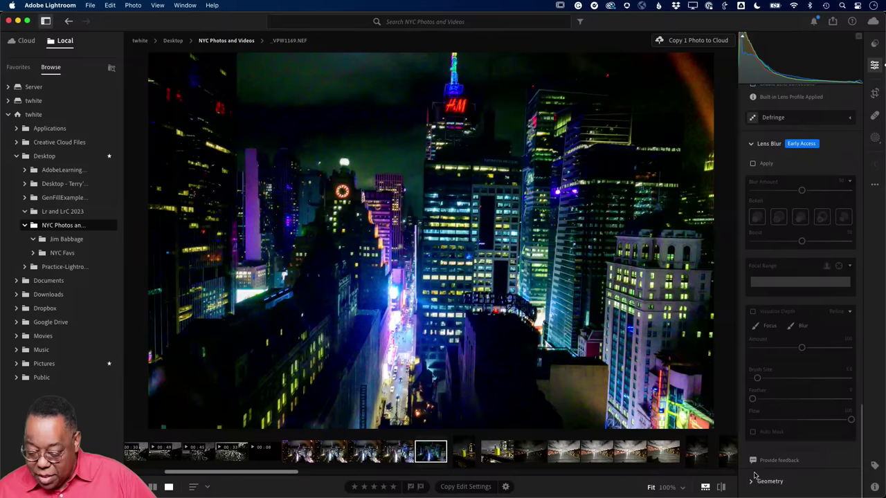
left_click(751, 482)
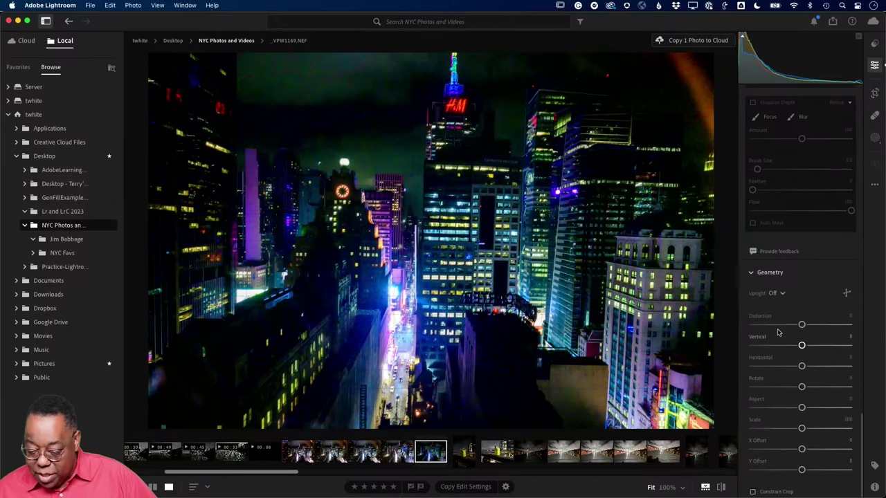
left_click(773, 295)
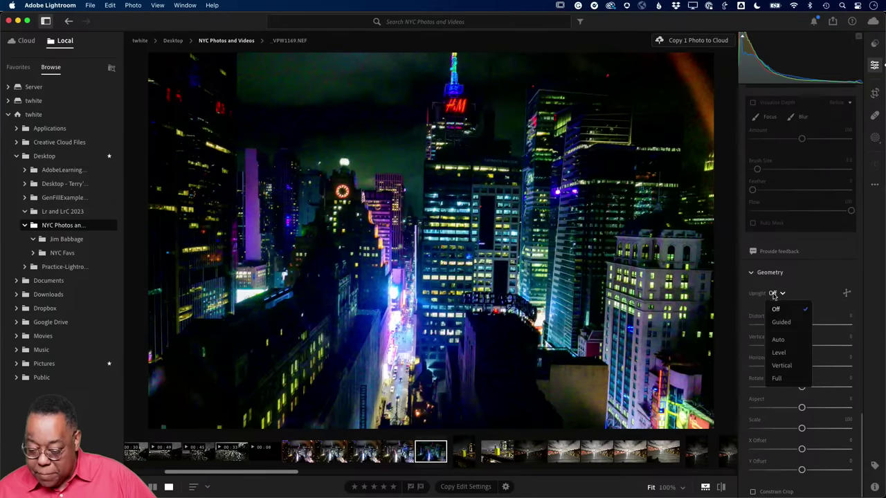
left_click(778, 340)
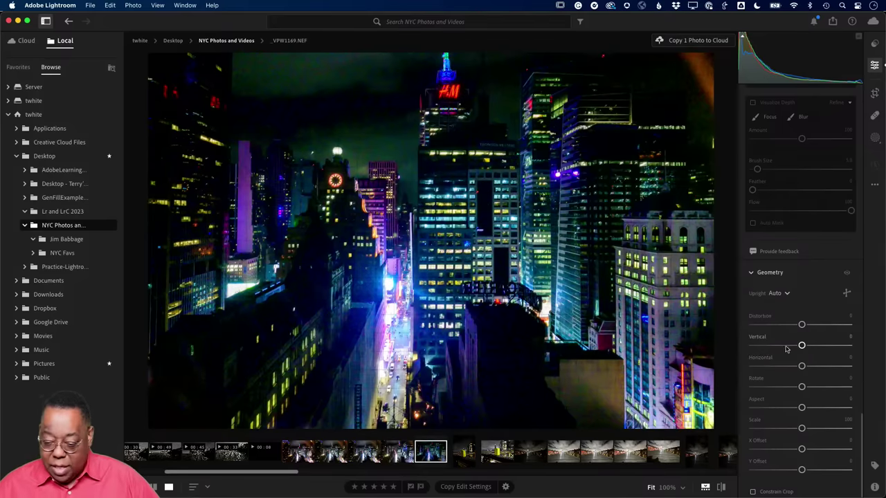
scroll(777, 221, "up", 10)
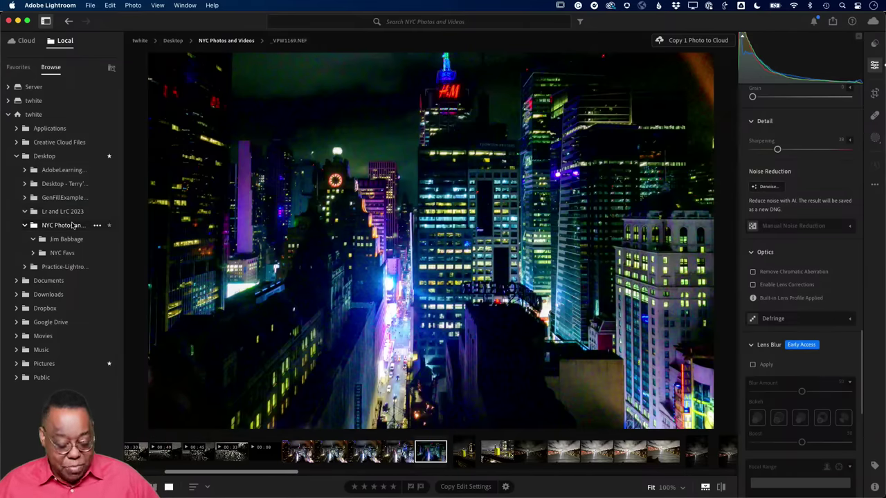
left_click(73, 226)
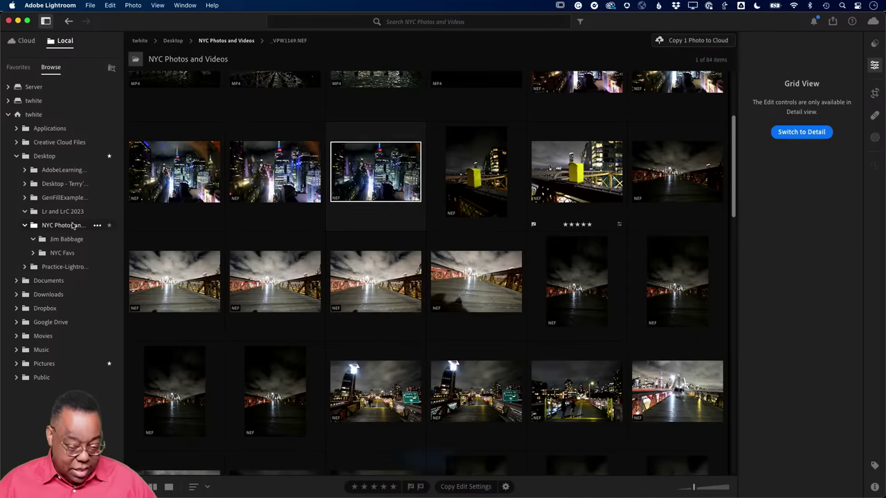
- Reveal the skyline photo _VPW1169.NEF in Finder from its thumbnail's context menu
right_click(364, 173)
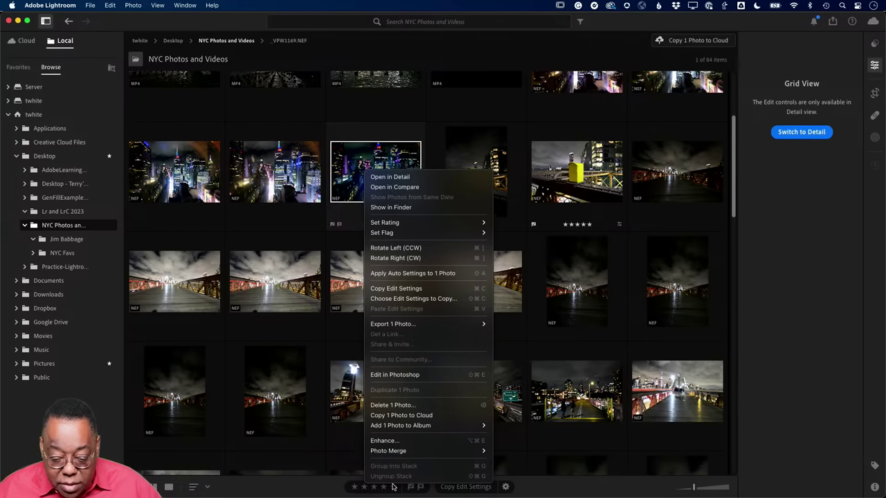
left_click(399, 207)
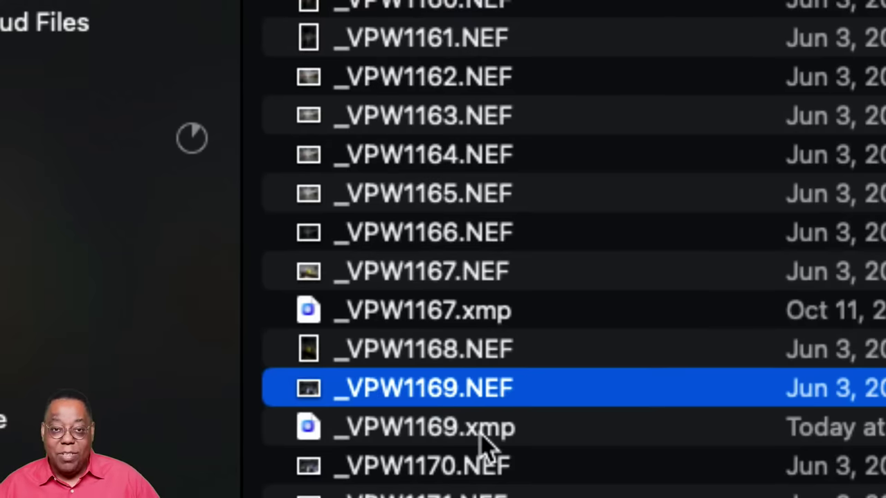
- Select _VPW1169.xmp and _VPW1169.NEF in Finder, then go back to Lightroom
left_click(408, 442)
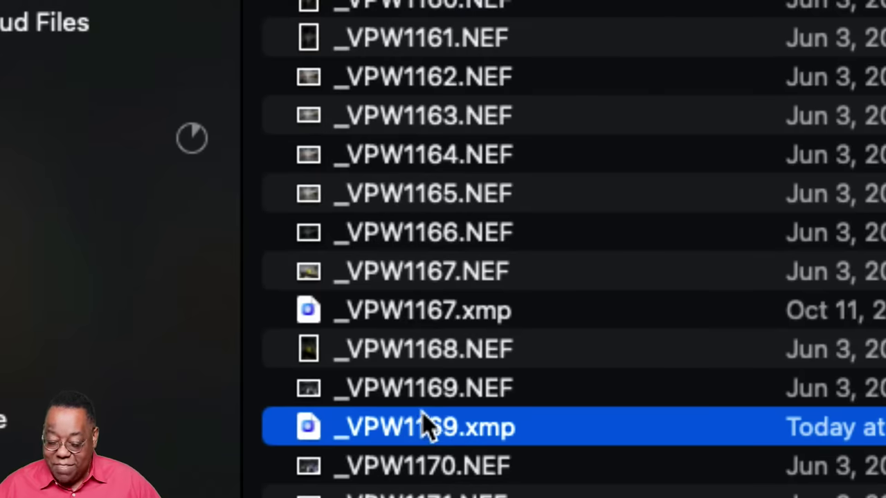
left_click(422, 399)
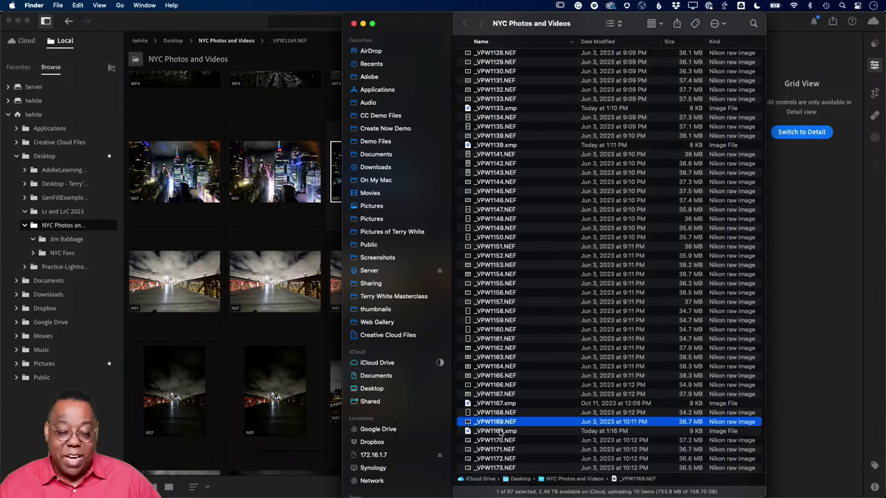
left_click(226, 30)
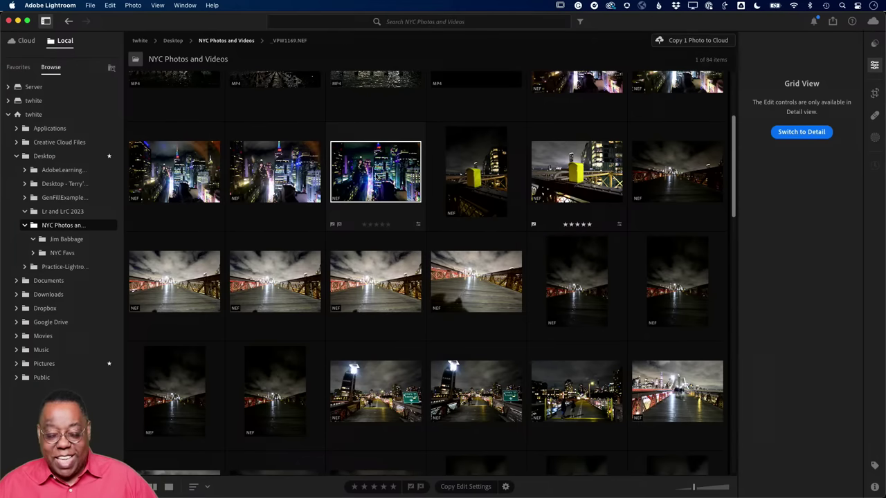
- Mark _VPW1169.NEF as a pick and set its rating to three stars
left_click(333, 224)
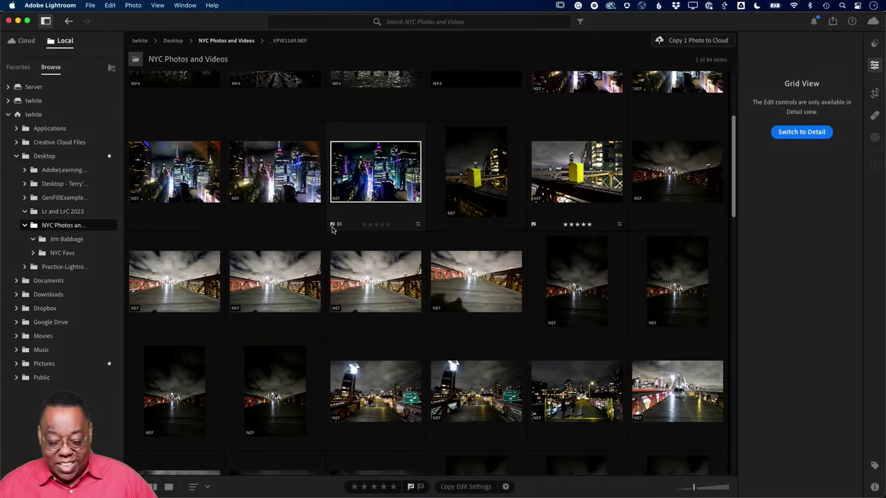
mouse_move(382, 227)
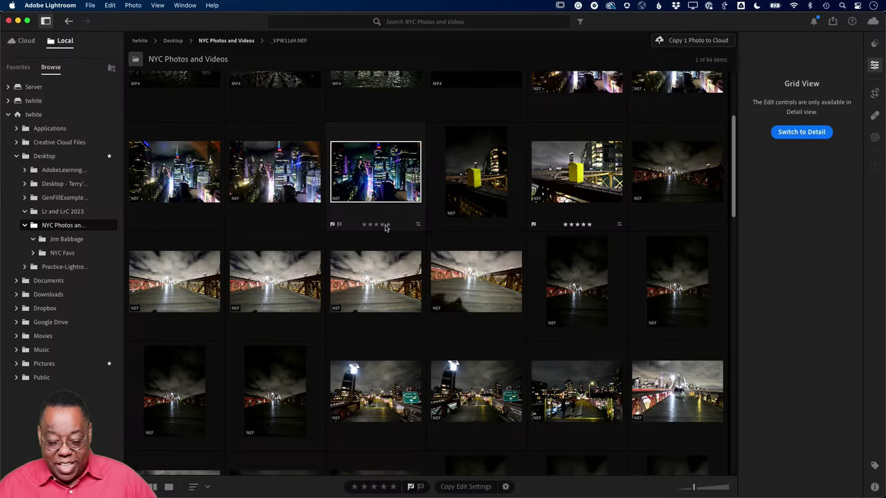
left_click(382, 226)
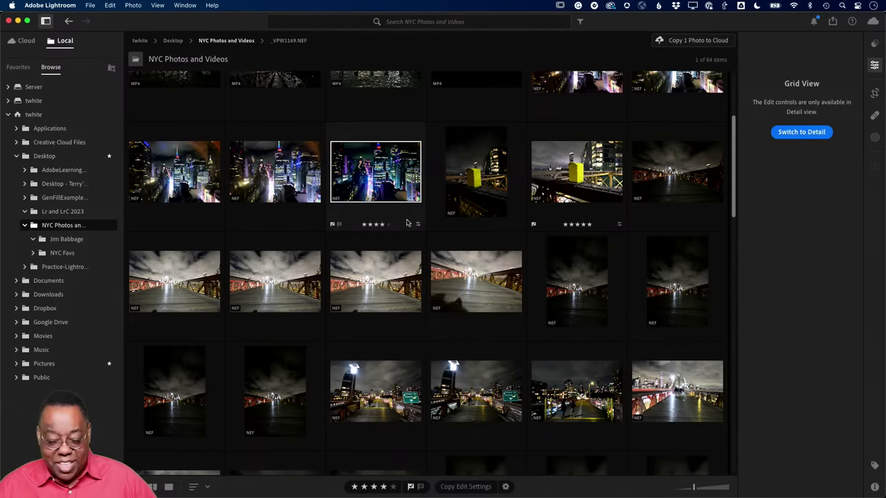
left_click(373, 226)
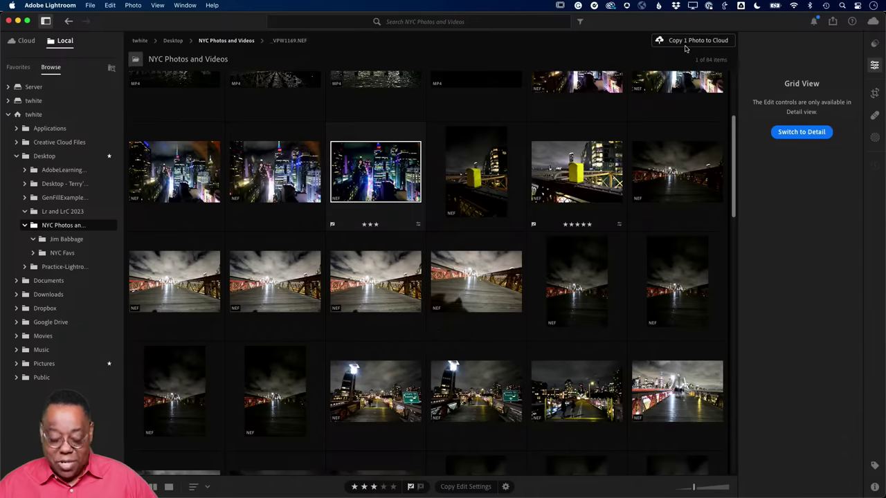
mouse_move(685, 49)
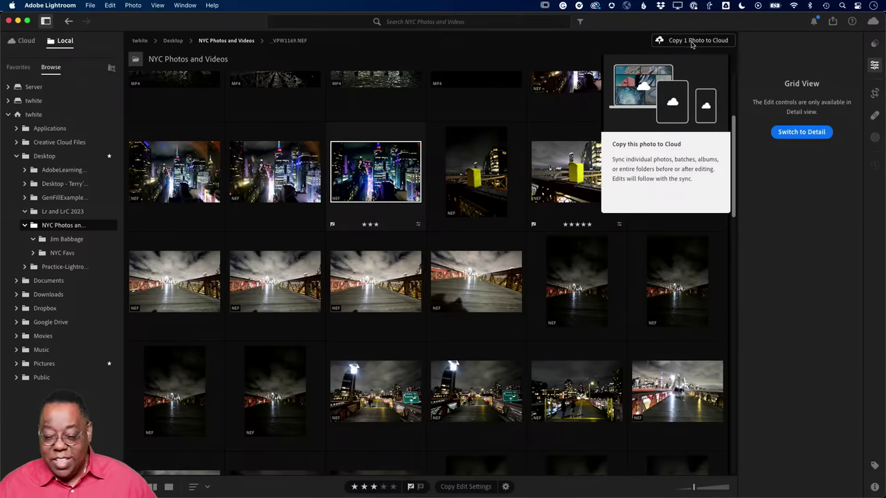
- Copy _VPW1169.NEF to the cloud with Overwrite metadata enabled
left_click(691, 41)
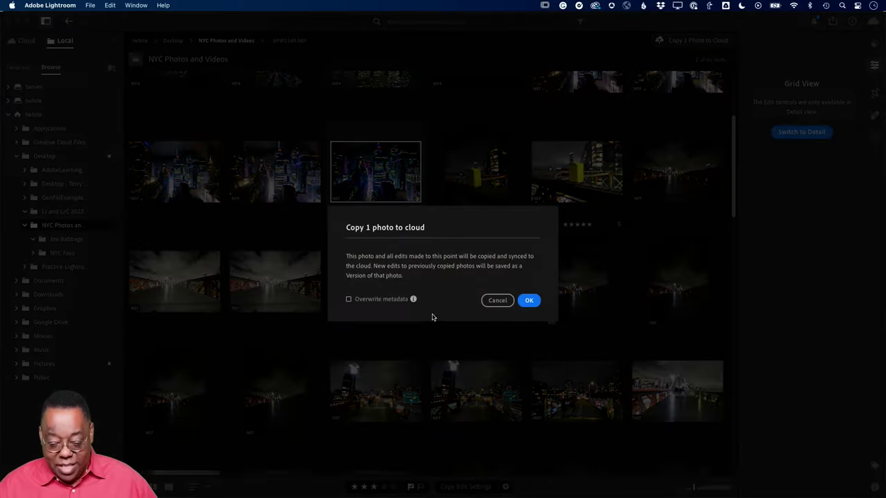
left_click(386, 305)
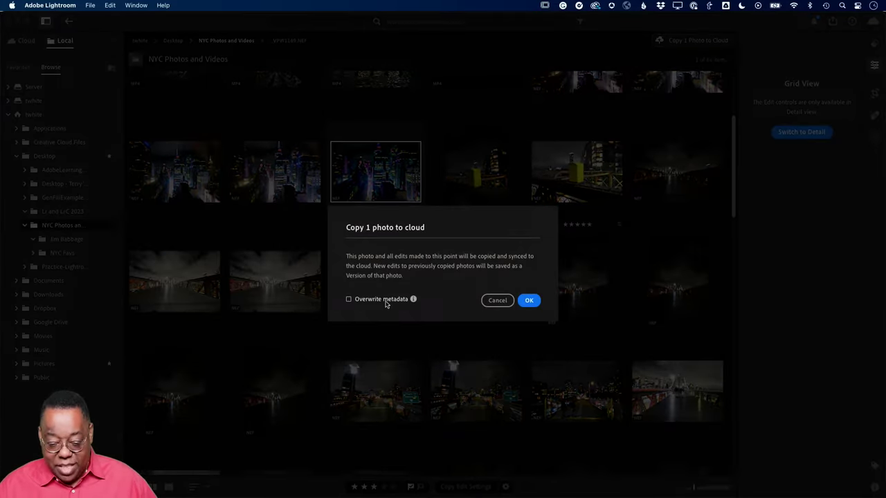
left_click(529, 303)
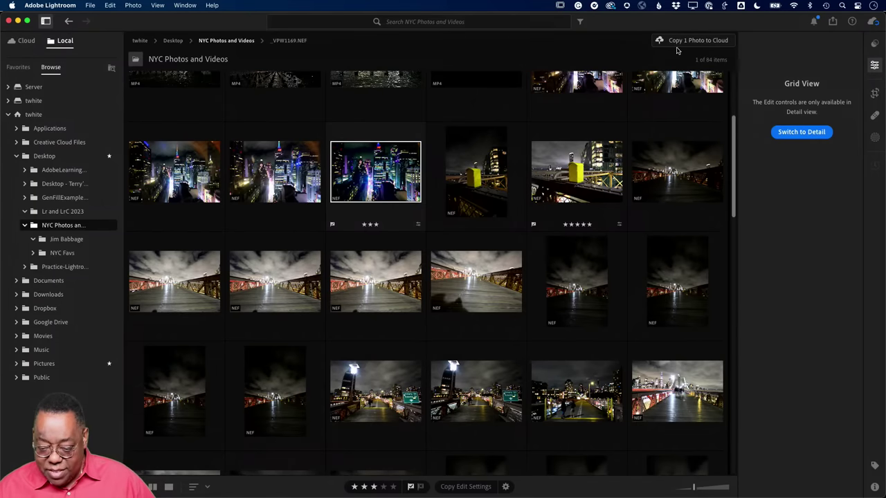
left_click(678, 42)
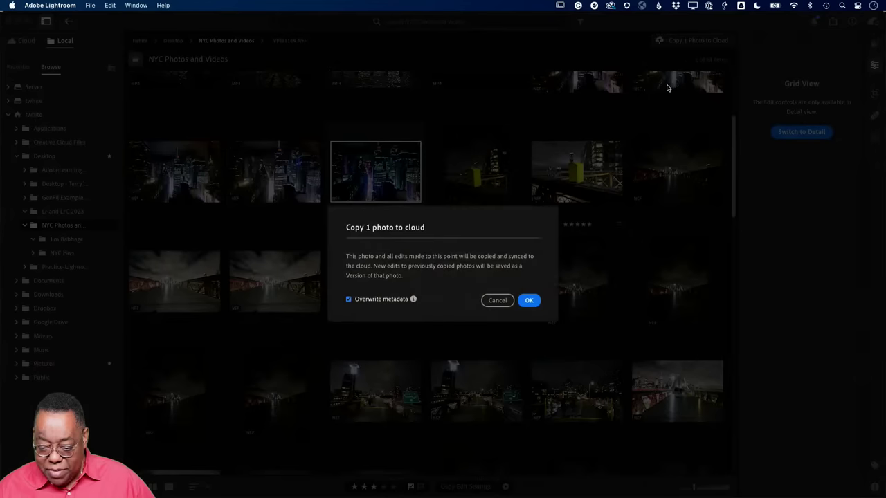
left_click(529, 300)
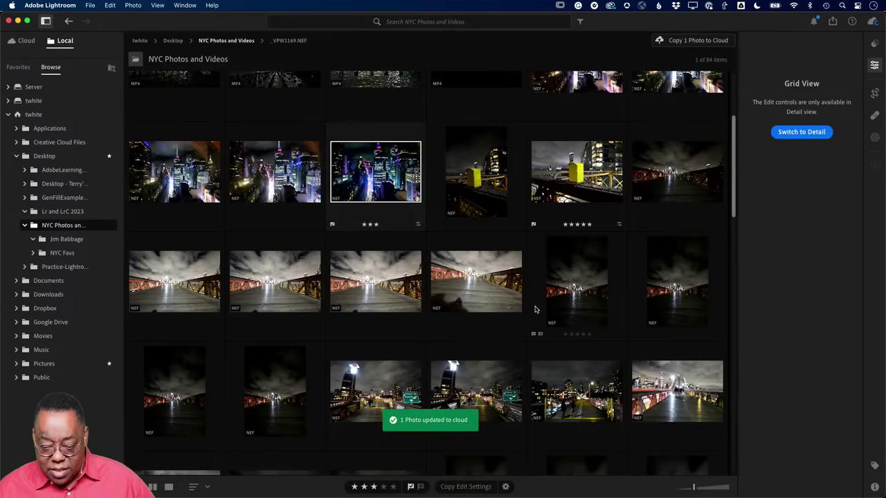
left_click(27, 41)
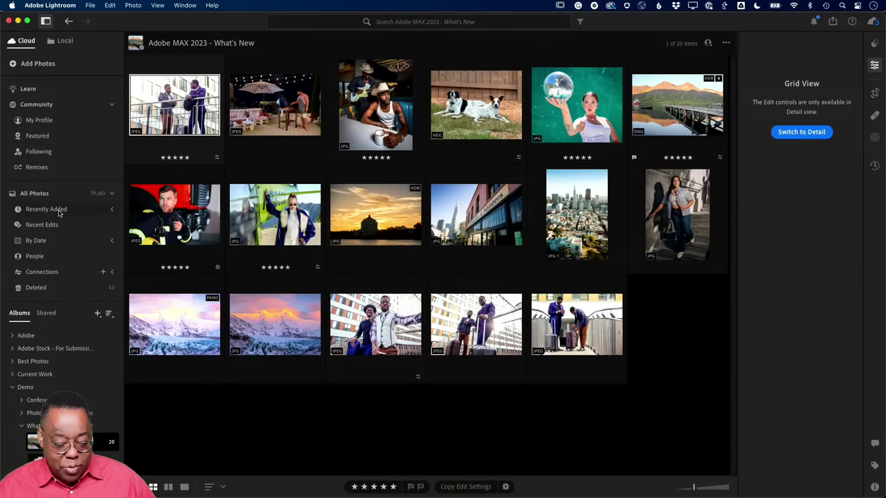
- Check Cloud's Recently Added 'Just now' list, then go back to the Local NYC folder
left_click(111, 209)
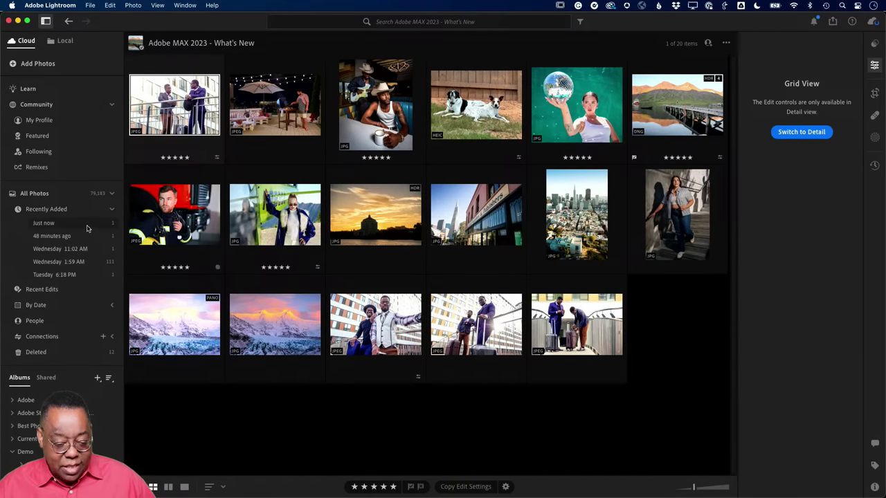
left_click(49, 225)
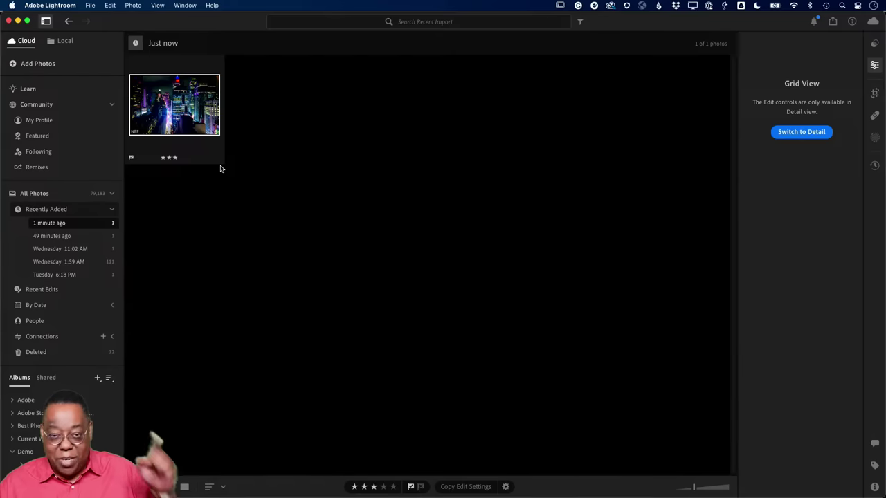
mouse_move(214, 163)
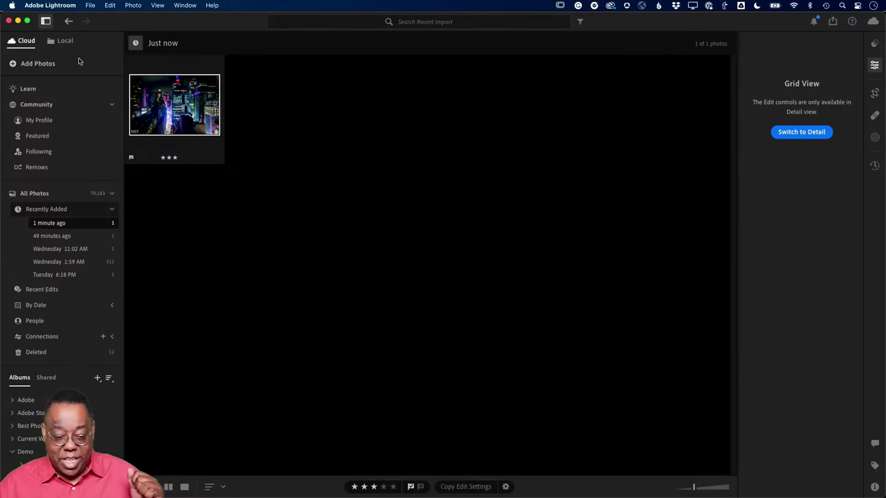
left_click(65, 41)
- Convert _VPW1169.NEF to black and white with Adobe Monochrome and raise Exposure to +1.78
mouse_move(404, 330)
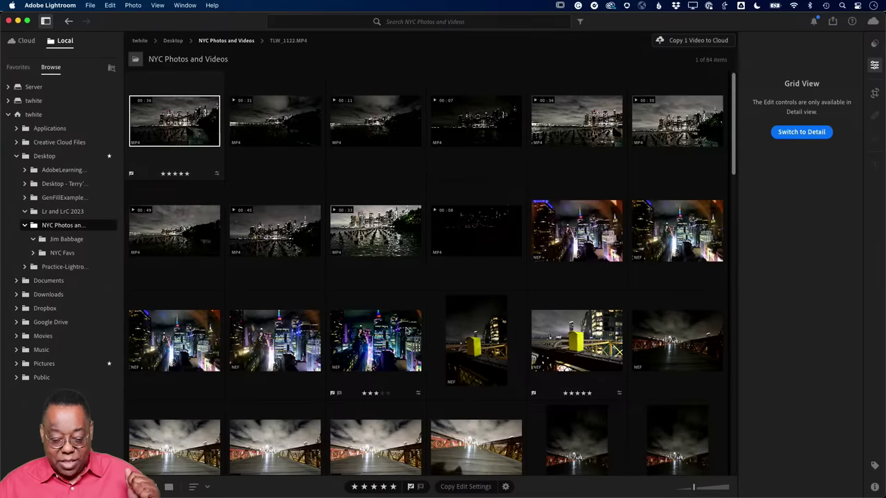
left_click(379, 360)
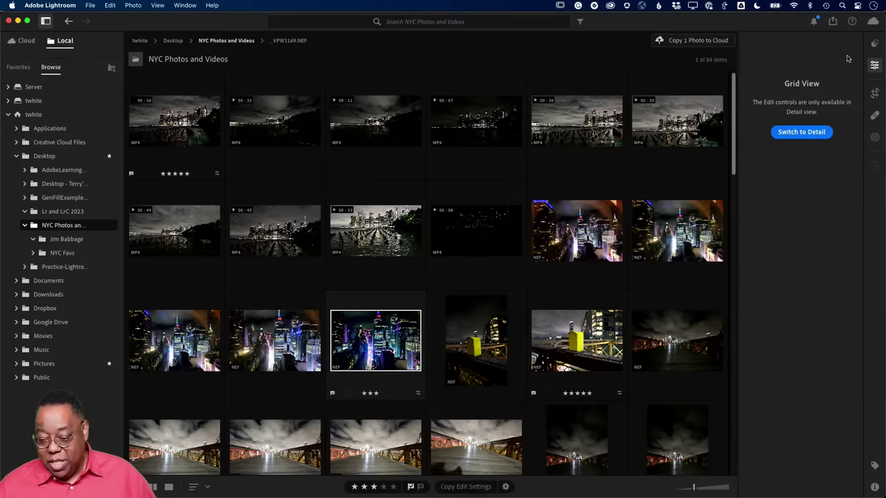
left_click(874, 65)
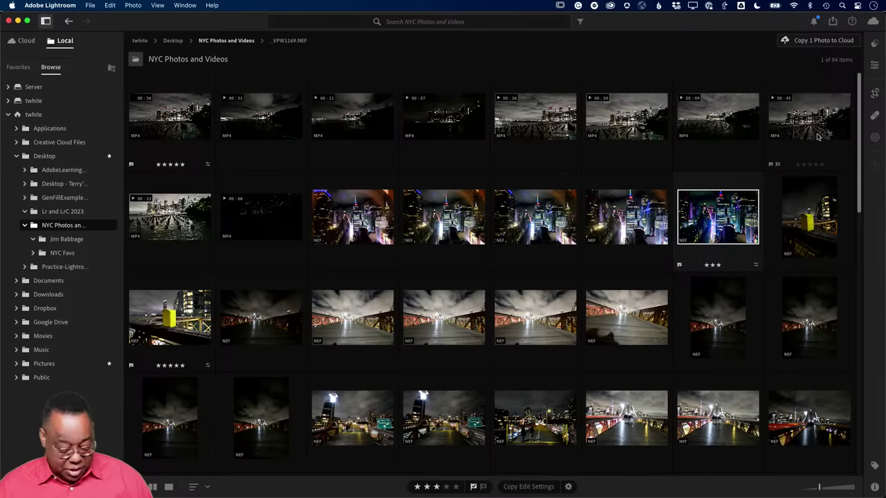
left_click(873, 64)
left_click(802, 134)
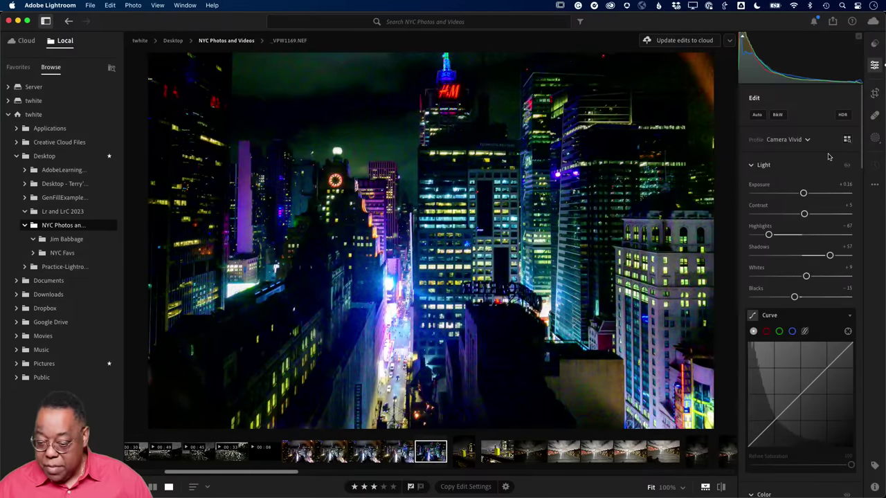
left_click(777, 114)
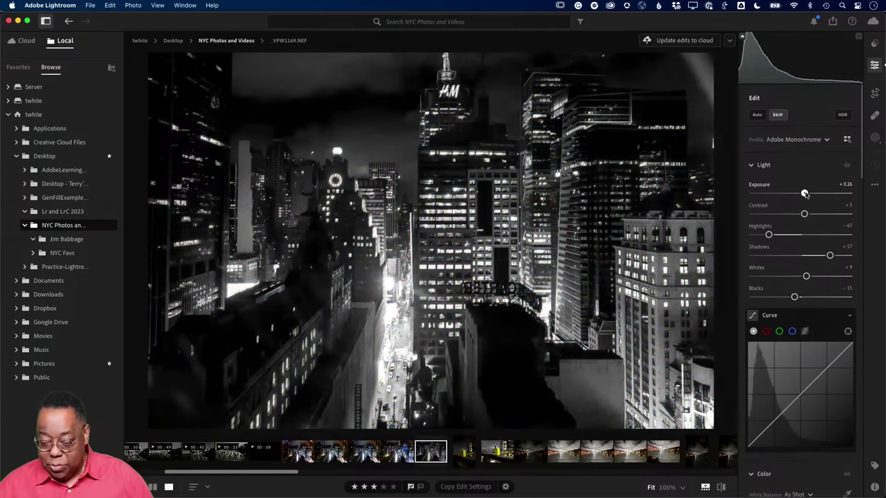
left_click_drag(803, 193, 819, 193)
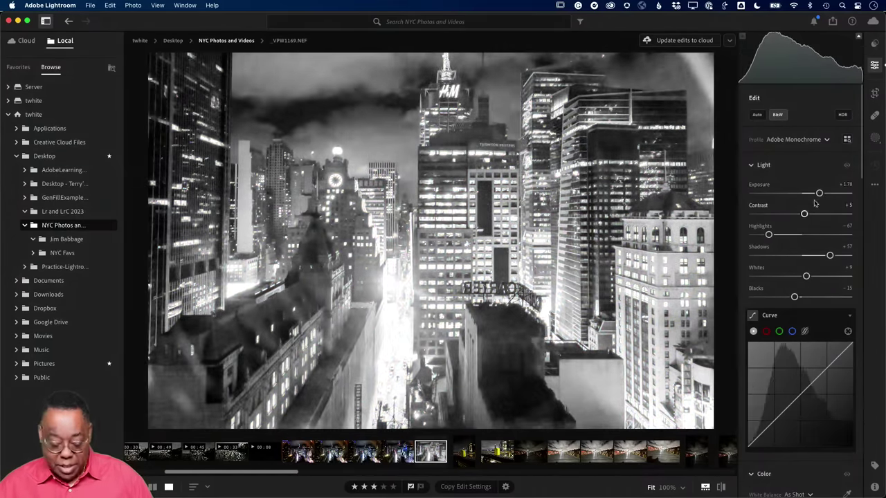
key("g")
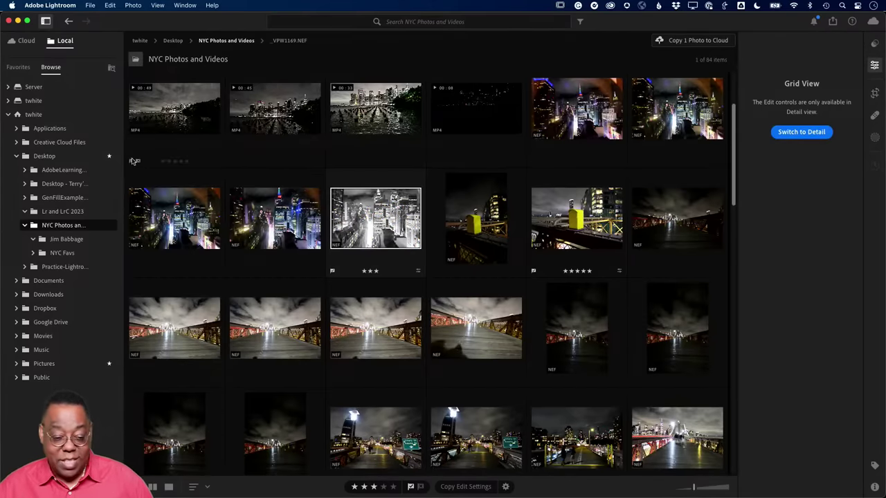
left_click(25, 42)
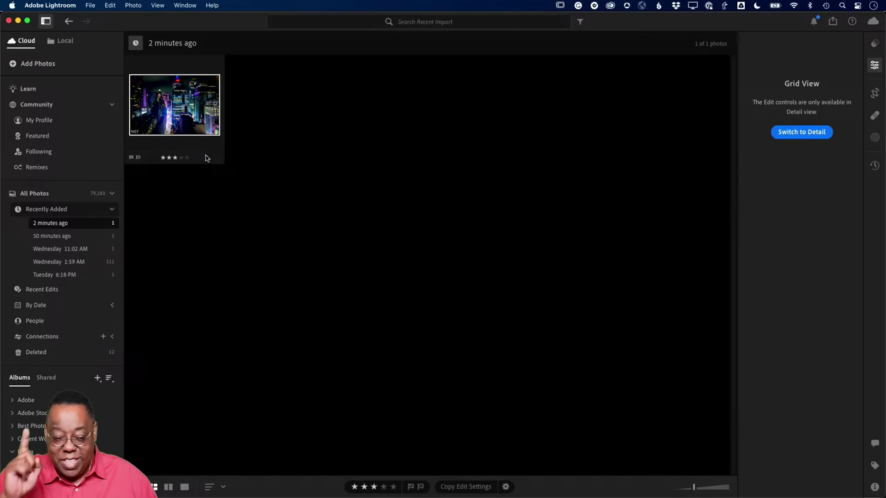
left_click(63, 40)
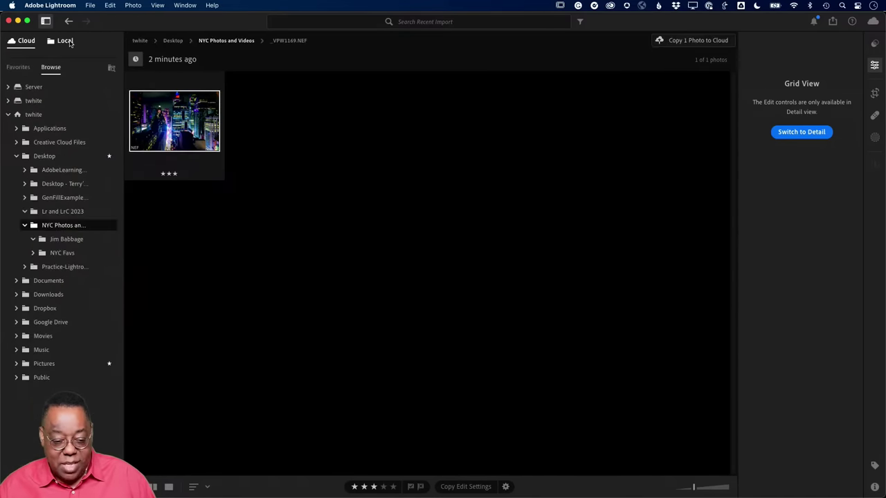
left_click(385, 353)
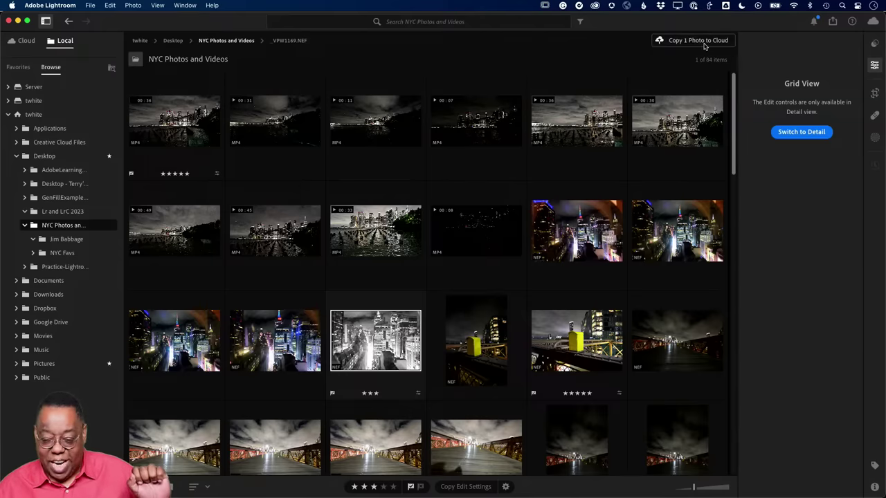
left_click(602, 234)
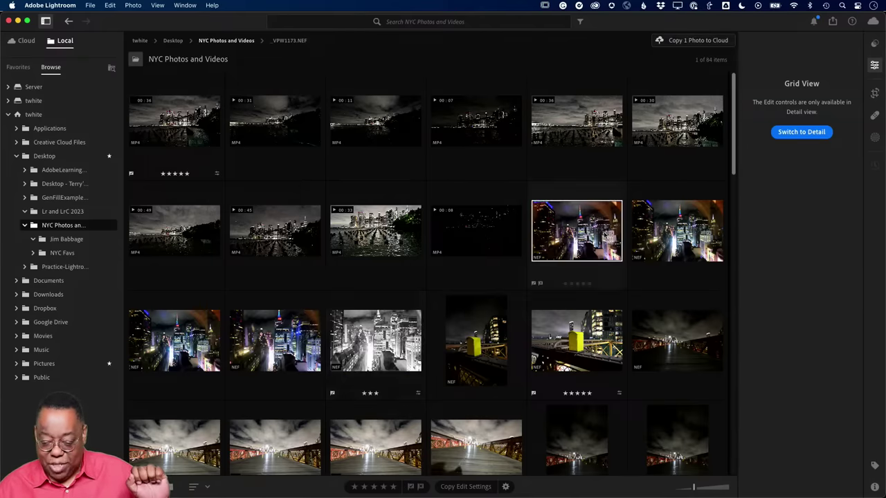
left_click(696, 40)
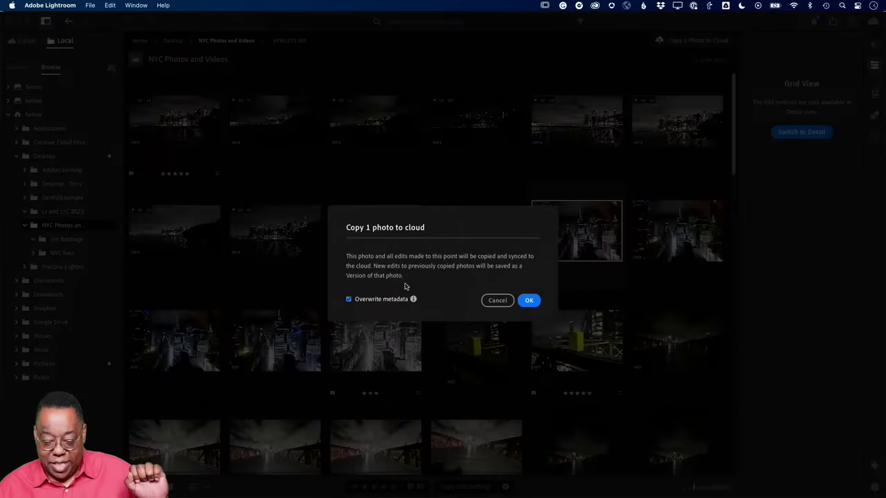
left_click(496, 300)
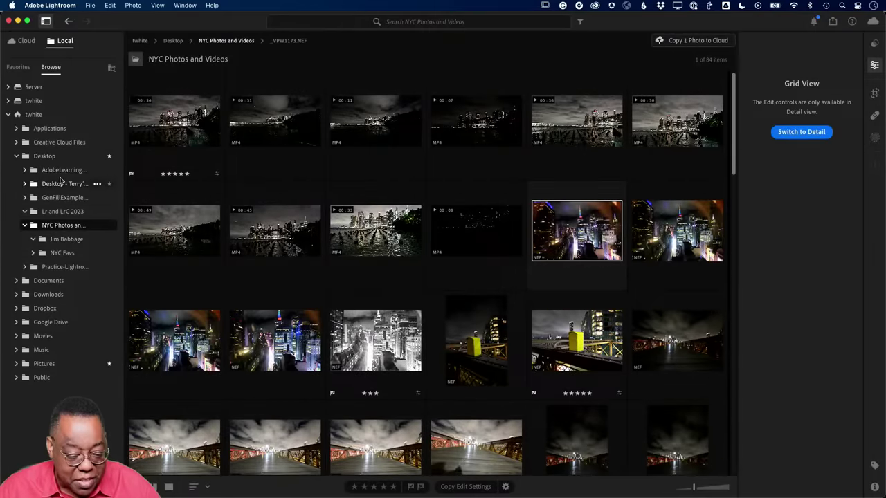
- Copy the mother-and-daughter laptop JPEG from AdobeLearningSummit2023-TerryWhite to the cloud
left_click(61, 171)
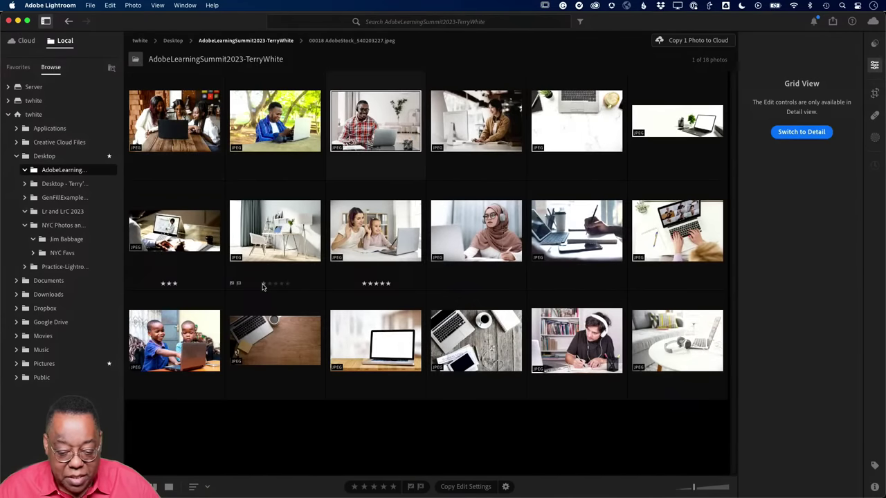
left_click(372, 239)
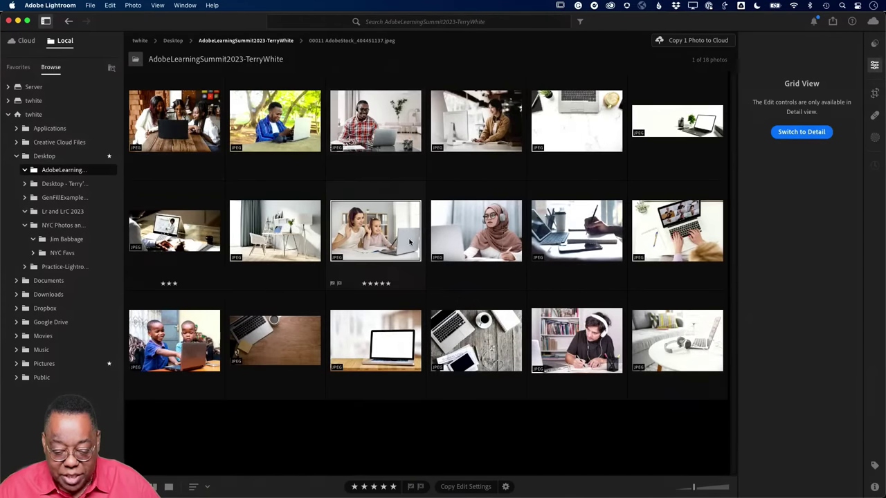
left_click(696, 40)
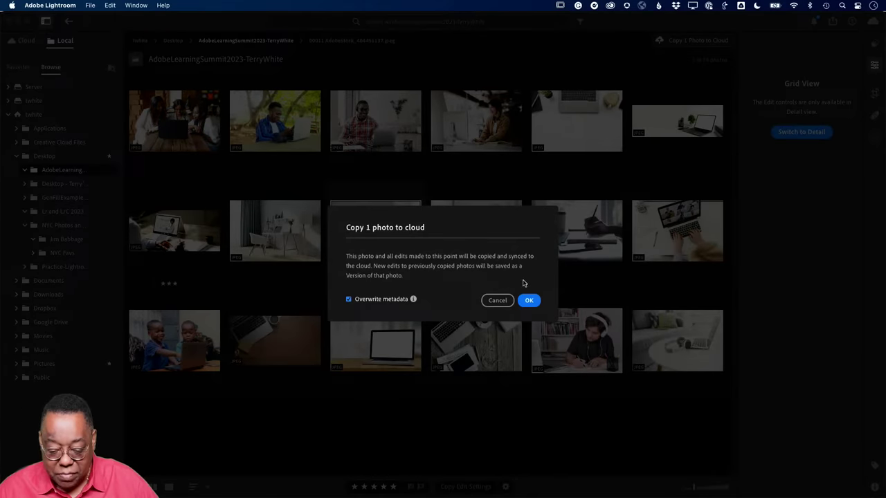
left_click(524, 301)
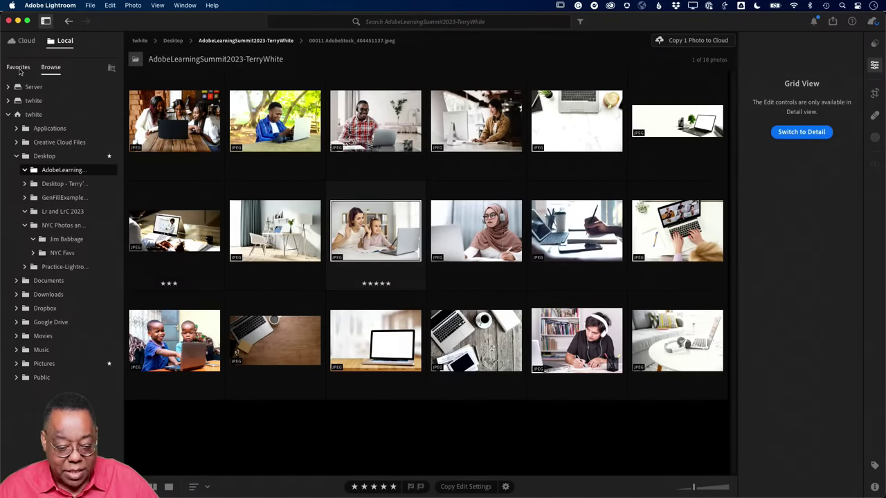
- Verify it under Cloud's Recently Added 'Just now', then return to the local folder
left_click(26, 41)
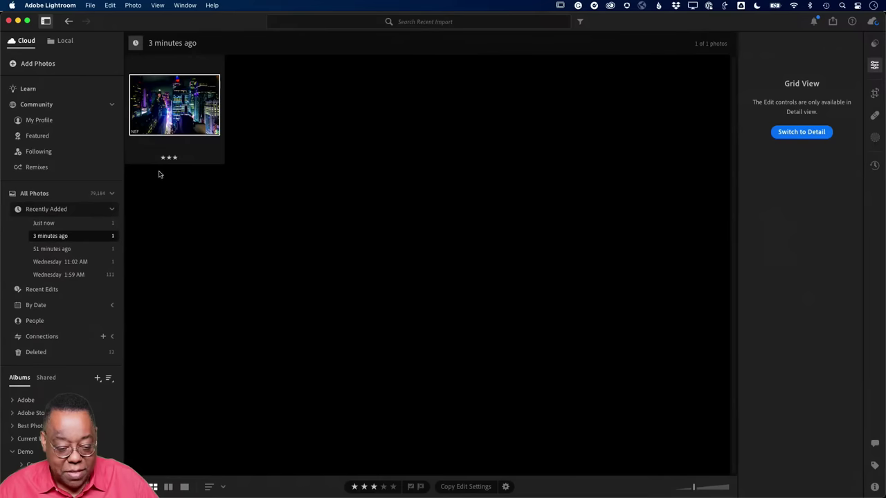
left_click(100, 224)
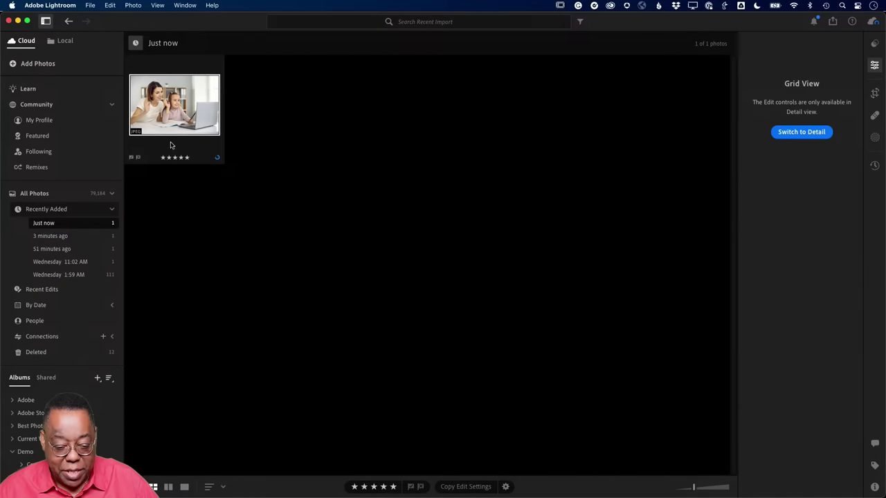
left_click(65, 41)
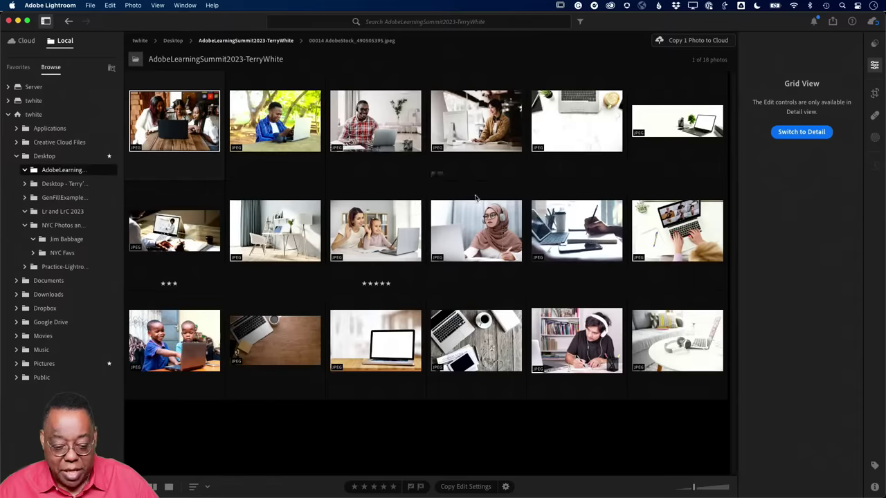
- Lower the Exposure of the woman-and-girl stock photo
left_click(380, 241)
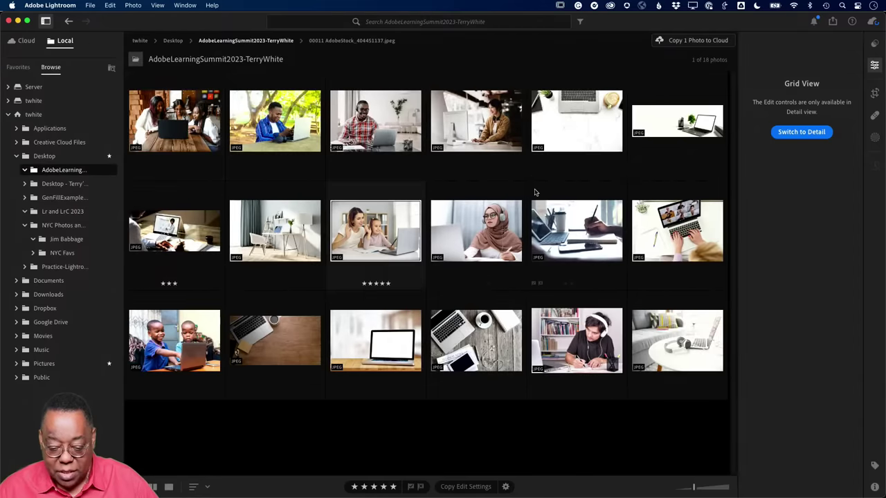
left_click(812, 137)
left_click_drag(802, 192, 765, 198)
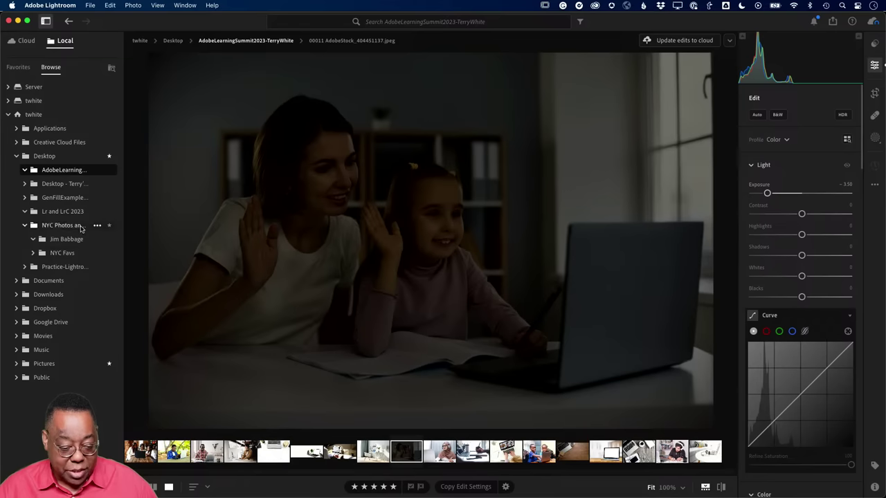
- Open the NYC Photos and Videos folder grid and select the black-and-white _VPW1169.NEF
left_click(74, 225)
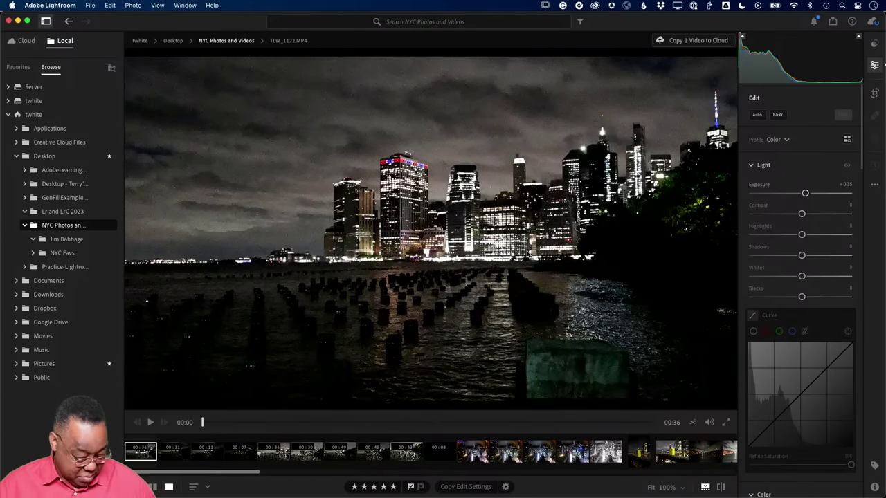
key("g")
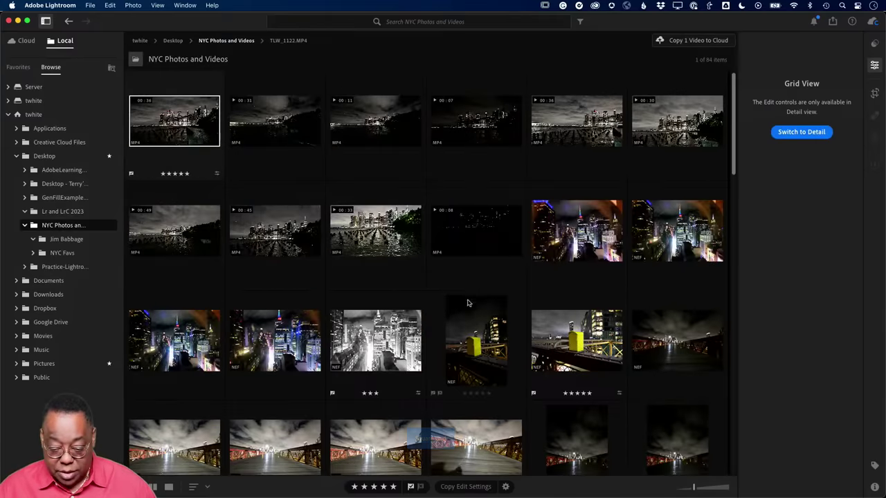
left_click(385, 346)
- Save _VPW1169.NEF's black-and-white edits to its cloud copy as a new version
double_click(391, 342)
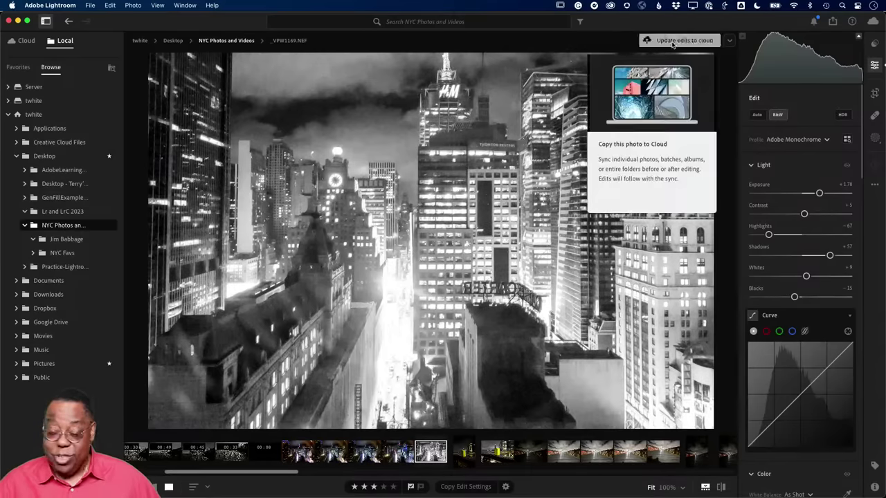
left_click(671, 42)
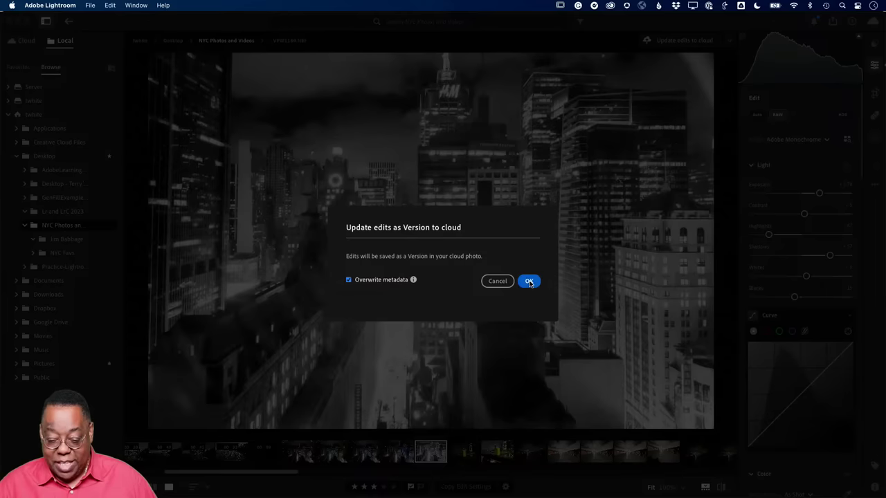
left_click(526, 281)
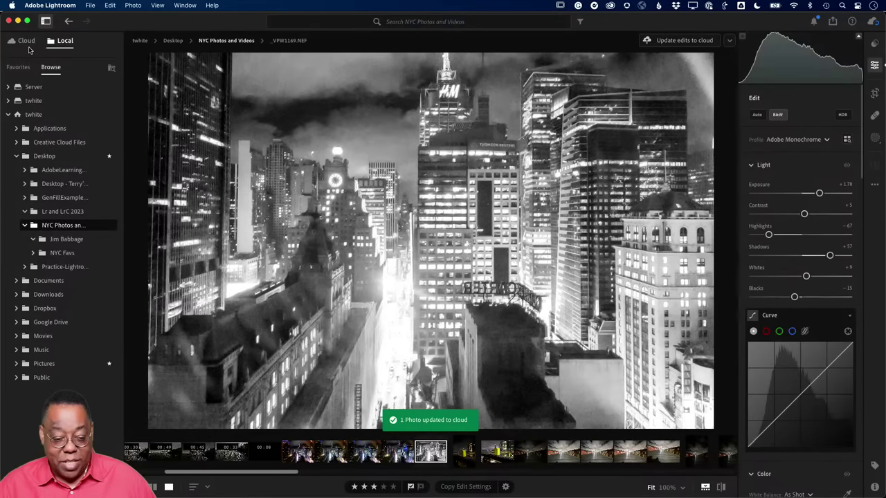
left_click(28, 43)
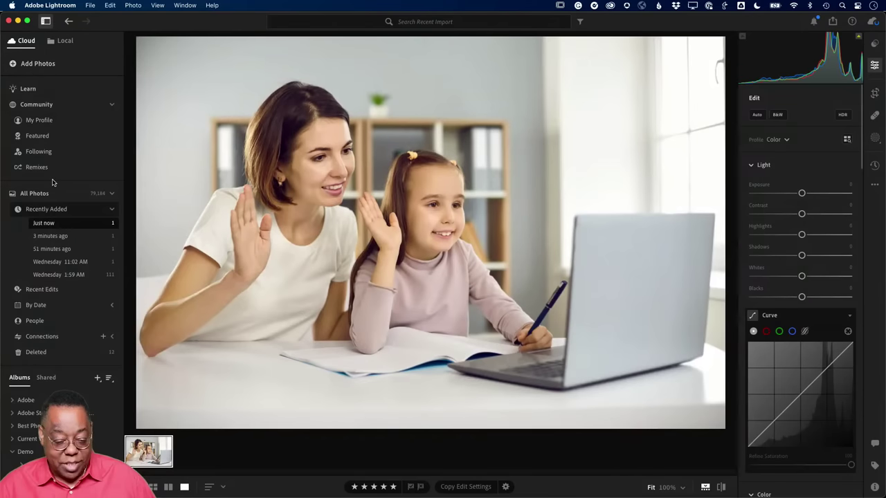
- Show the photos added 4 minutes ago in grid view, with the B&W _VPW1169.NEF alone
left_click(54, 236)
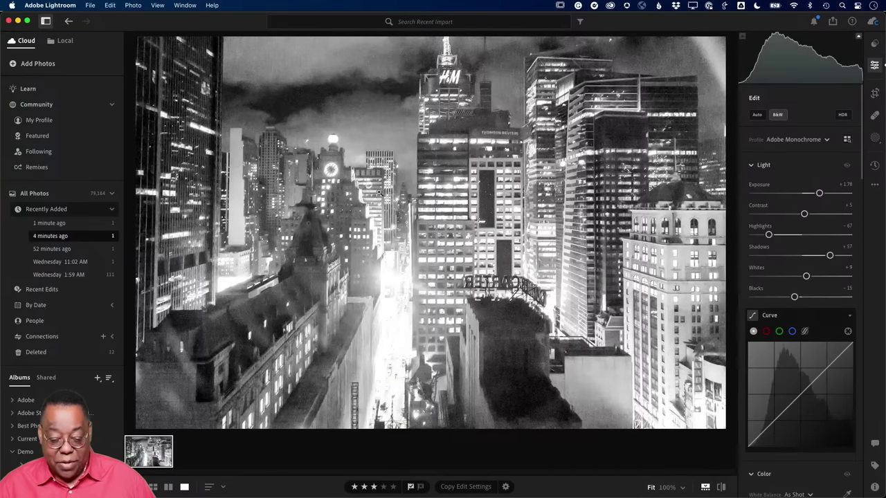
key("g")
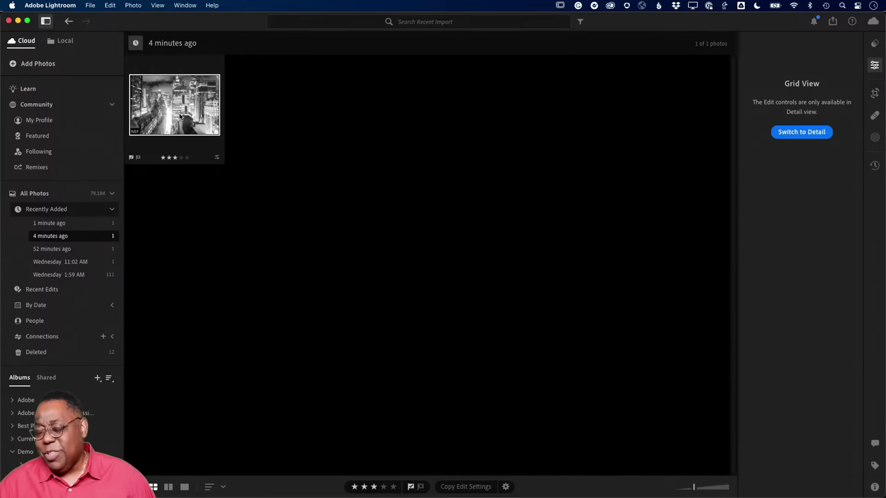
left_click(874, 93)
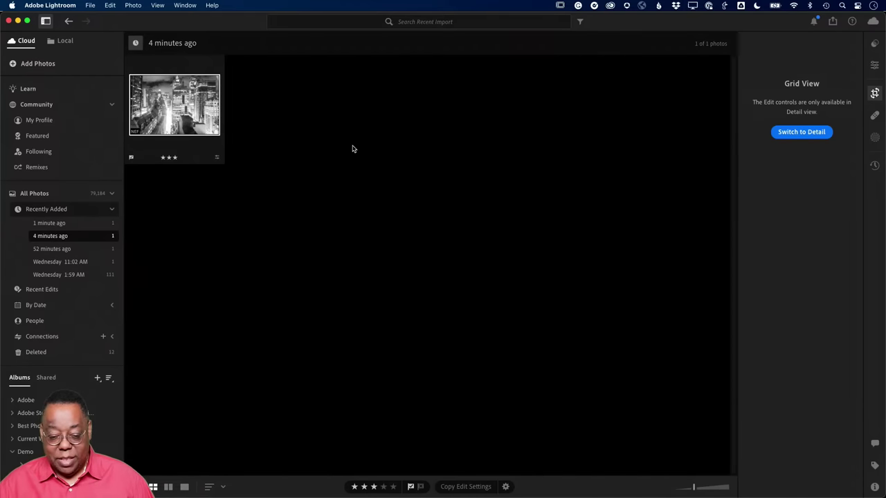
- Crop the cloud _VPW1169.NEF to a tall vertical frame around the central towers, then return to grid
left_click(796, 134)
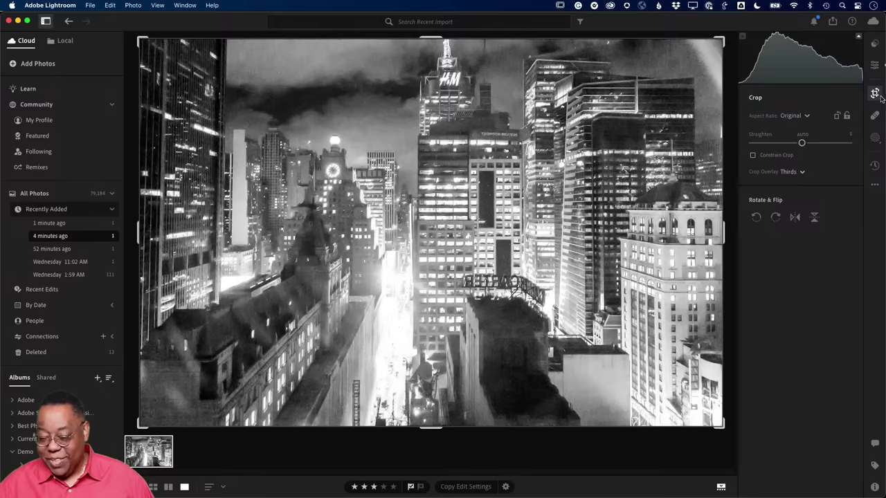
left_click(874, 93)
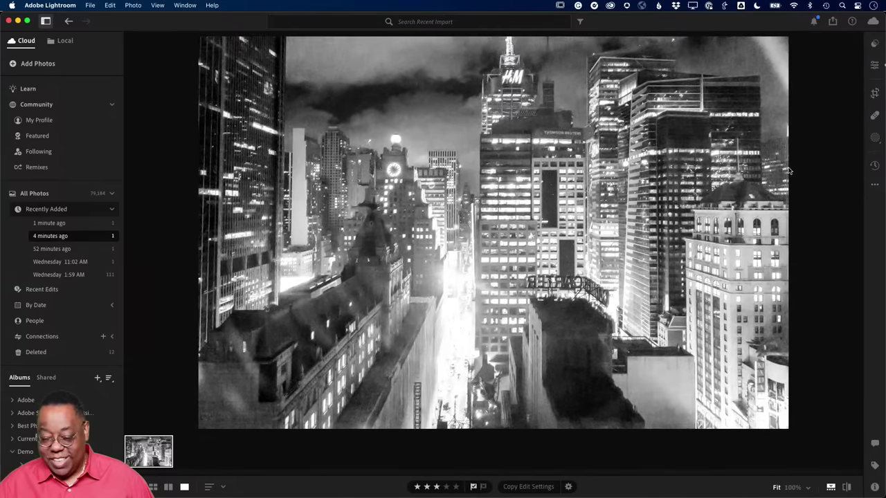
left_click(874, 93)
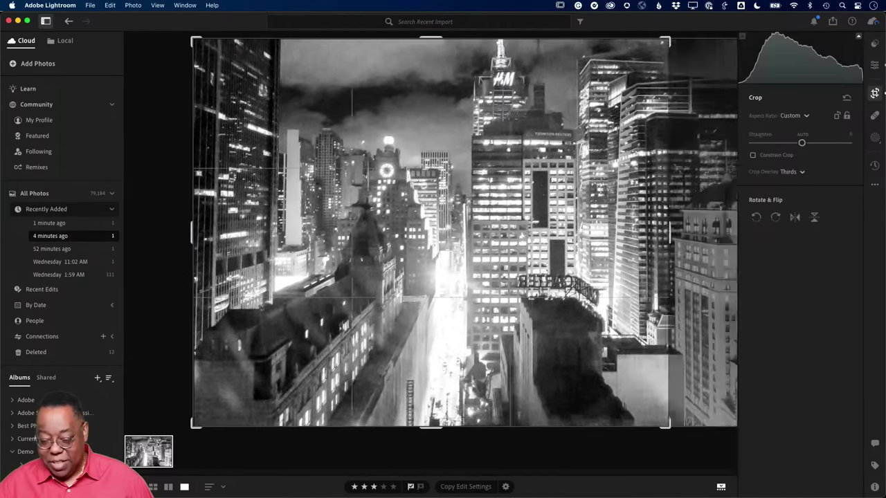
left_click_drag(193, 237, 338, 237)
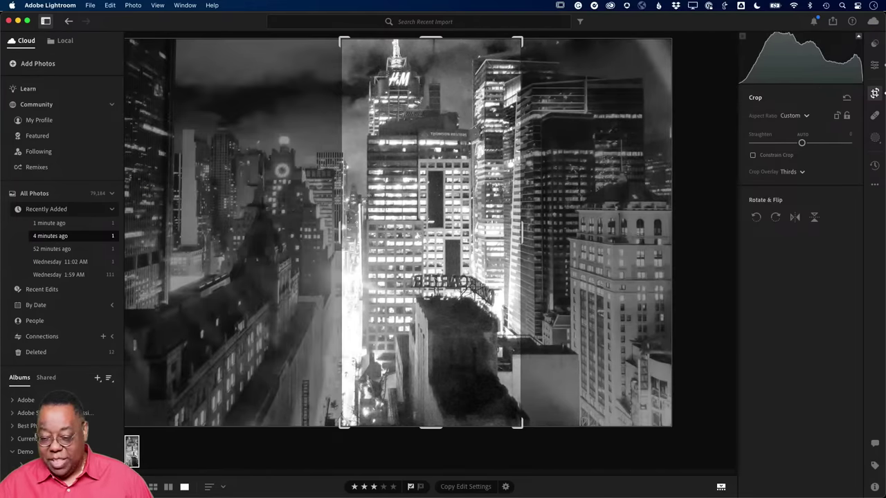
left_click(873, 95)
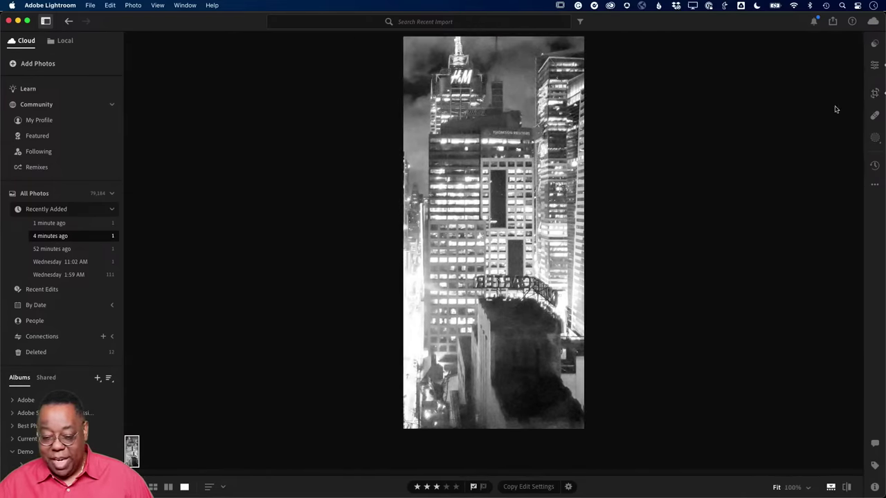
key("g")
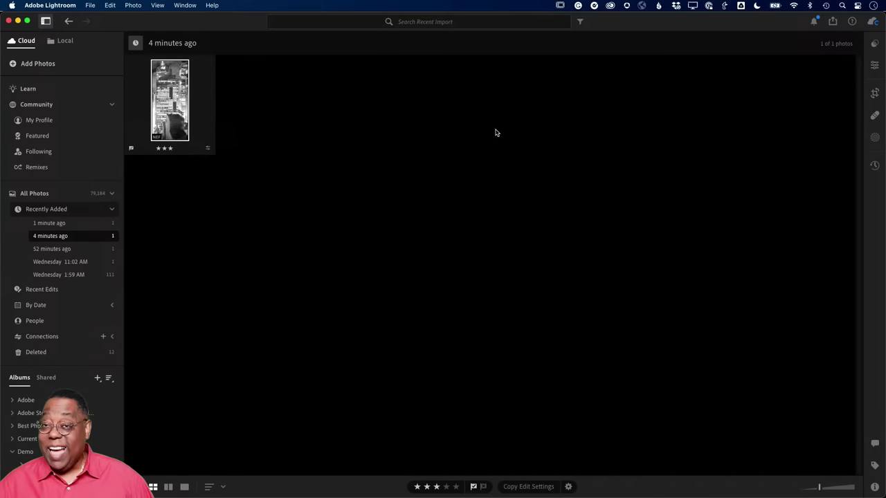
- Go back to the Local NYC Photos and Videos grid and select the uncropped B&W _VPW1169.NEF
left_click(65, 42)
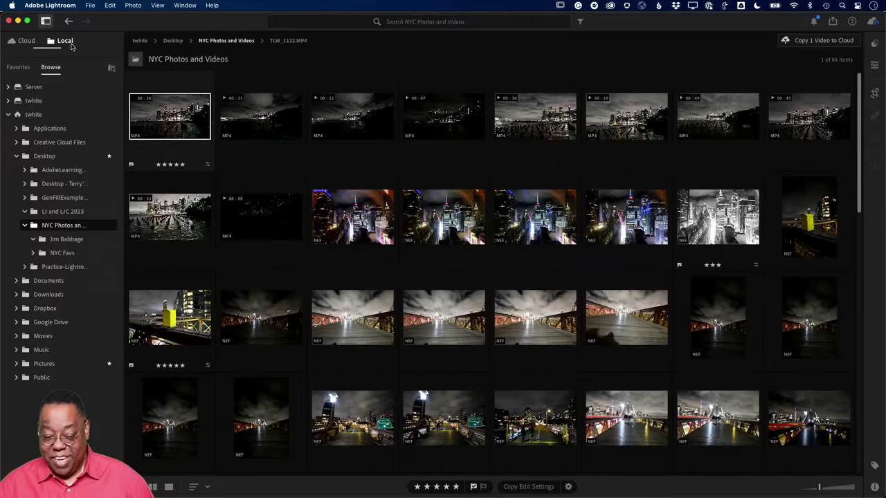
scroll(503, 290, "down", 3)
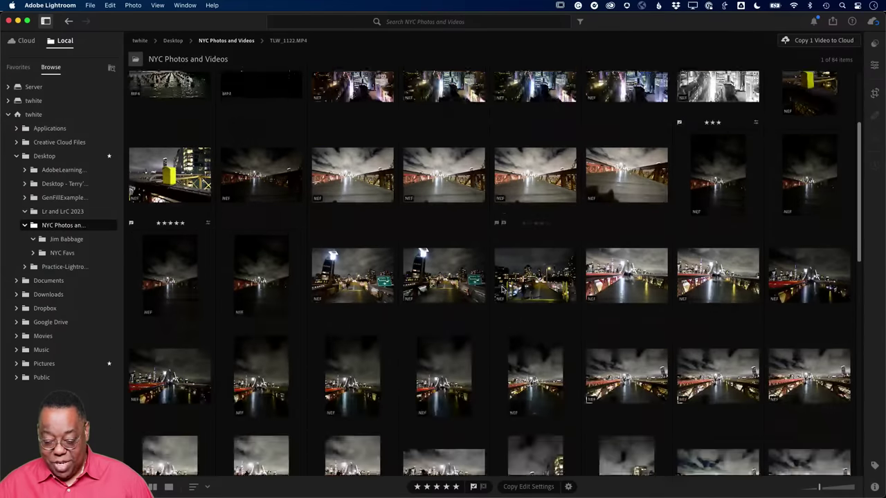
scroll(503, 290, "down", 10)
scroll(503, 291, "up", 8)
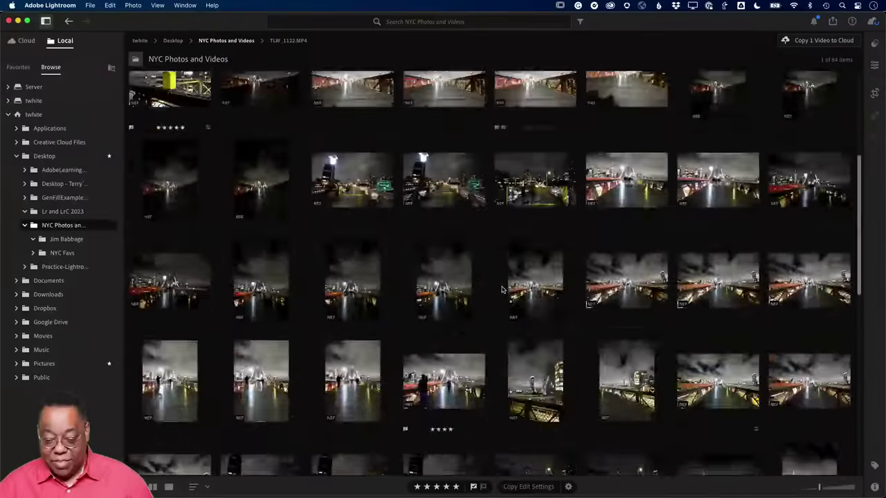
scroll(503, 291, "up", 5)
scroll(503, 291, "down", 2)
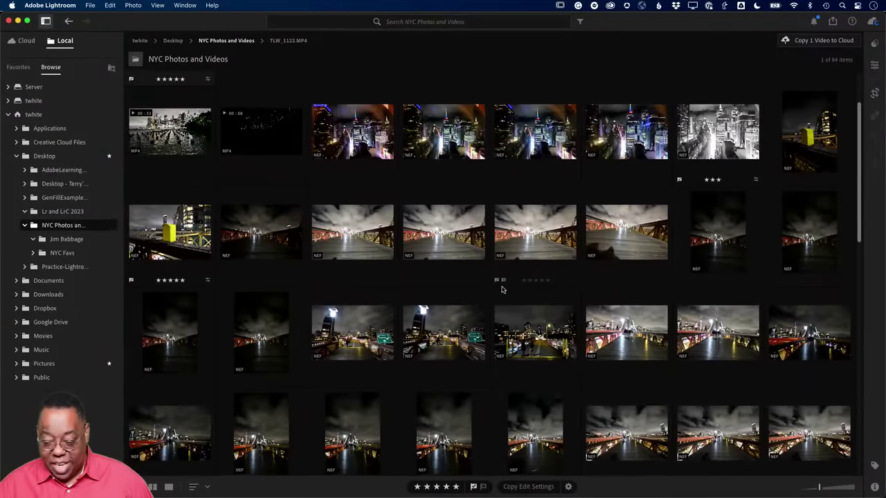
left_click(699, 150)
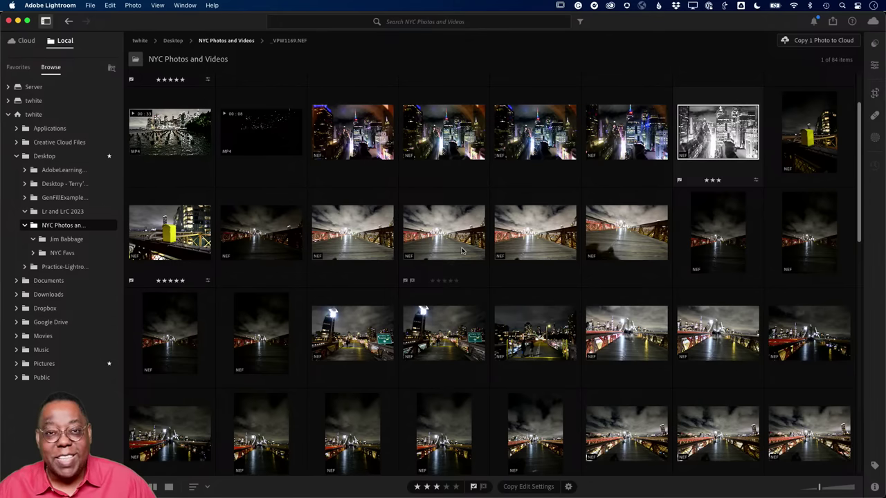
- Switch to Lightroom Classic and select the Iceland photo in the Adobe MAX 2023 – What's New collection
key("super+Tab")
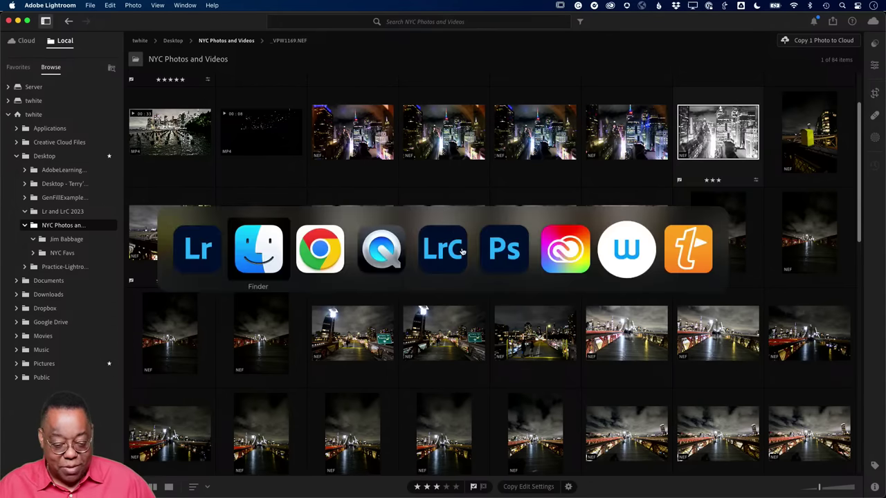
key("super+Tab")
key("super+Tab")
key("super+Tab")
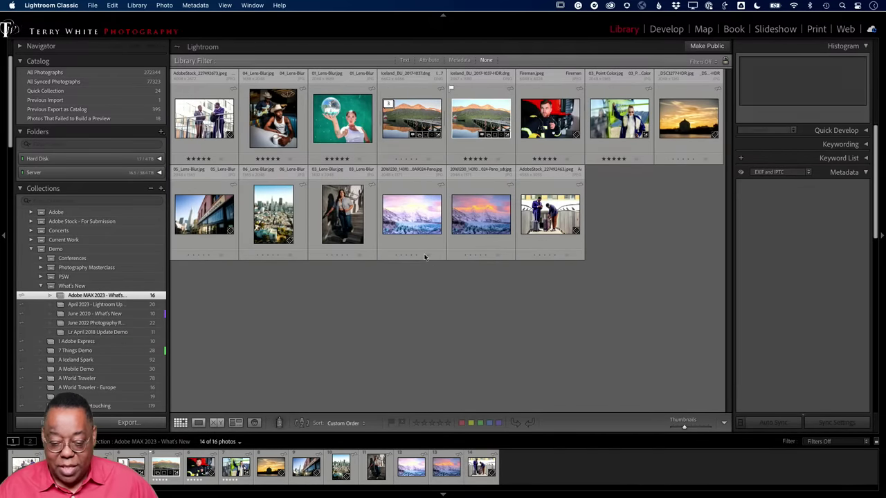
left_click(404, 133)
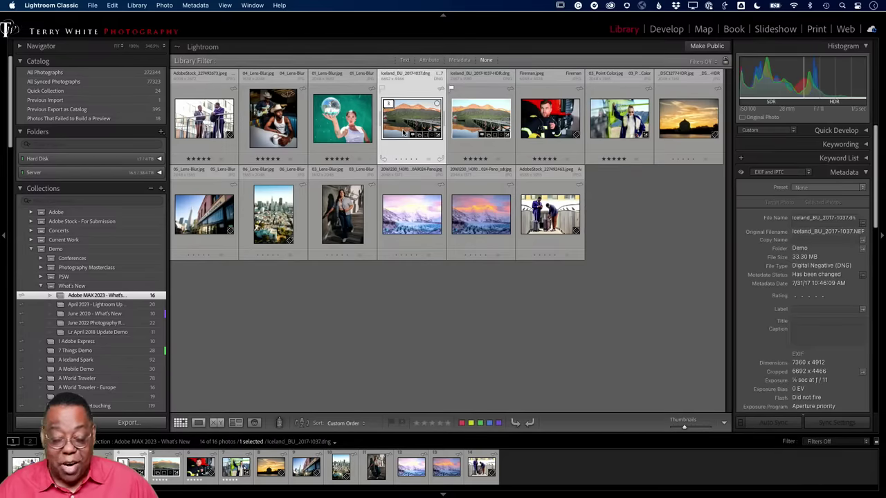
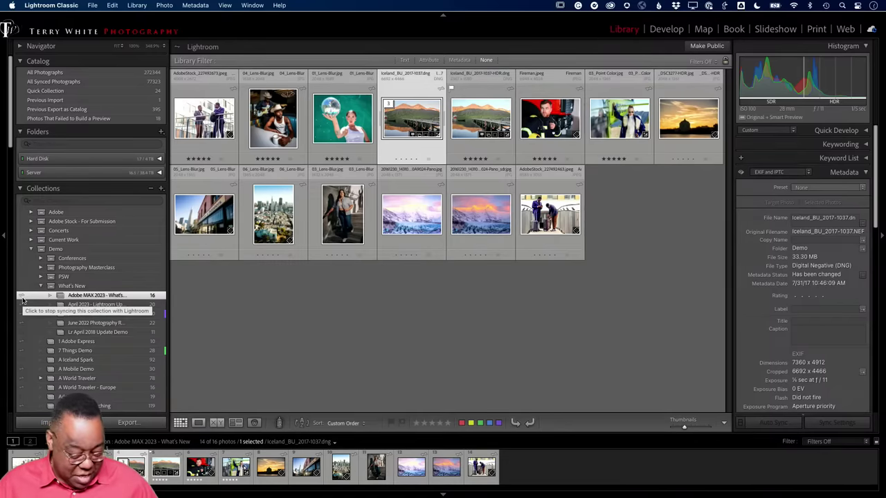
- Open the TLW_1117.MP4 night skyline video in single view and scrub forward through it
key("super+Tab")
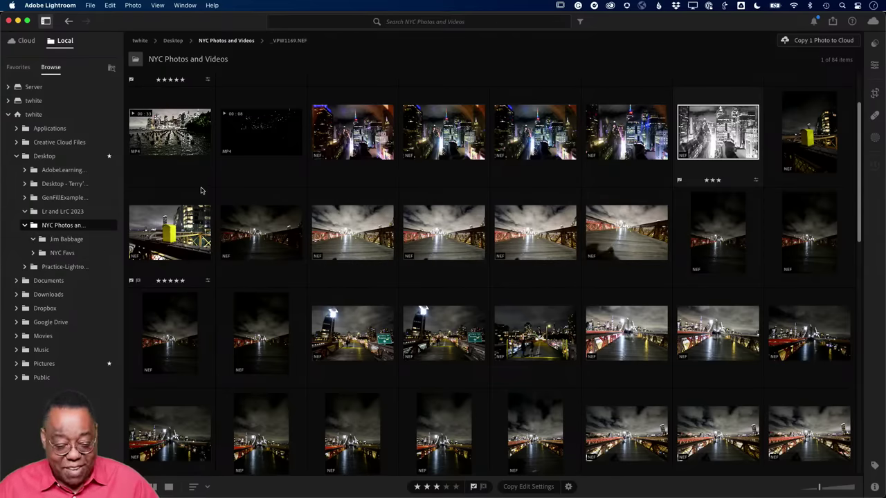
scroll(208, 200, "up", 2)
scroll(213, 211, "up", 2)
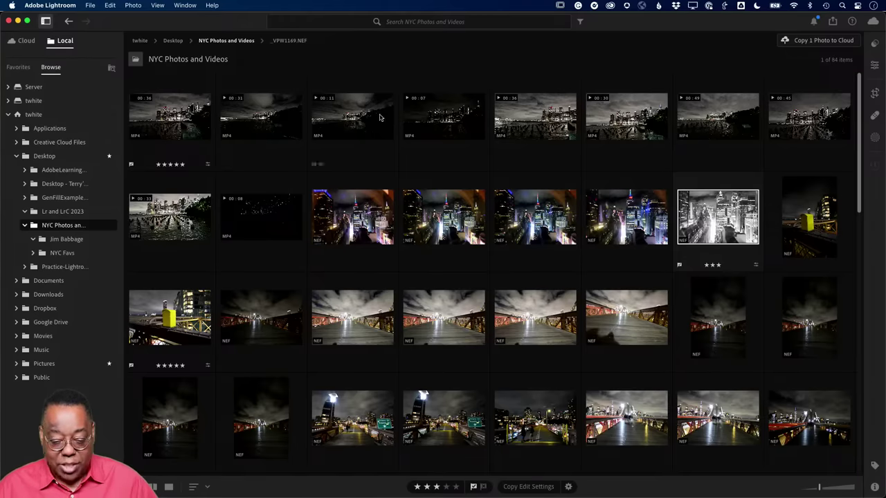
left_click(528, 128)
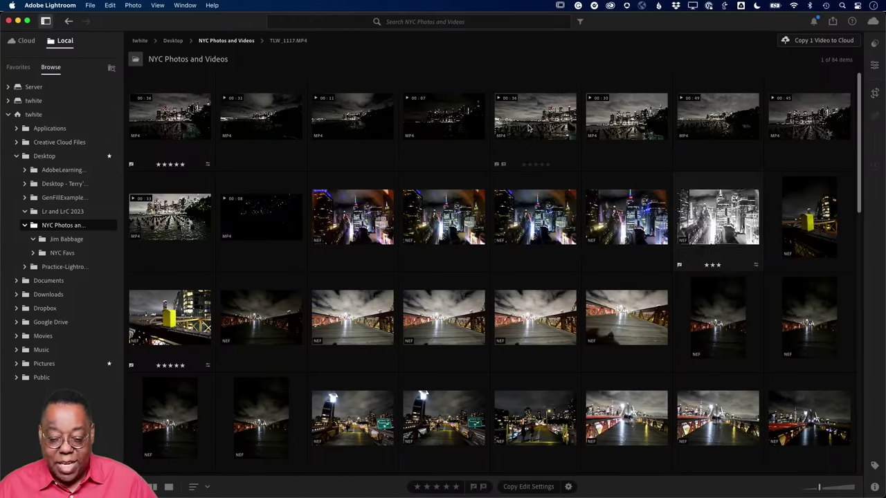
double_click(528, 128)
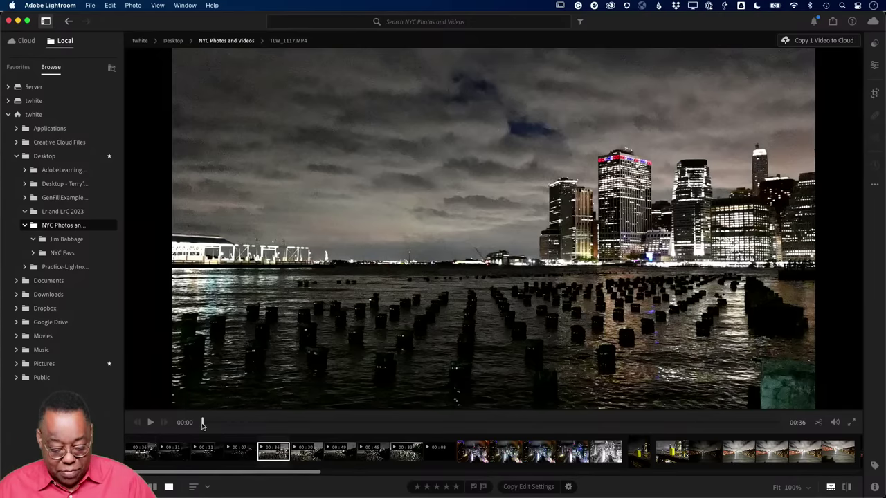
left_click_drag(203, 423, 289, 422)
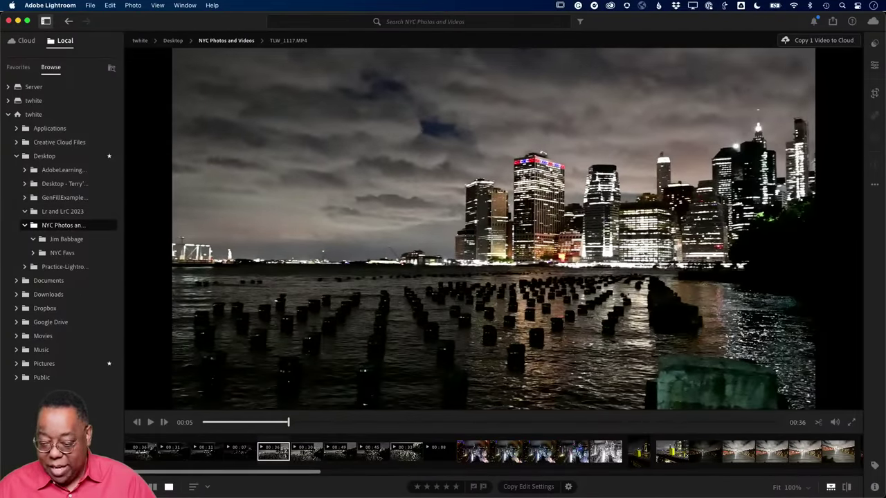
- Brighten the skyline video's exposure and darken its shadows in the Edit panel
left_click(874, 65)
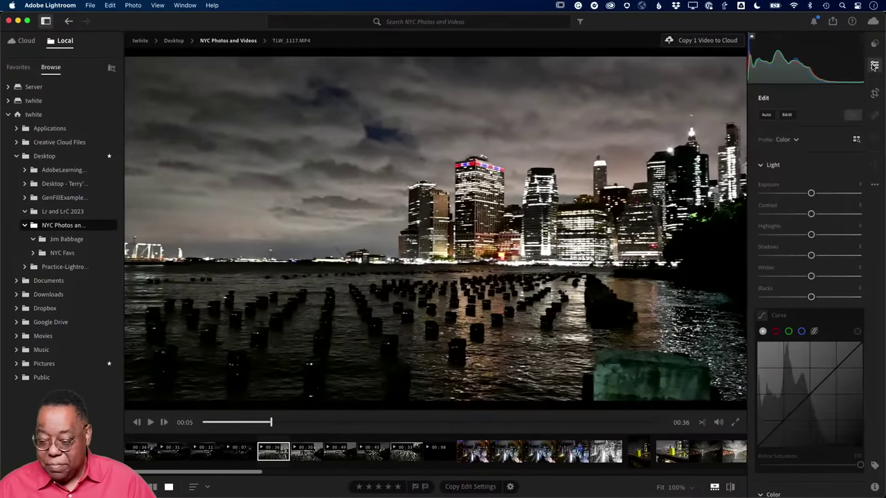
left_click_drag(802, 194, 811, 194)
left_click_drag(802, 255, 765, 256)
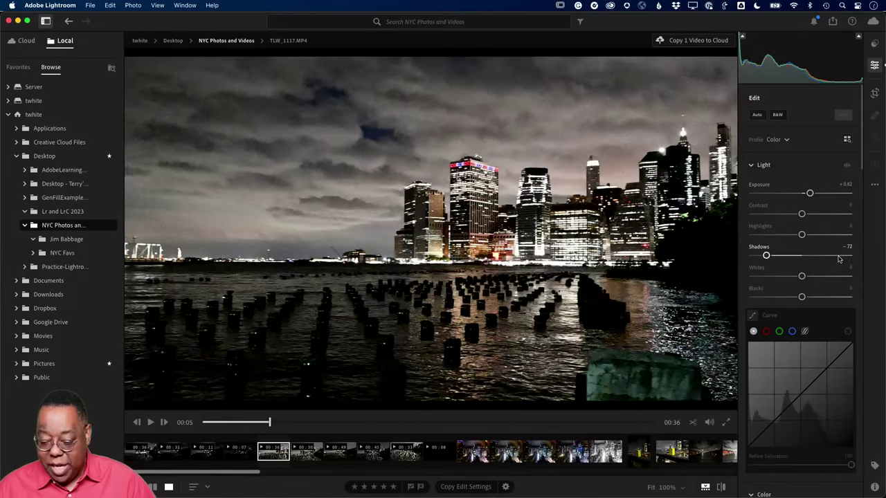
scroll(819, 270, "down", 1)
scroll(819, 269, "down", 10)
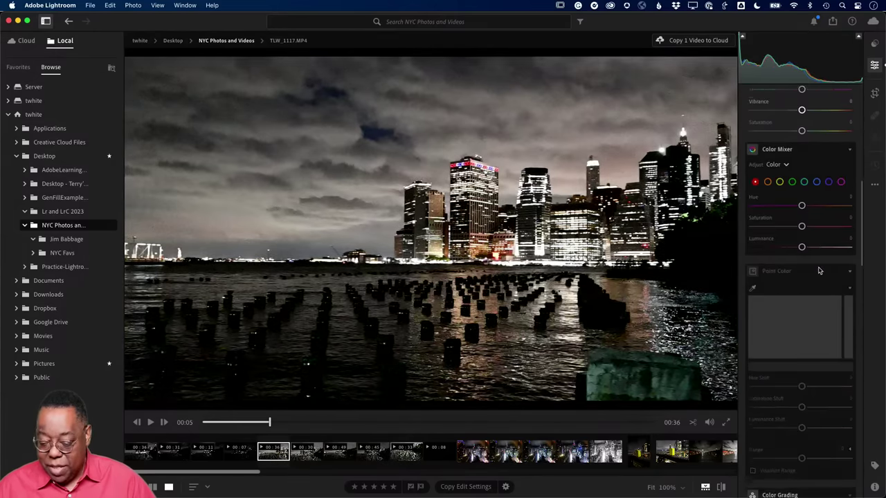
scroll(818, 269, "up", 5)
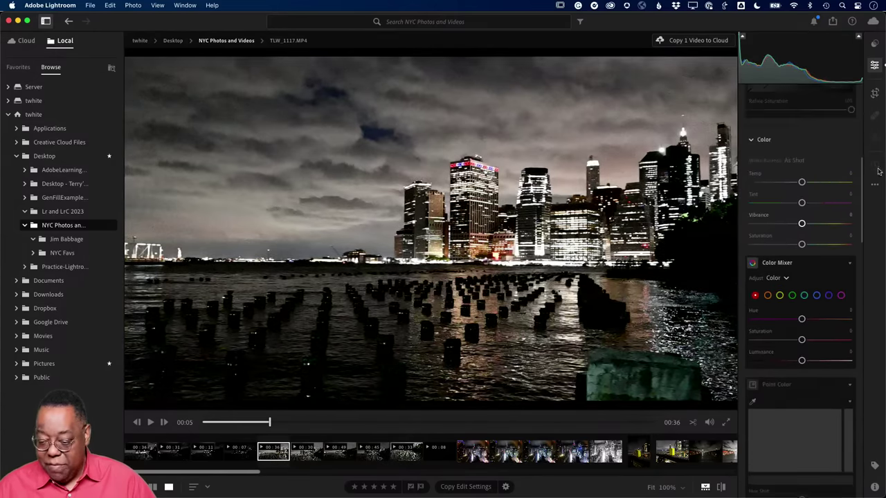
- Trim the video to run from 00:04 to 00:28 and return to the grid
left_click(872, 94)
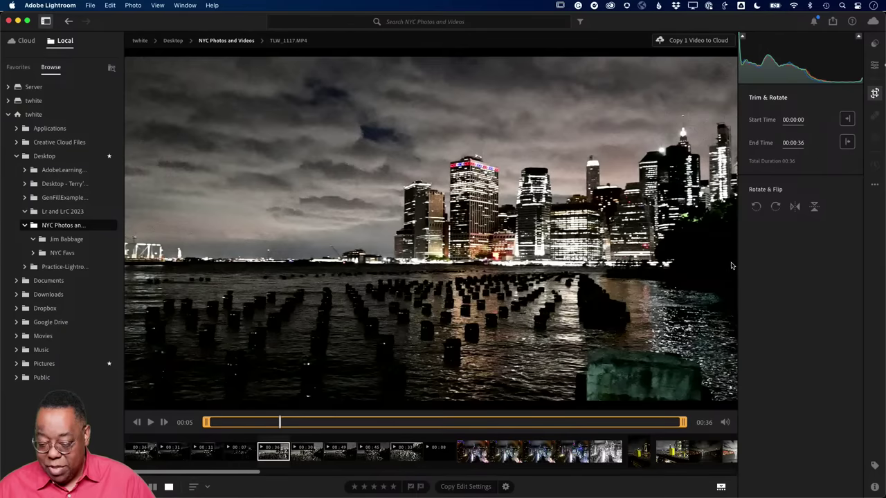
left_click_drag(687, 412, 580, 412)
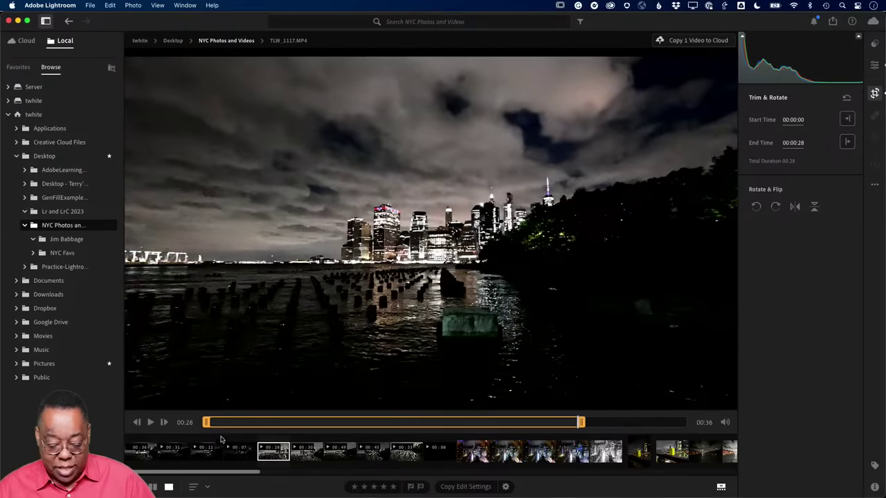
left_click_drag(207, 426, 263, 429)
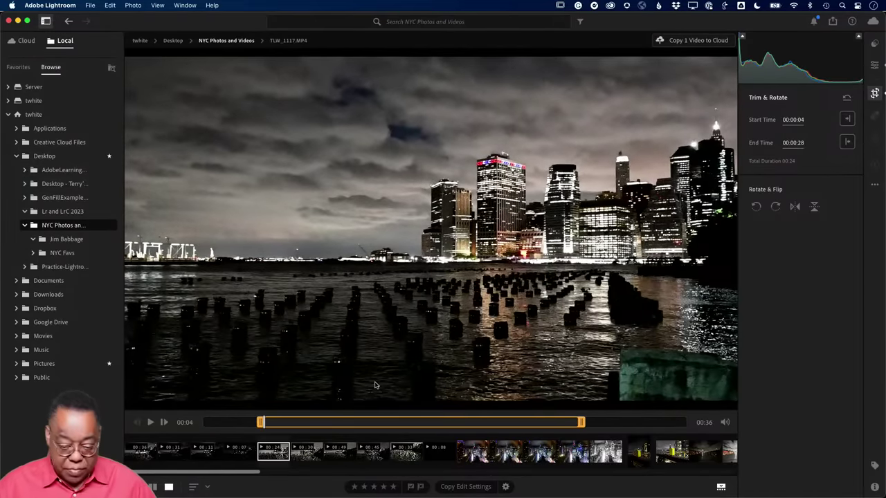
key("g")
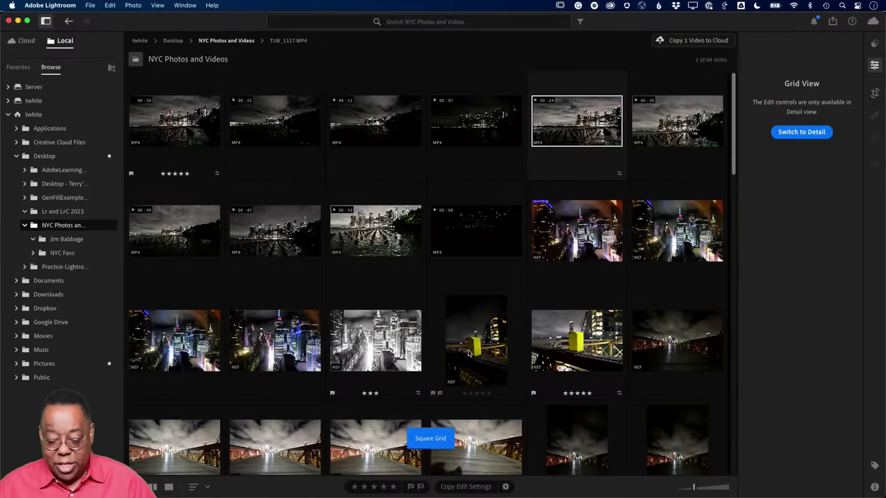
- Preview the black-and-white city photo large, then glance at the Share export options and dismiss them
double_click(342, 352)
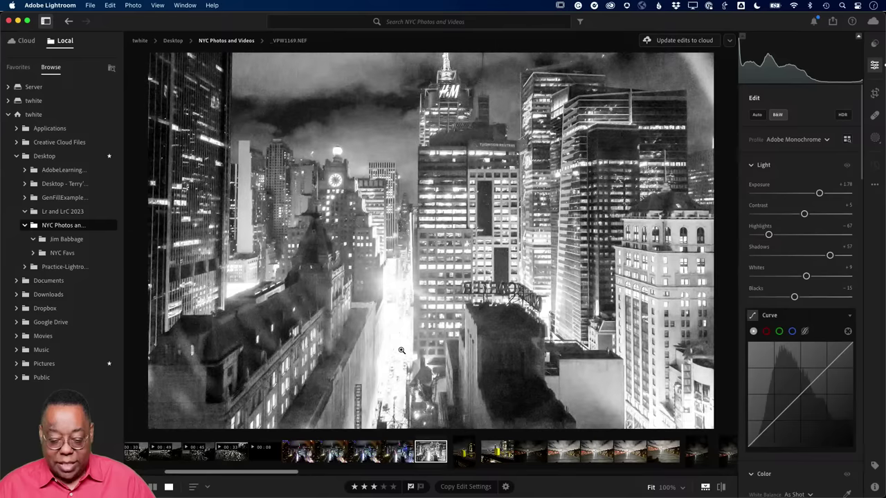
key("g")
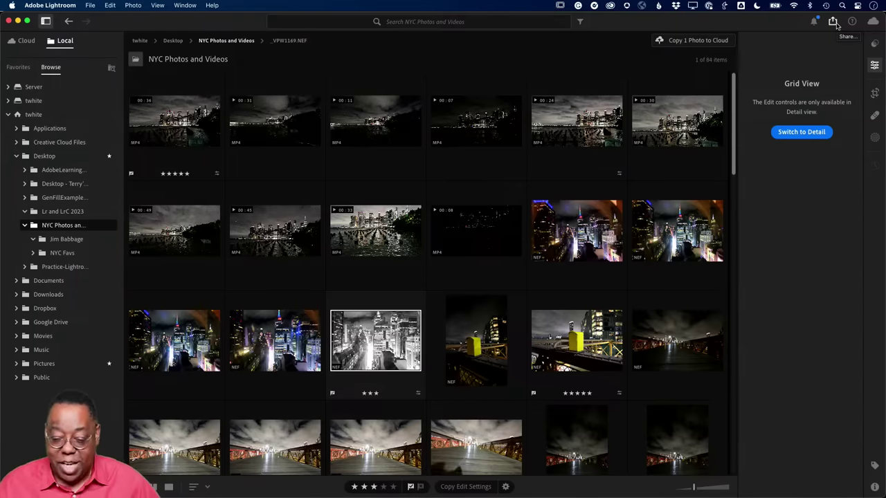
left_click(833, 21)
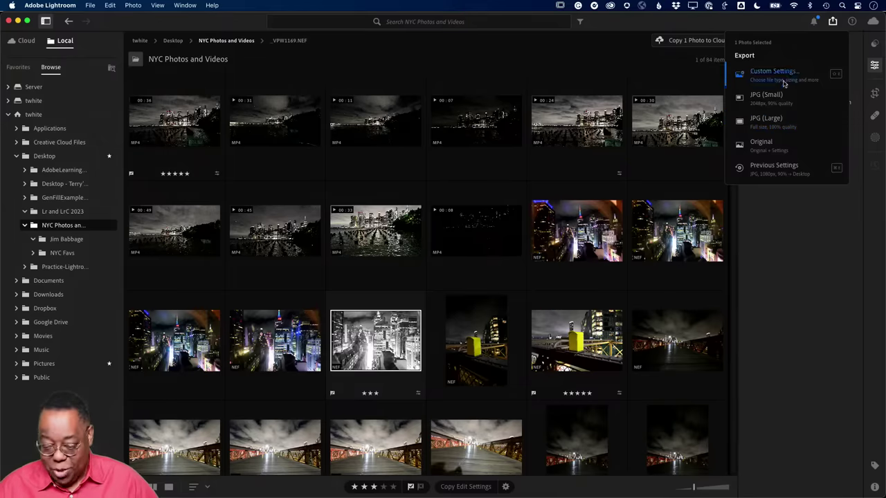
left_click(832, 23)
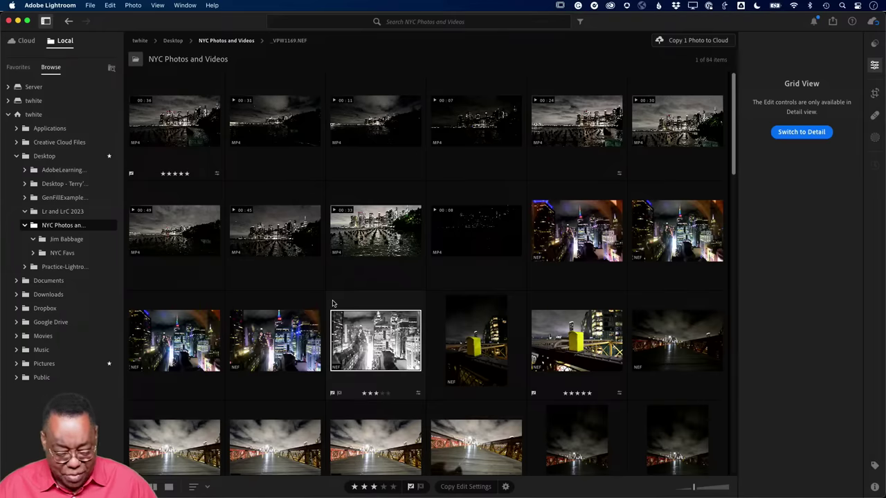
mouse_move(261, 131)
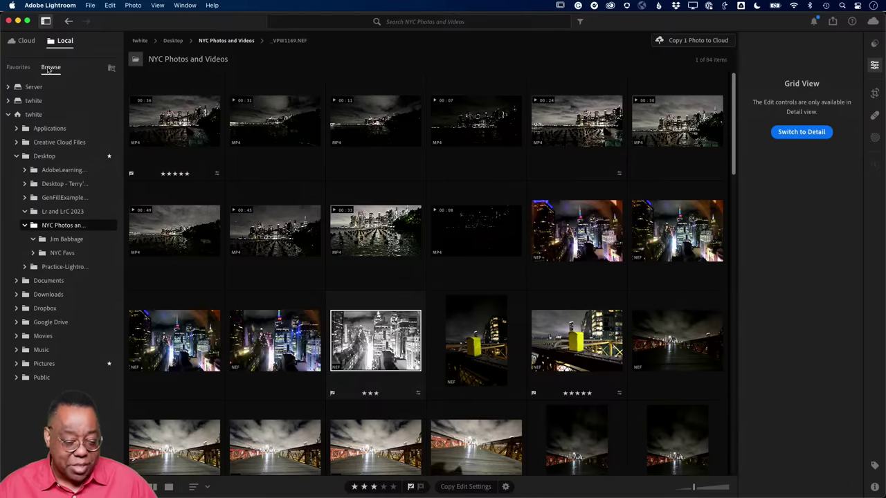
- Open the Adobe MAX 2023 - What's New album from the Cloud photos
left_click(27, 41)
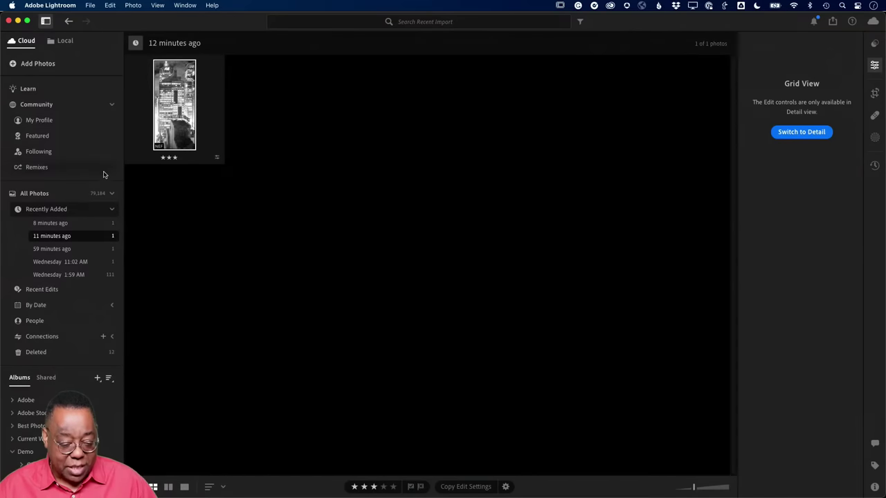
scroll(50, 347, "down", 5)
left_click(55, 335)
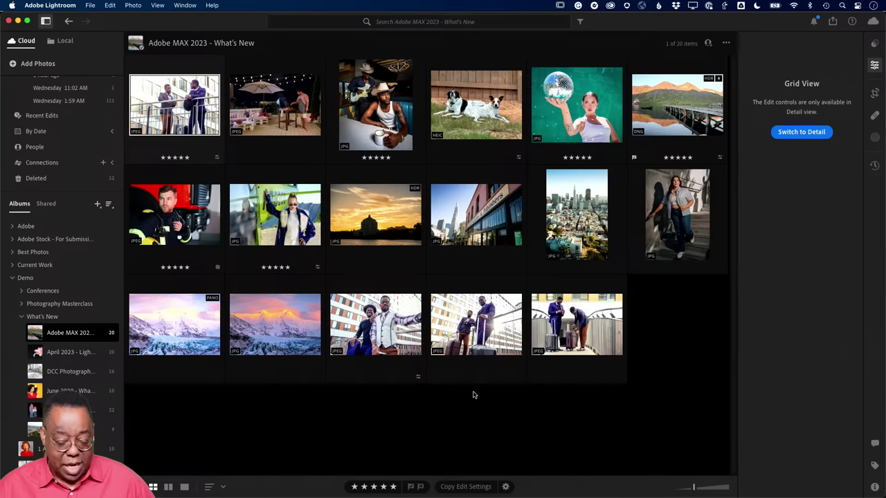
- Switch through the Lightroom apps to the same album in Lightroom for web in Chrome
key("super+Tab")
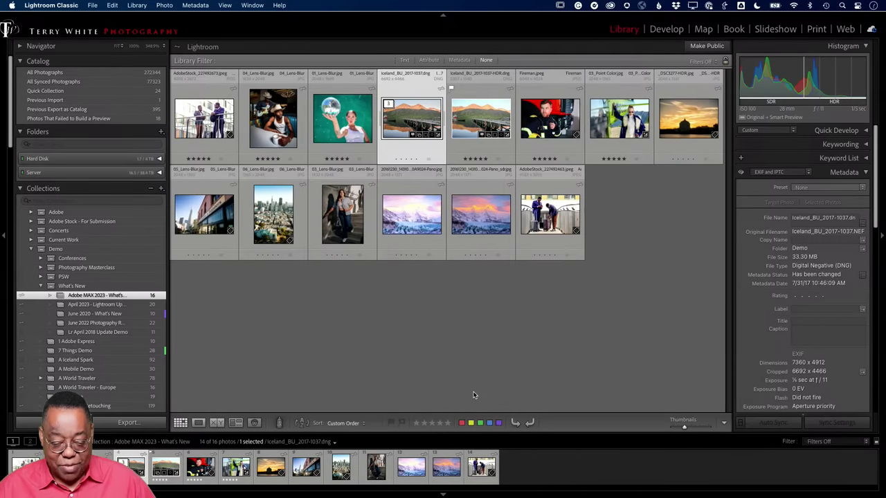
key("super+Tab")
key("super+Tab")
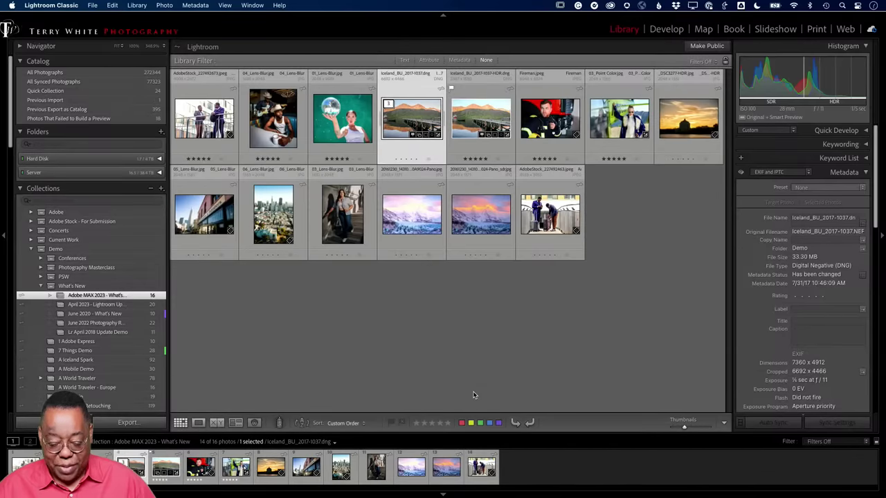
key("super+Tab")
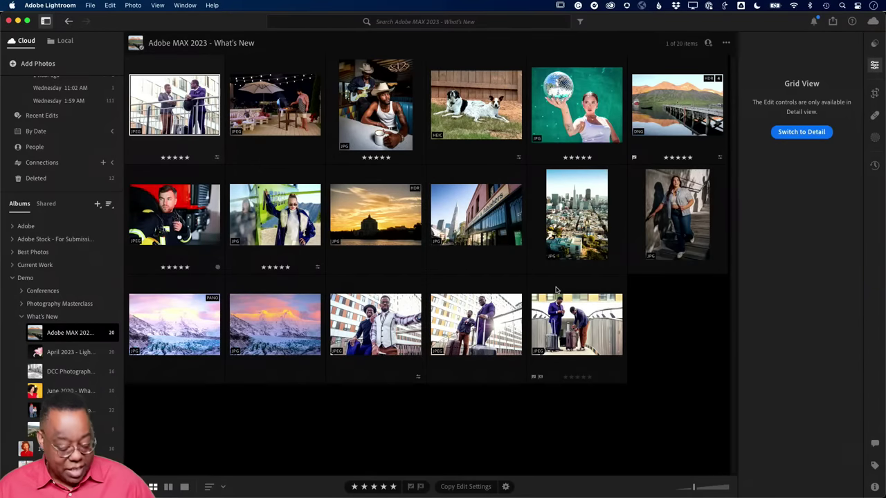
key("super+Tab")
key("super+Tab")
key("super+Tab")
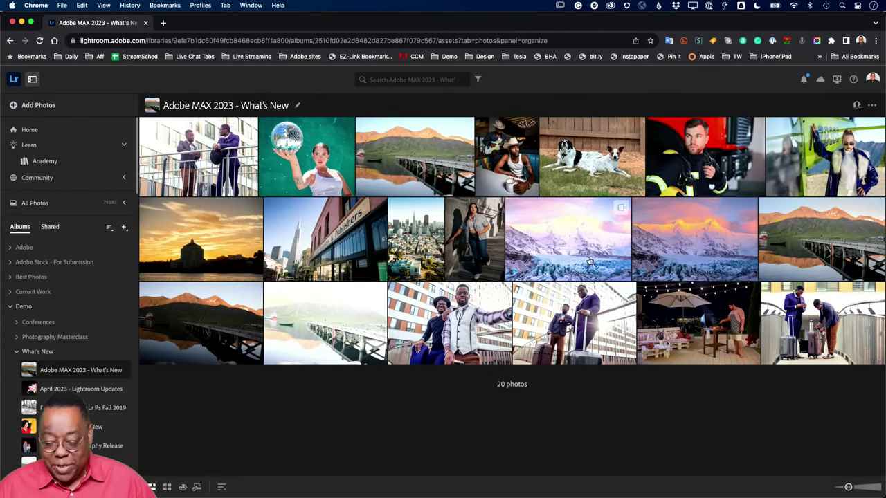
- Switch from Chrome to the mirrored Lightroom mobile app showing the Adobe MAX 2023 album
key("super+Tab")
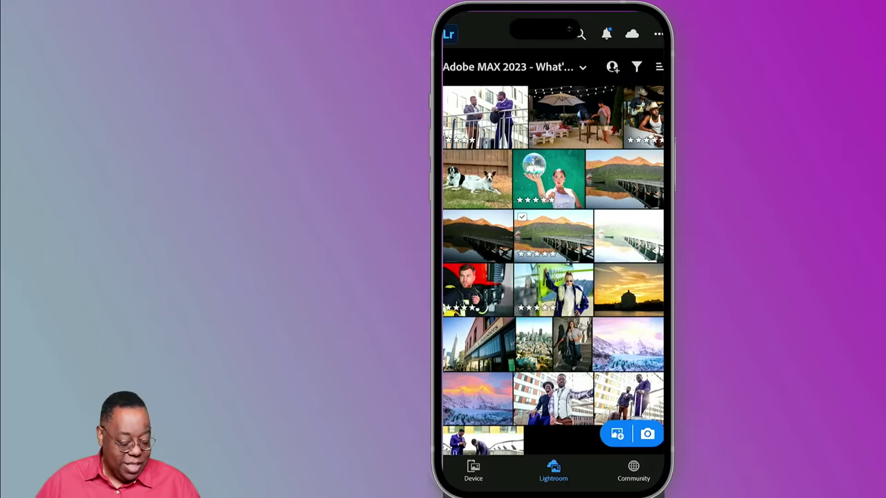
- Browse the phone's Recents photos, briefly opening and closing a screenshot
left_click(473, 470)
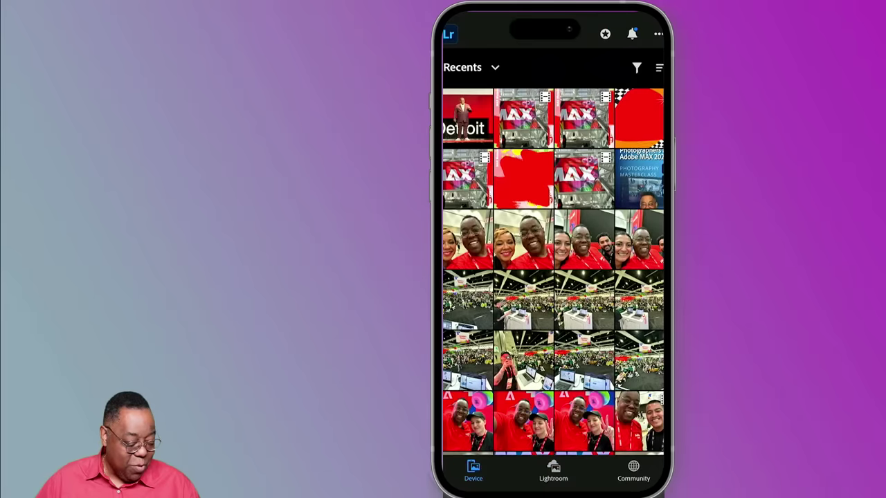
scroll(553, 272, "down", 10)
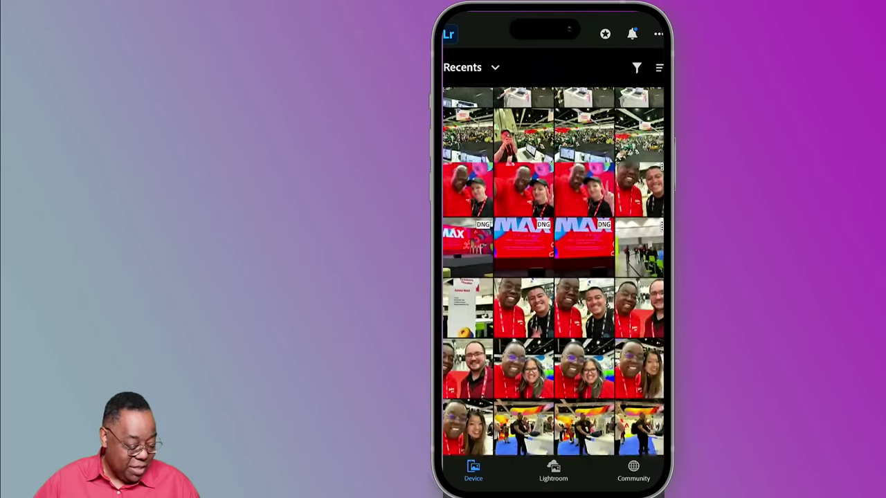
scroll(553, 272, "down", 10)
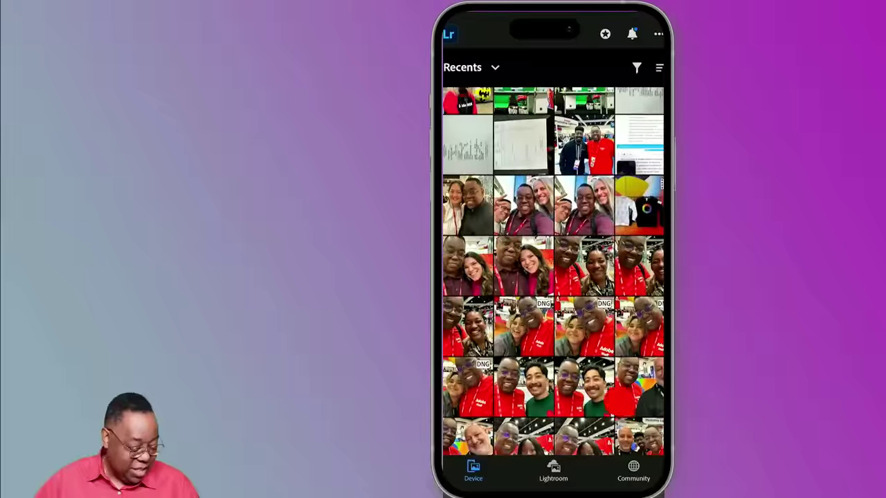
scroll(615, 388, "down", 10)
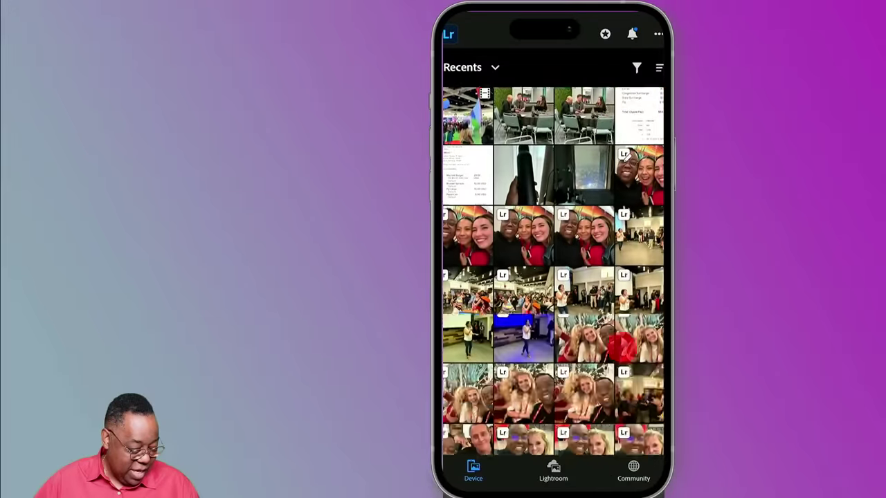
scroll(614, 415, "up", 10)
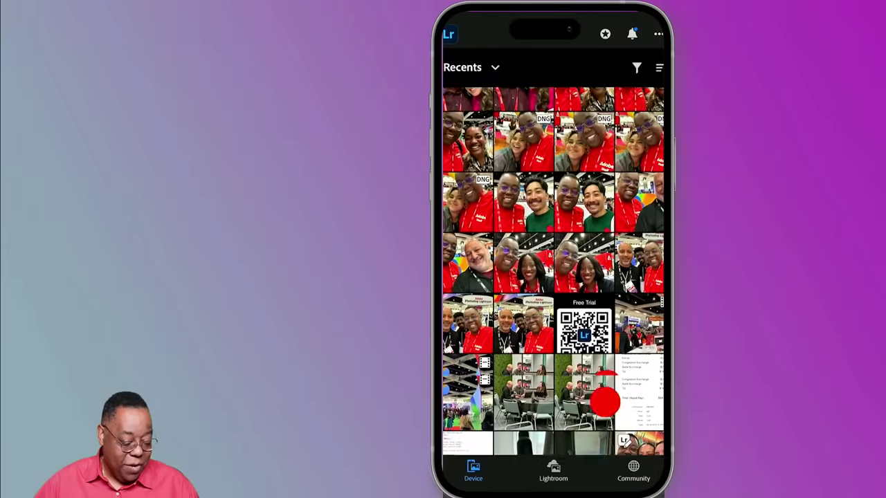
left_click_drag(604, 401, 605, 446)
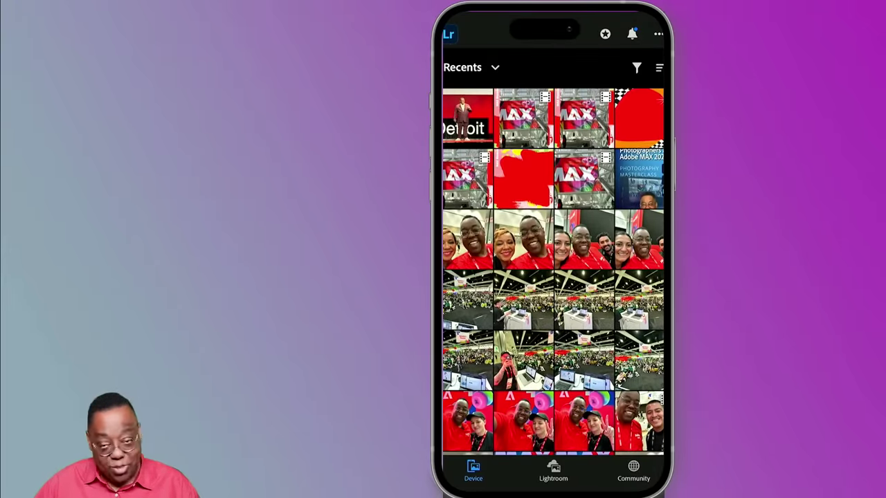
left_click_drag(603, 401, 605, 446)
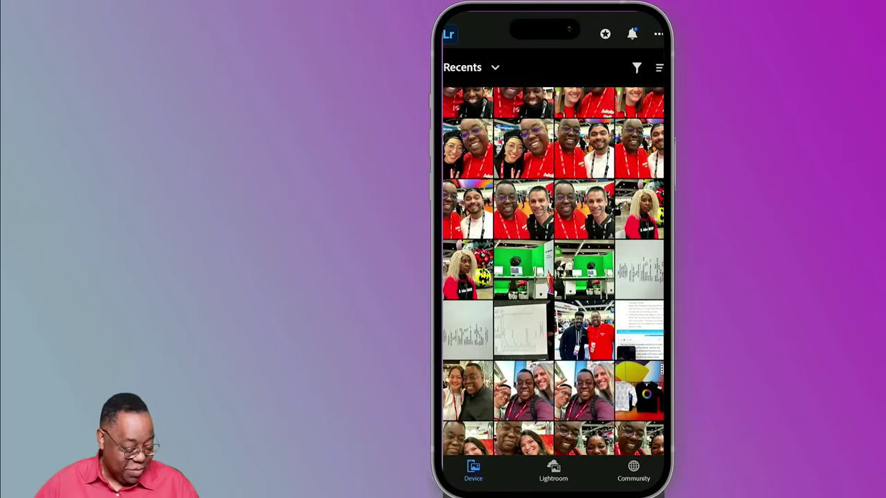
left_click(553, 245)
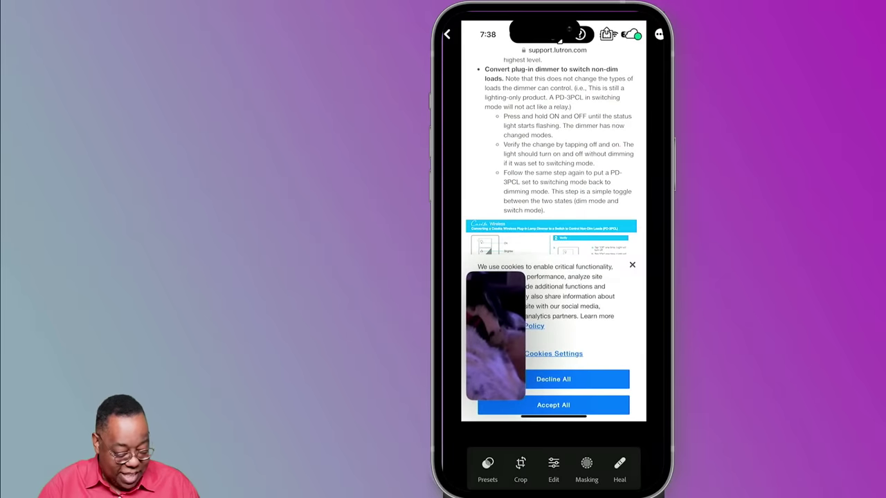
left_click(448, 33)
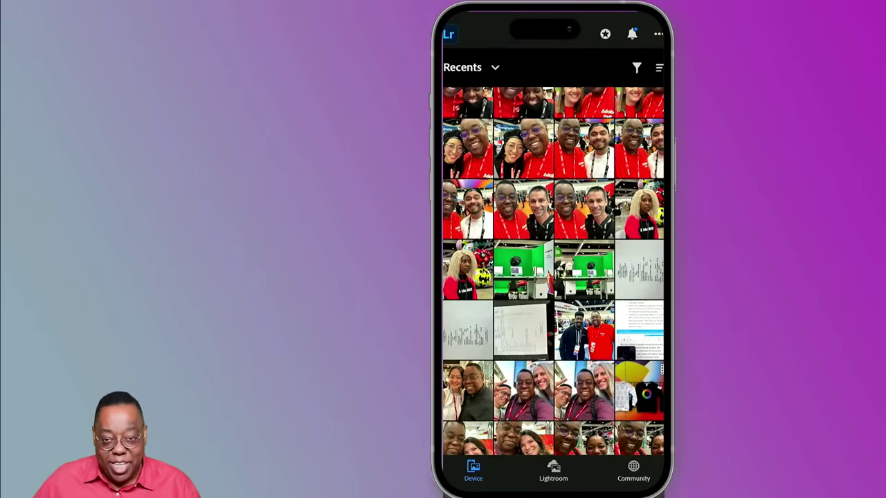
- Open the selfie of the woman and the man in the red shirt full screen
scroll(554, 271, "up", 3)
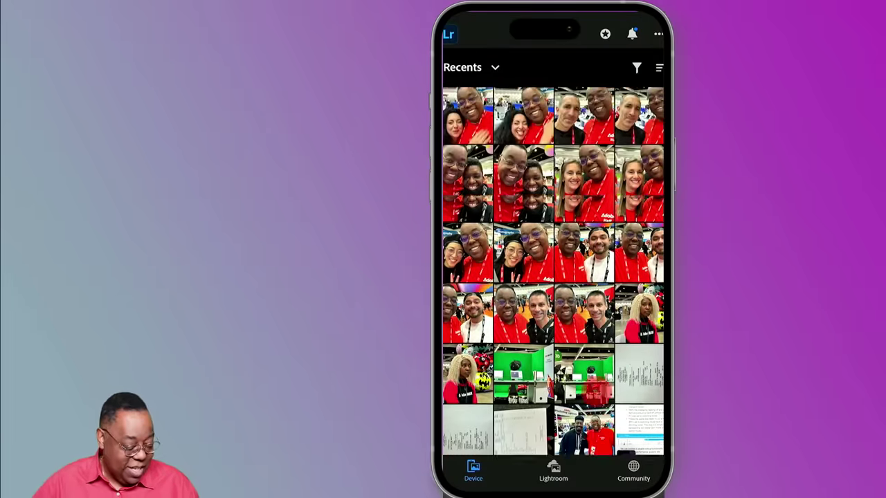
scroll(554, 271, "up", 10)
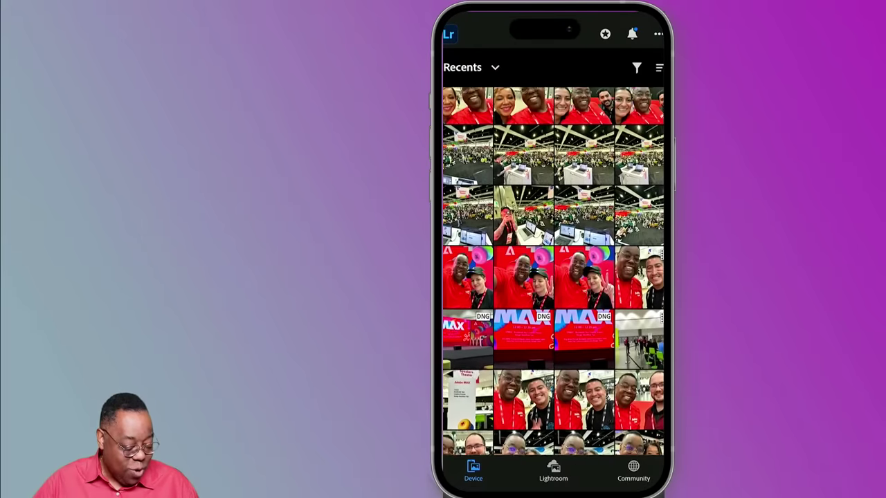
scroll(553, 272, "up", 3)
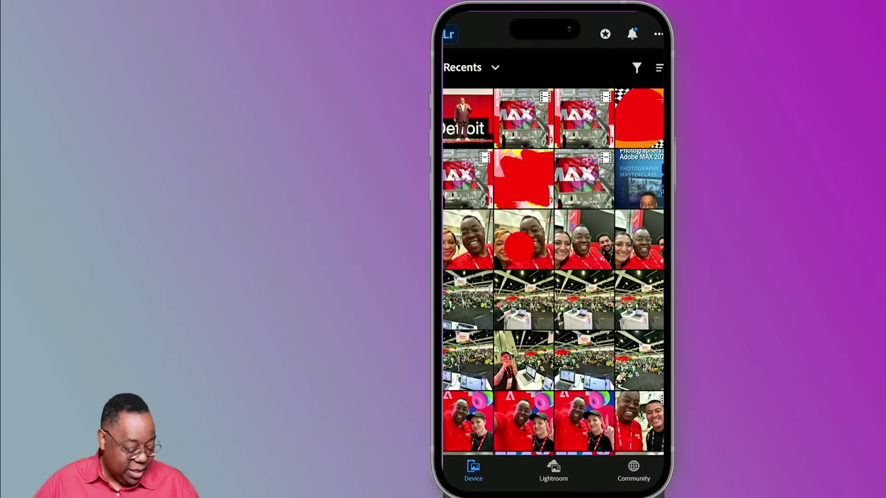
left_click(520, 243)
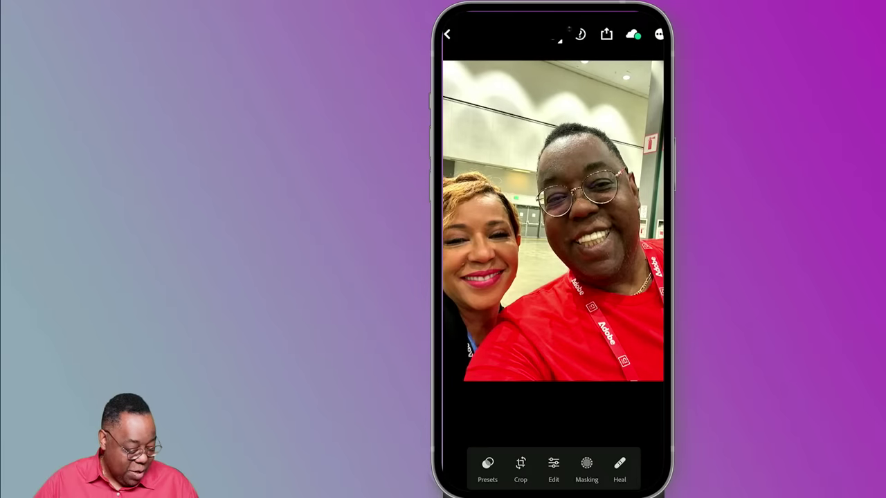
- Apply Auto tone edits to the selfie and go back to the Recents grid
left_click(553, 465)
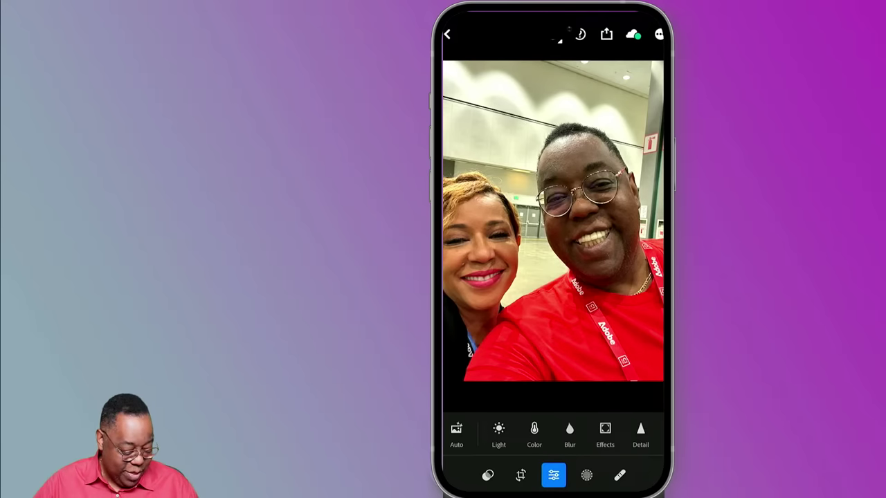
left_click(456, 435)
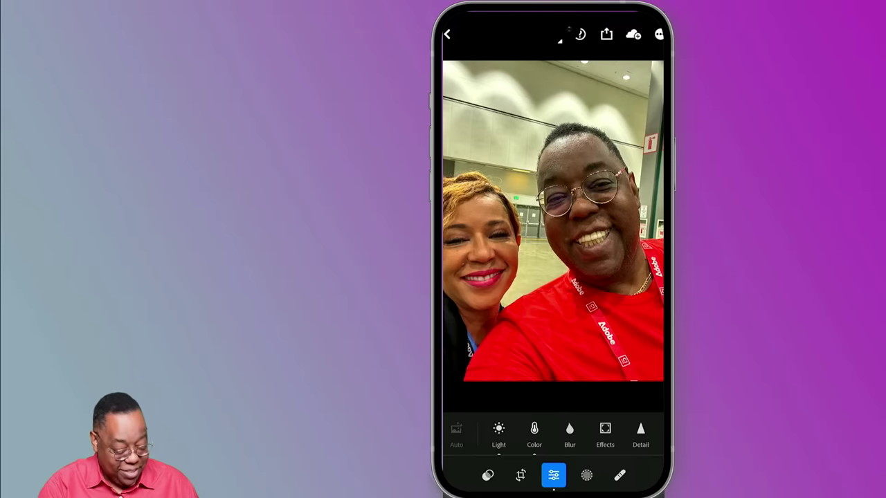
left_click(446, 35)
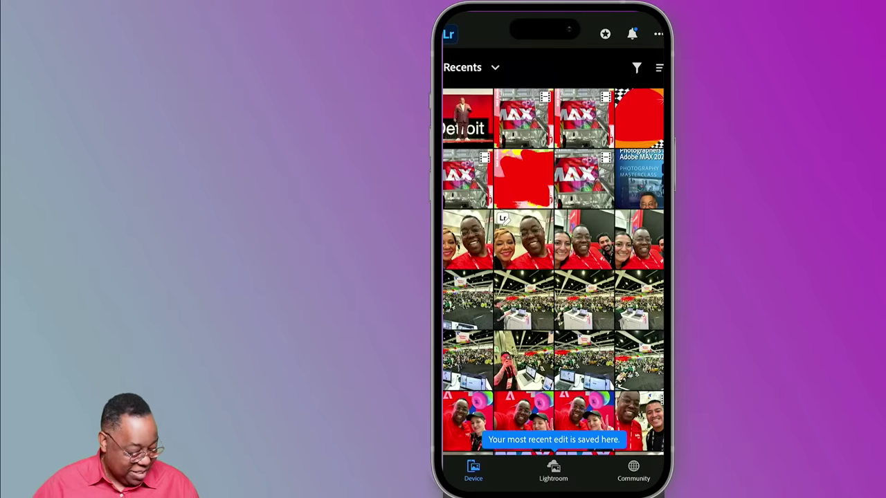
- Switch to the synced Lightroom photos and briefly view the first October 13, 2023 selfie
left_click(554, 469)
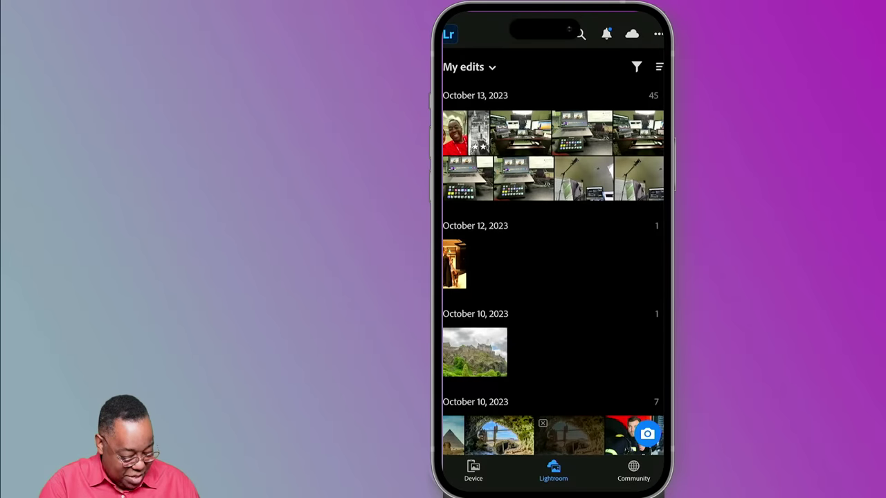
left_click(455, 133)
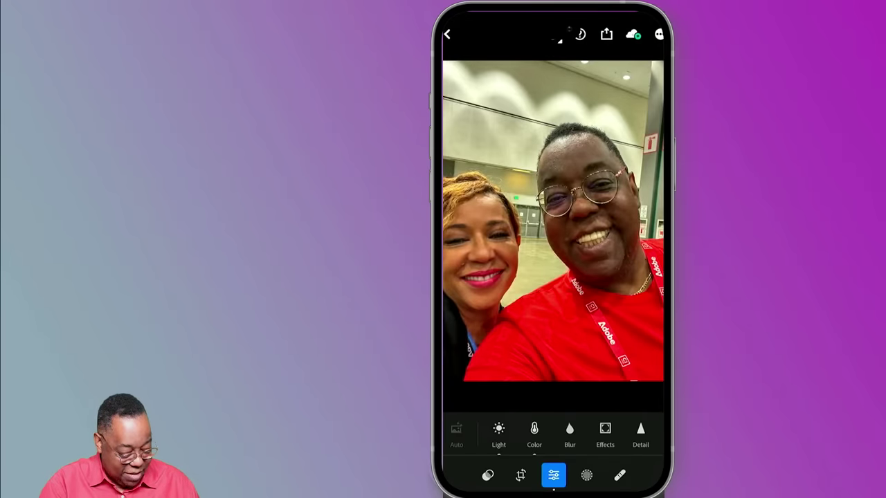
left_click(446, 34)
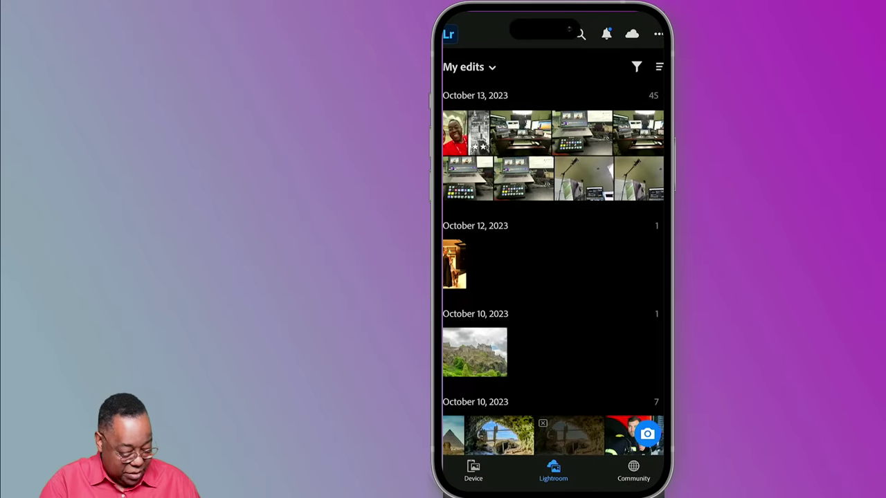
- Navigate My albums through Demo and What's New to the Adobe MAX 2023 - What's New album
left_click(469, 66)
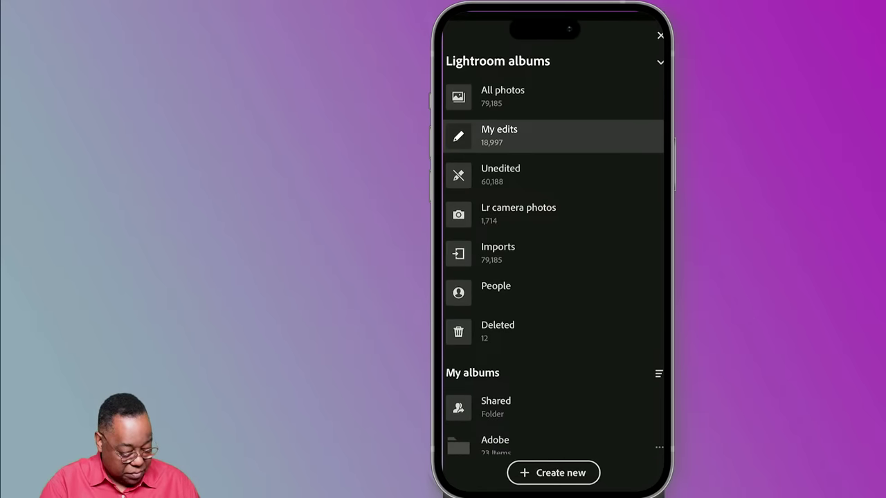
scroll(602, 387, "down", 8)
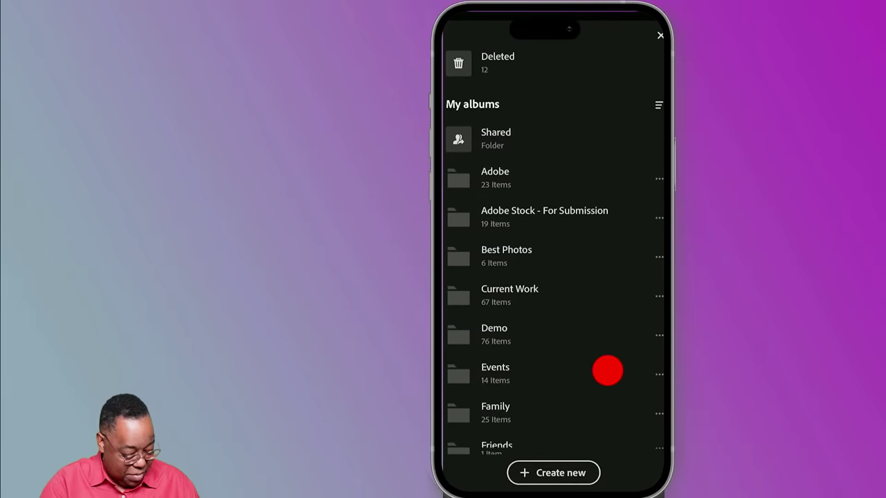
scroll(598, 392, "up", 1)
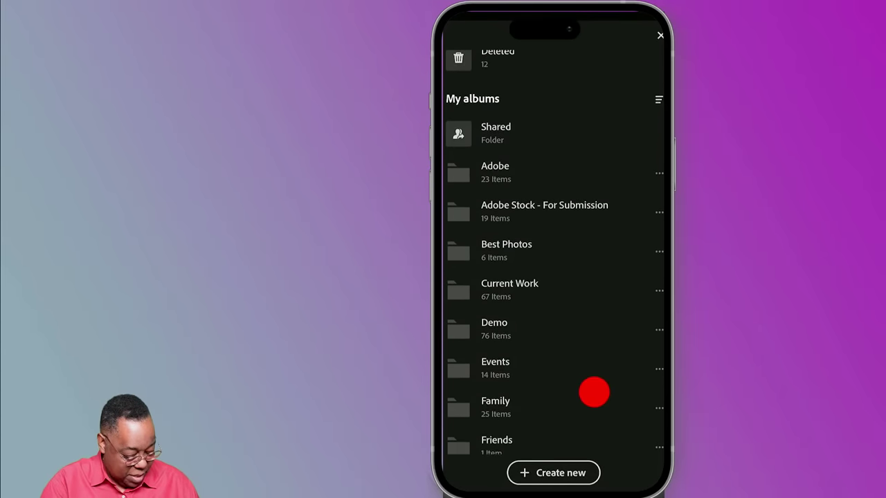
left_click(572, 318)
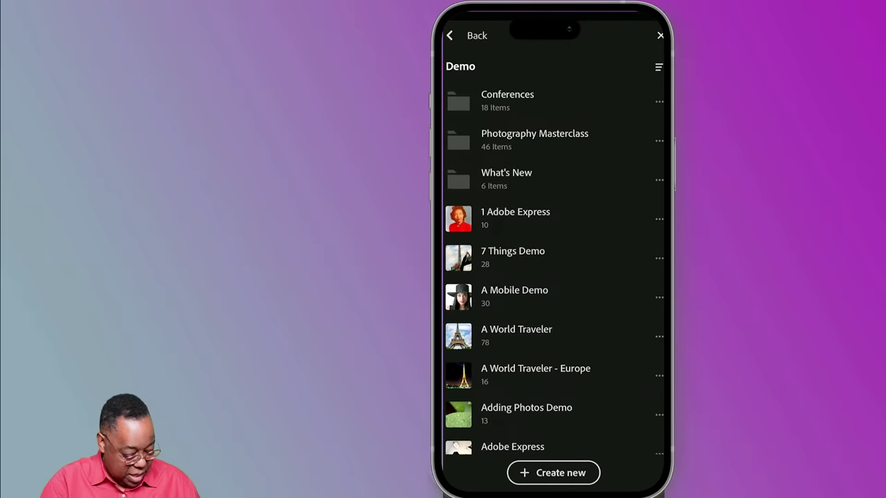
left_click(457, 182)
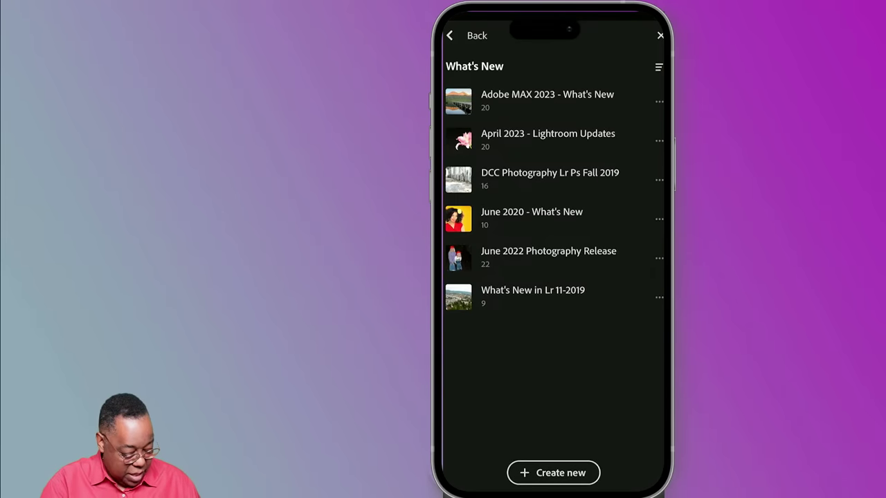
left_click(547, 100)
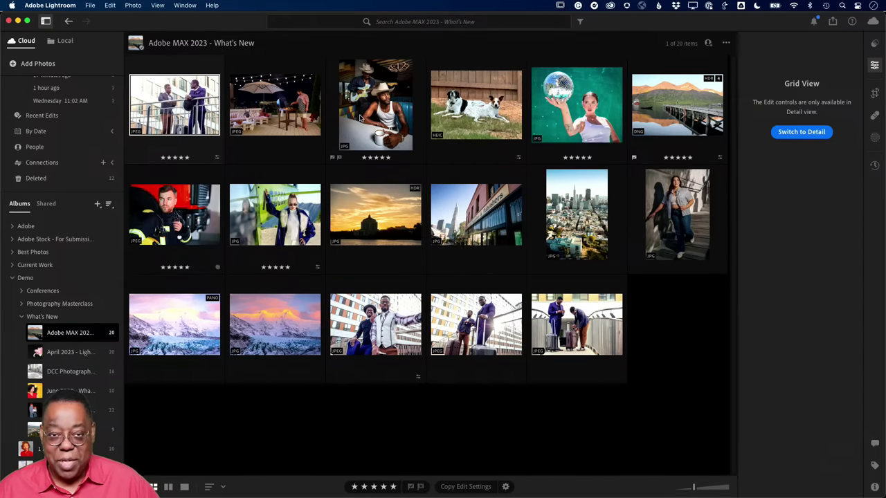
- Open the cowboys-with-guitar photo in Detail view and bring the Edit panel down to Lens Blur
double_click(360, 119)
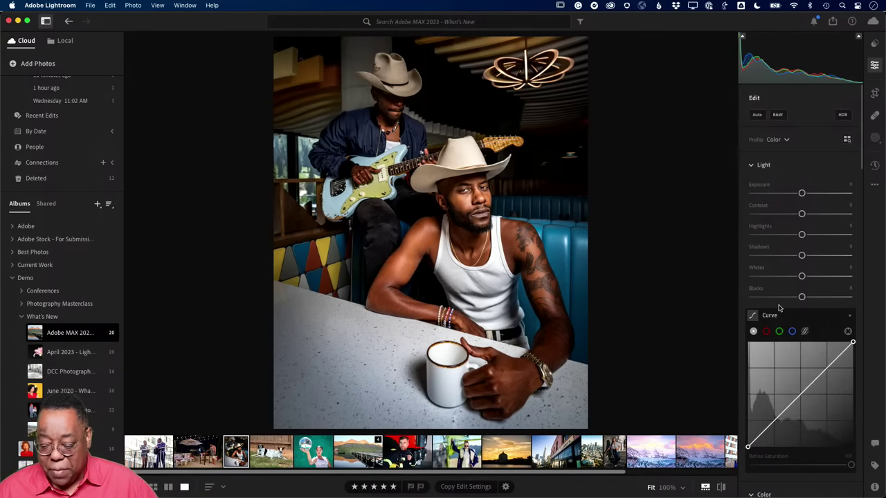
scroll(779, 306, "down", 10)
scroll(779, 306, "down", 15)
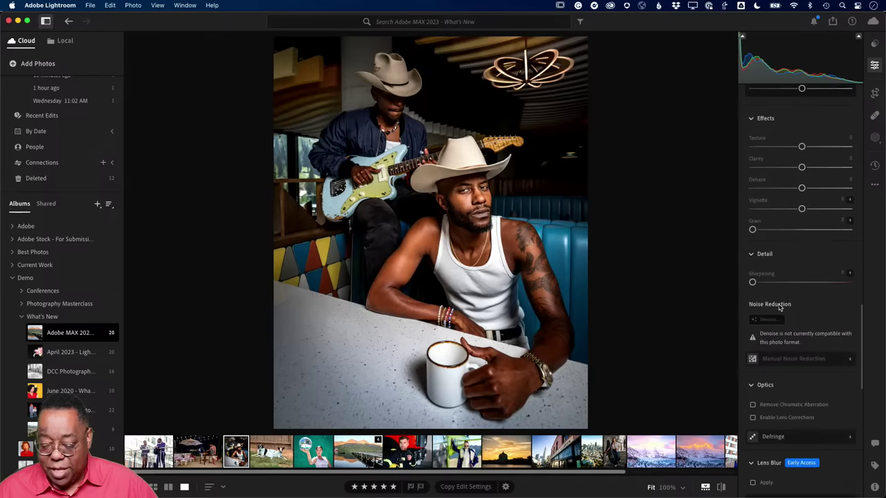
scroll(778, 306, "down", 4)
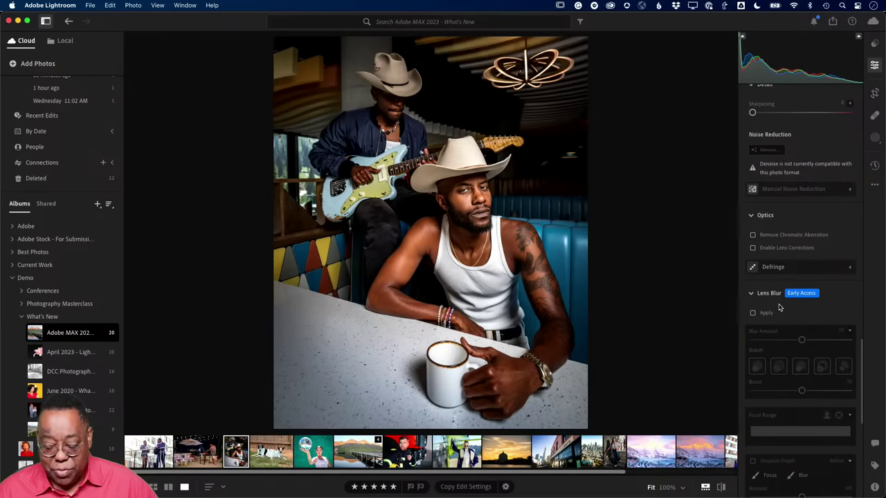
scroll(778, 306, "down", 2)
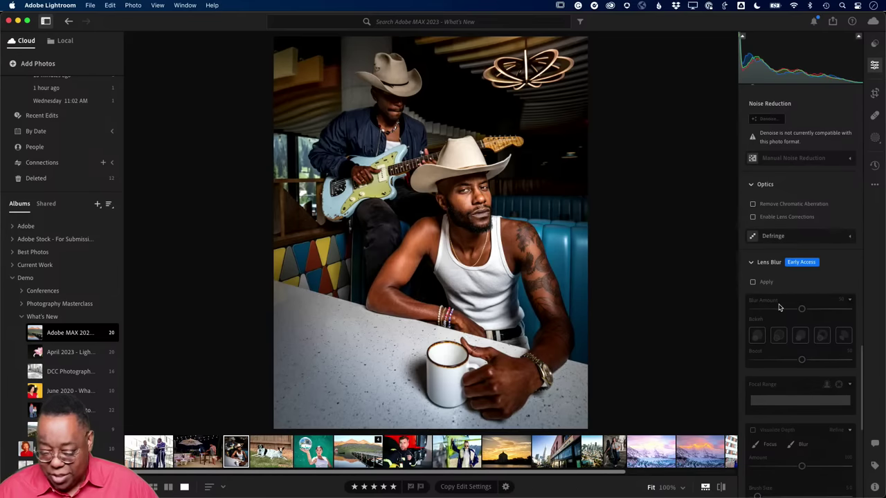
scroll(779, 306, "down", 3)
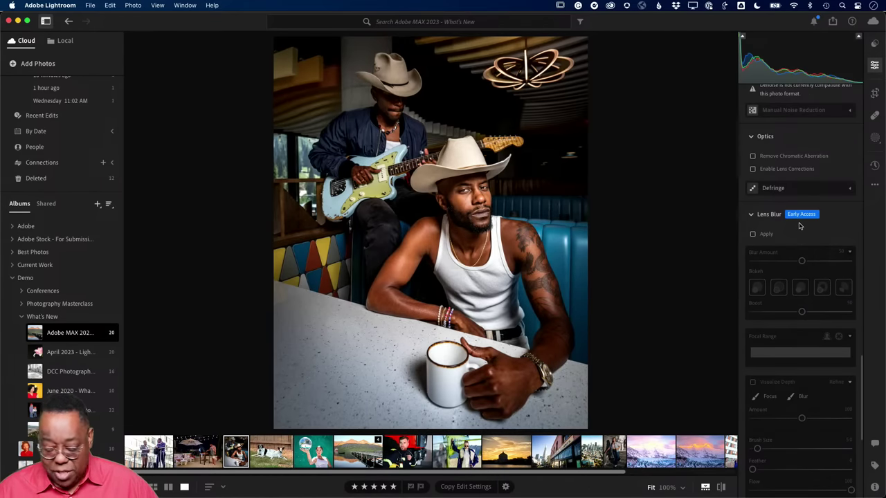
key("alt")
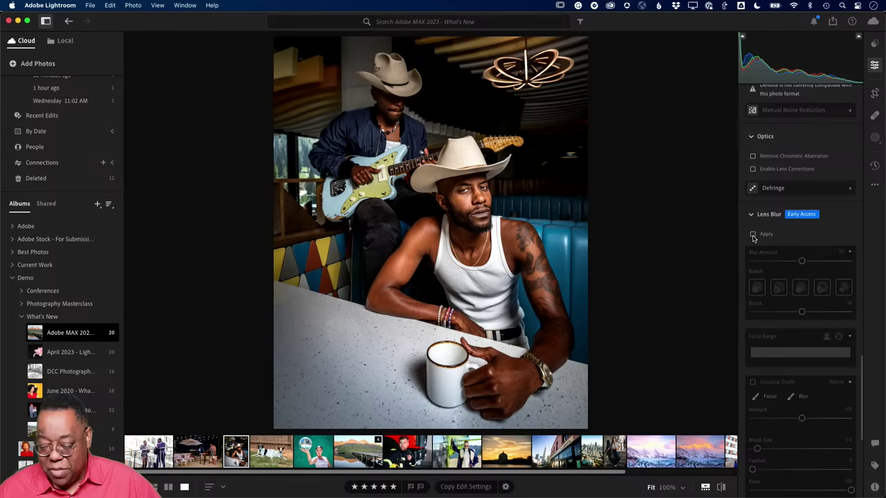
- Apply Lens Blur at amount 50, toggling it off and on zoomed in on the chandelier
left_click(753, 235)
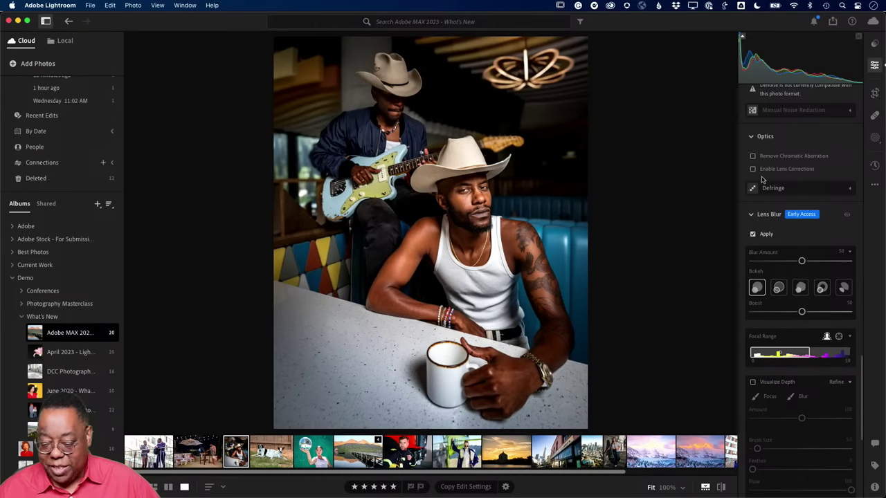
left_click(753, 234)
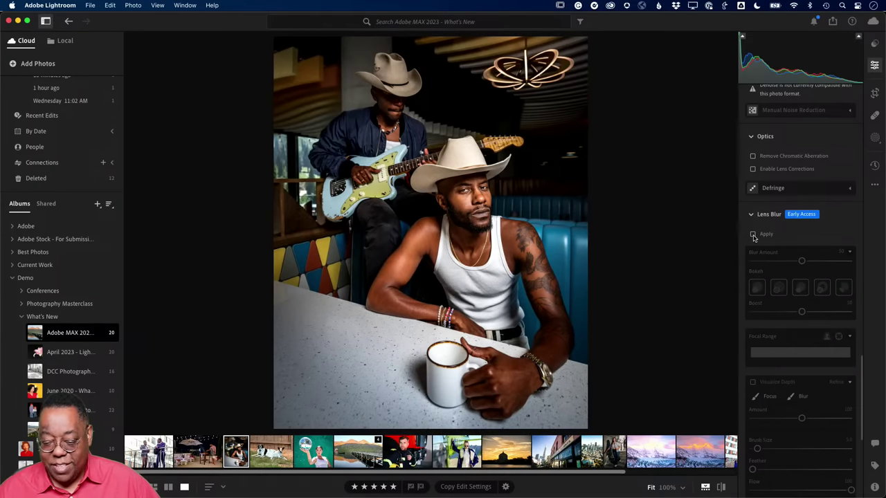
left_click(752, 234)
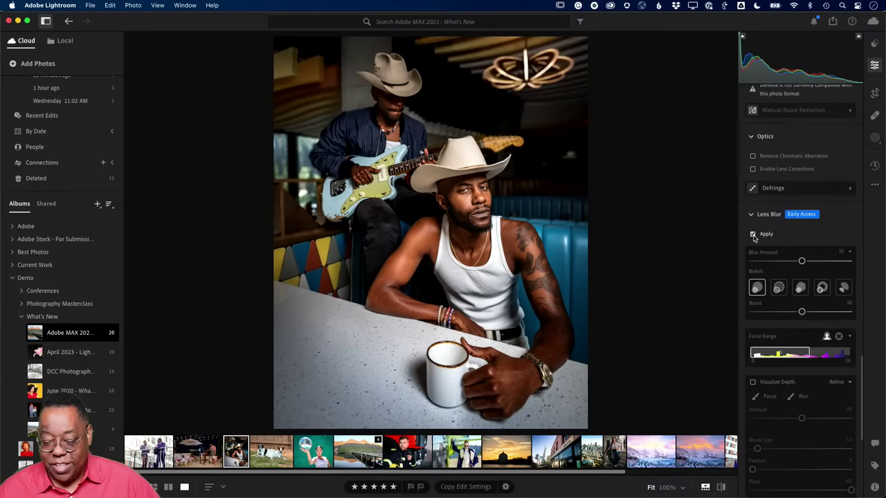
left_click(545, 77)
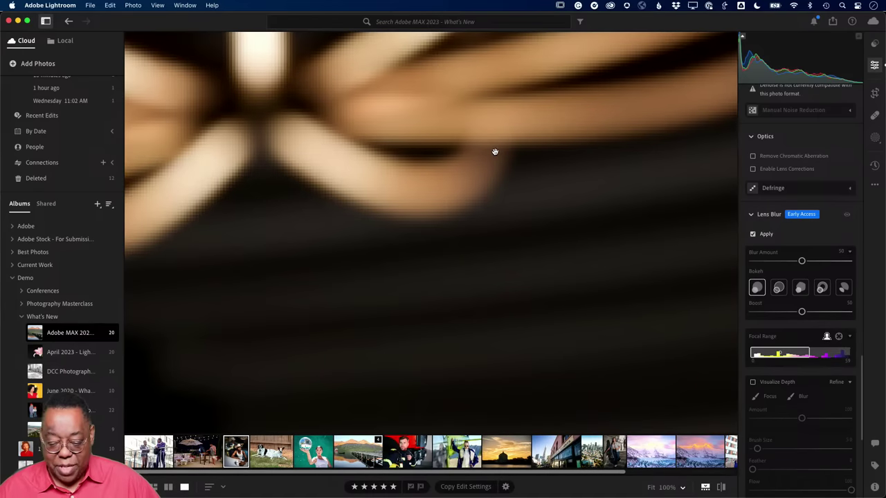
left_click(494, 151)
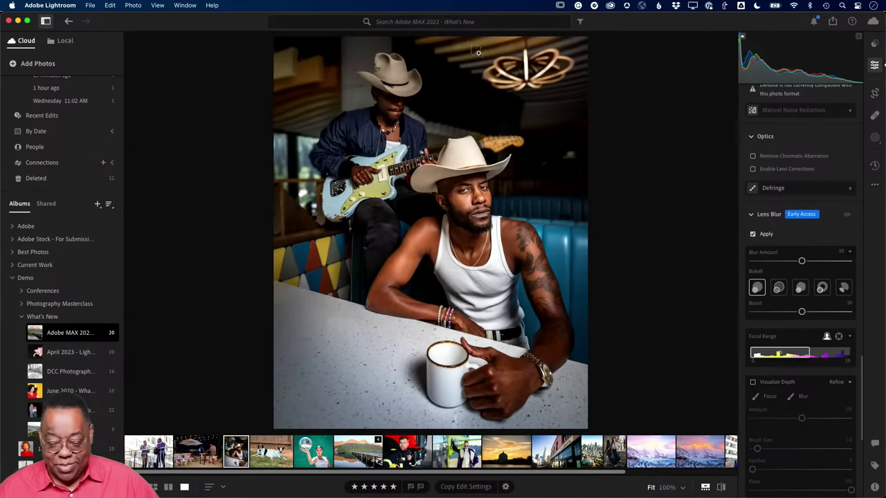
left_click_drag(477, 49, 574, 118)
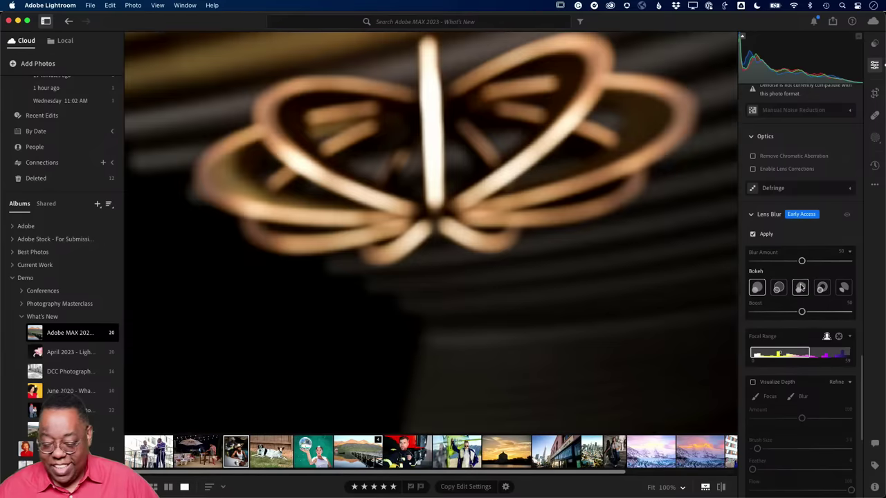
left_click(753, 236)
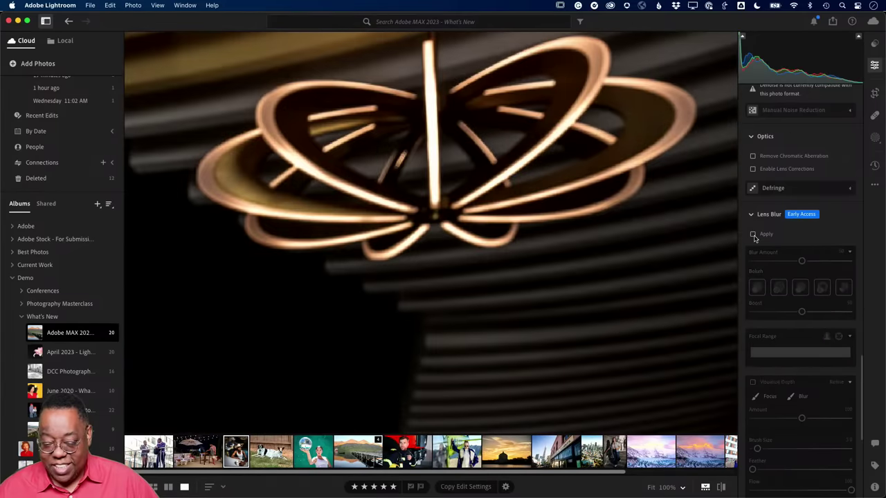
left_click(753, 234)
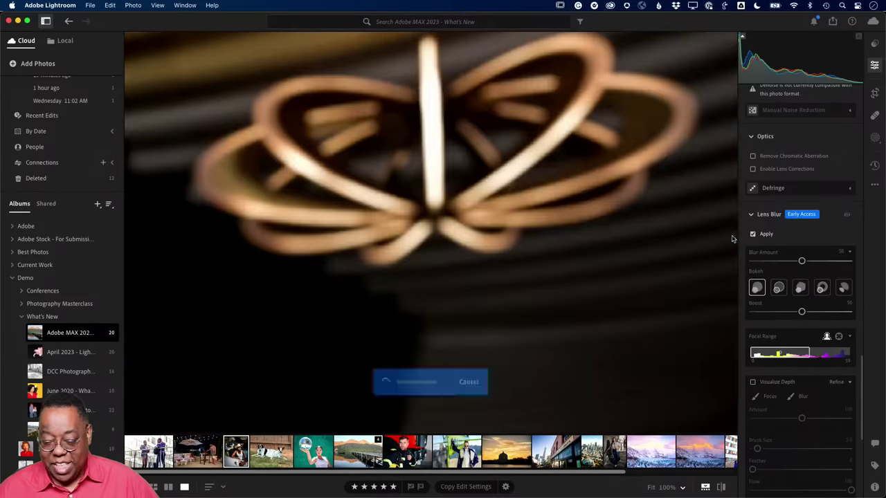
left_click(597, 220)
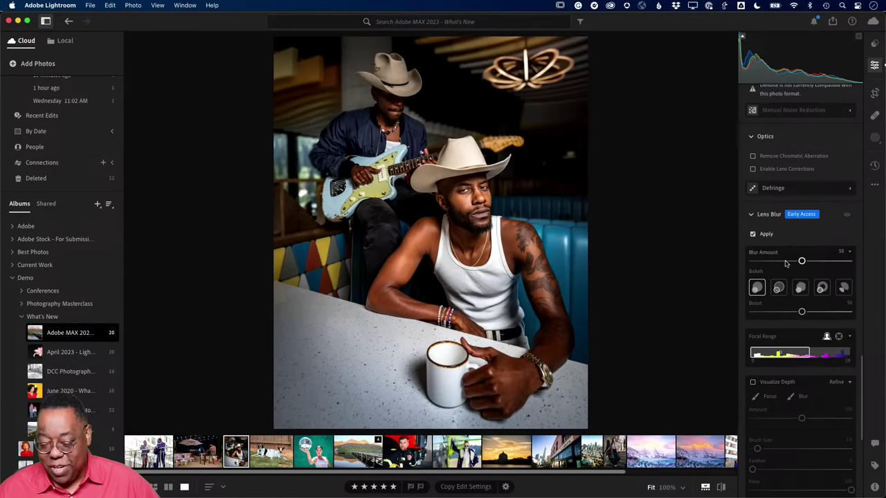
- Push Lens Blur to 100, settle it at 66, and turn on Visualize Depth
left_click_drag(802, 261, 854, 262)
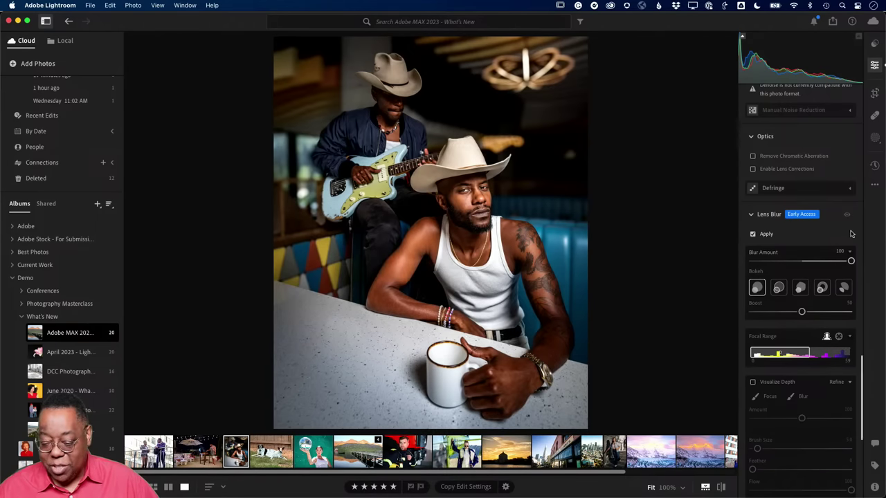
left_click_drag(851, 261, 818, 263)
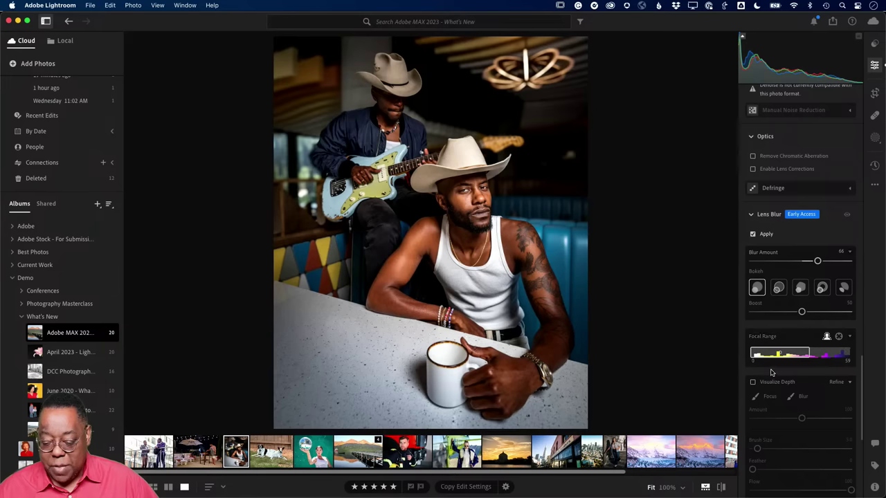
left_click(753, 382)
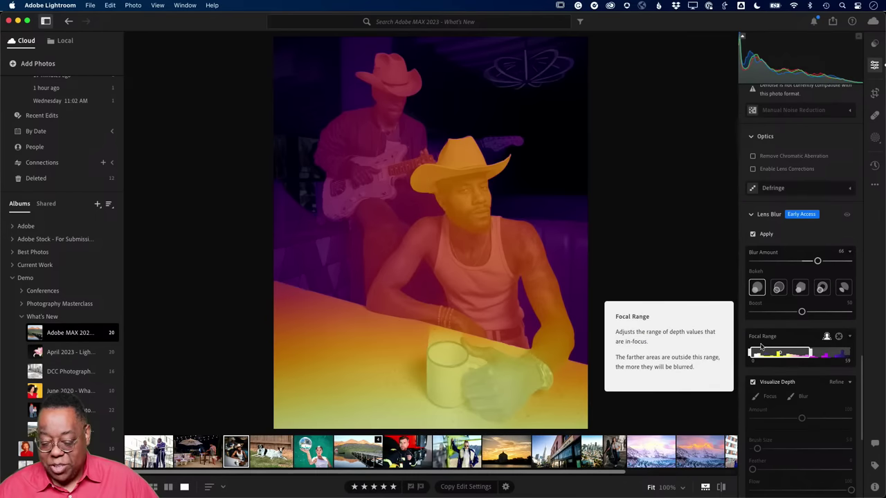
- Turn off the depth map and move the Focal Range to the nearest depths so the seated man stays sharp
left_click_drag(805, 352, 808, 353)
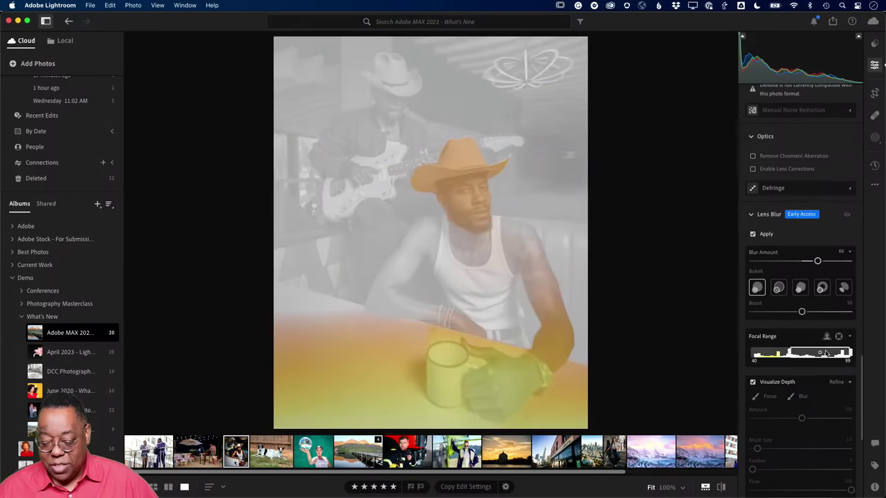
left_click_drag(808, 354, 827, 354)
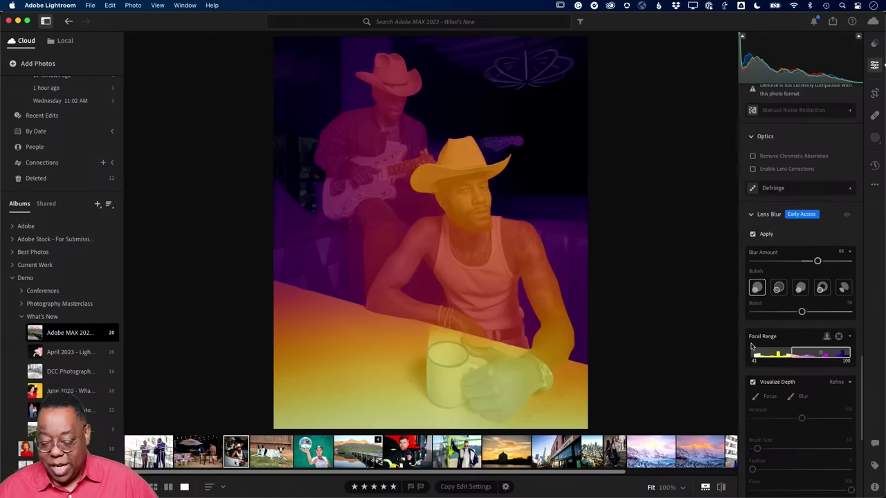
left_click(753, 383)
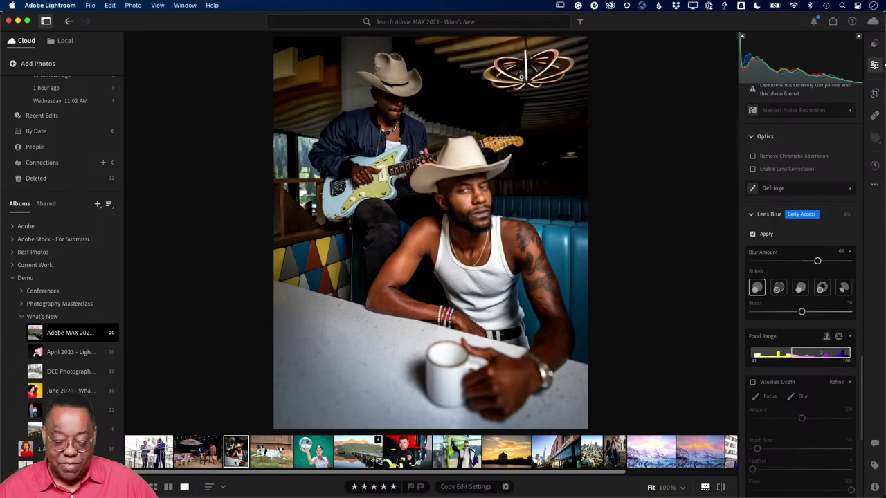
left_click_drag(791, 355, 815, 355)
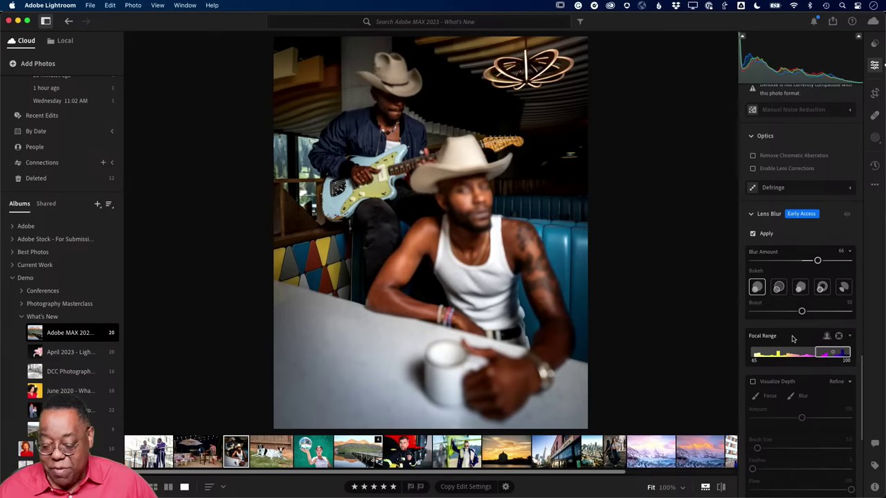
left_click_drag(821, 352, 761, 354)
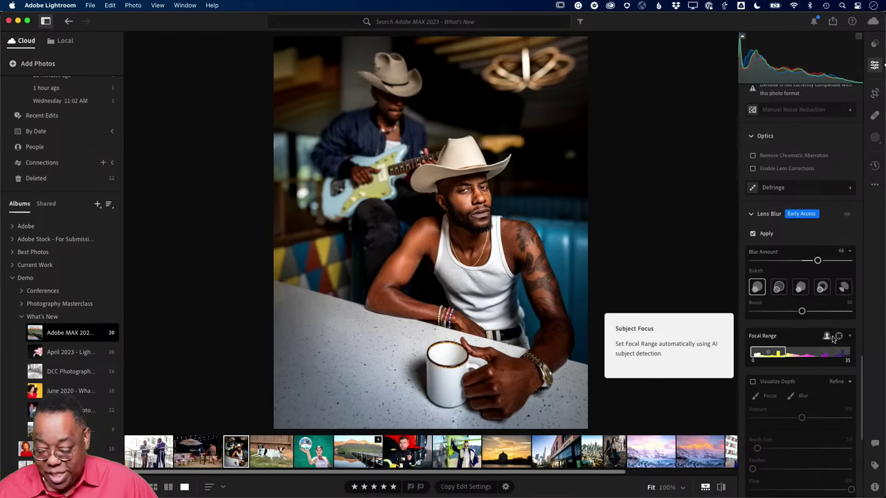
- Use the focus target on the guitarist's face, giving a 41–61 focal range
left_click(838, 337)
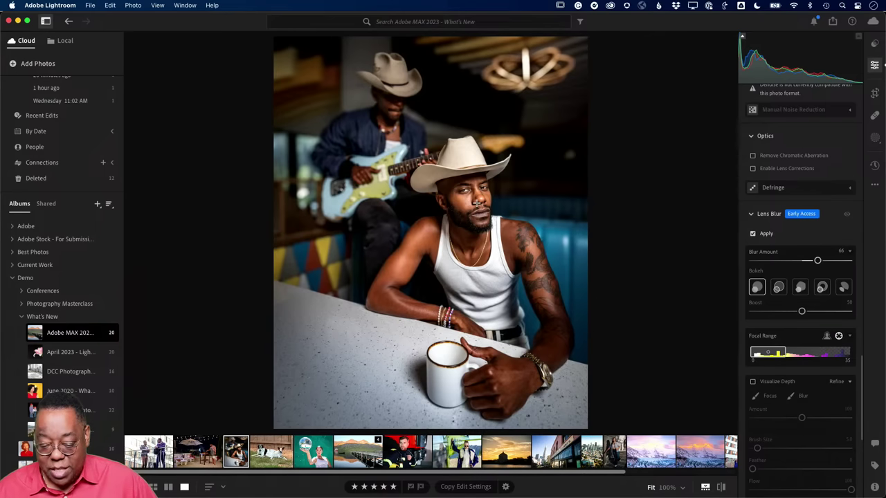
left_click(391, 106)
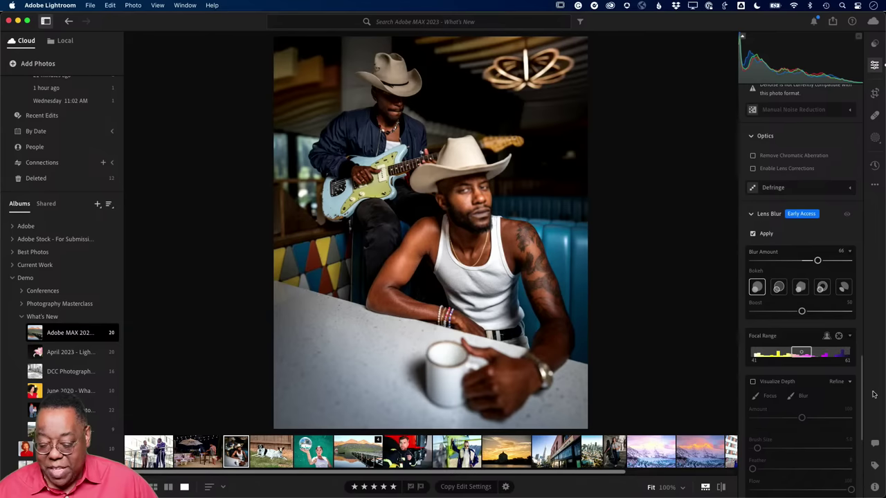
scroll(795, 360, "down", 3)
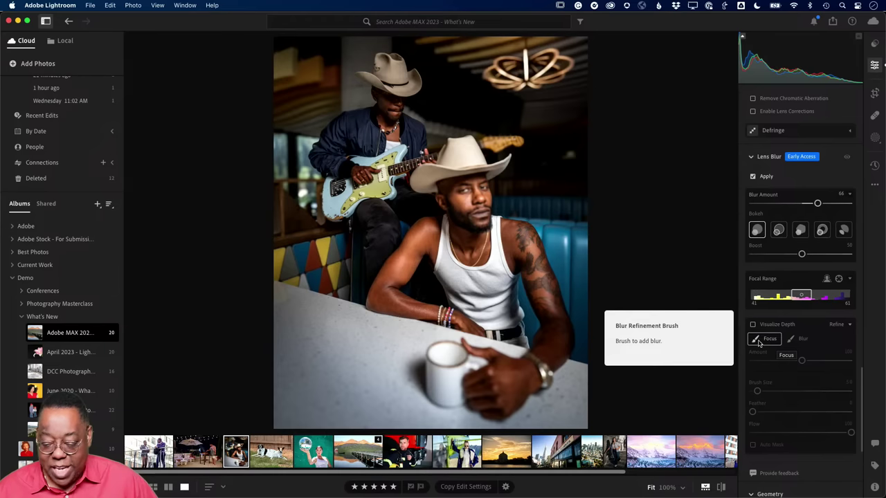
- Paint the hand and mug back into focus with the Focus brush, then open the two-dogs photo
left_click(757, 340)
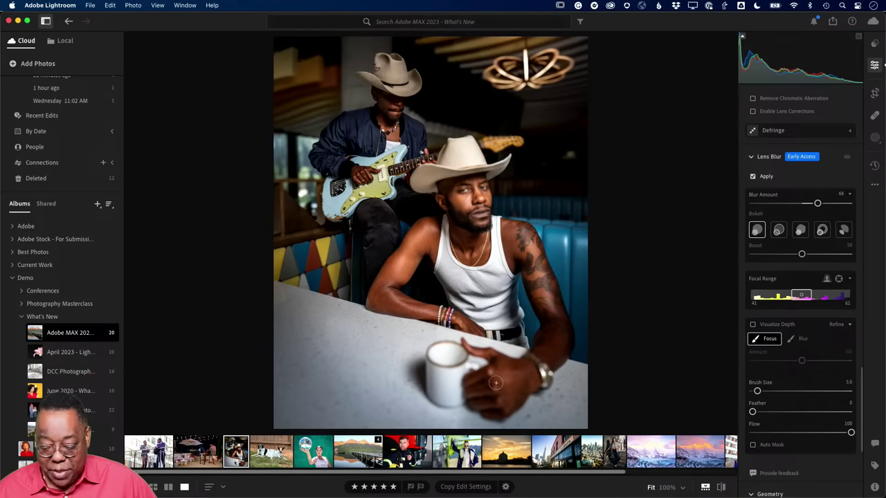
mouse_move(518, 380)
left_mouse_down()
mouse_move(486, 379)
mouse_move(476, 390)
mouse_move(489, 369)
mouse_move(469, 382)
mouse_move(514, 407)
mouse_move(524, 404)
mouse_move(524, 368)
mouse_move(554, 371)
mouse_move(542, 387)
mouse_move(537, 375)
mouse_move(460, 355)
mouse_move(451, 380)
mouse_move(447, 354)
mouse_move(446, 385)
mouse_move(485, 391)
mouse_move(477, 404)
mouse_move(460, 400)
mouse_move(472, 406)
mouse_move(457, 412)
mouse_move(499, 416)
mouse_move(474, 398)
mouse_move(473, 385)
mouse_move(530, 380)
left_mouse_up()
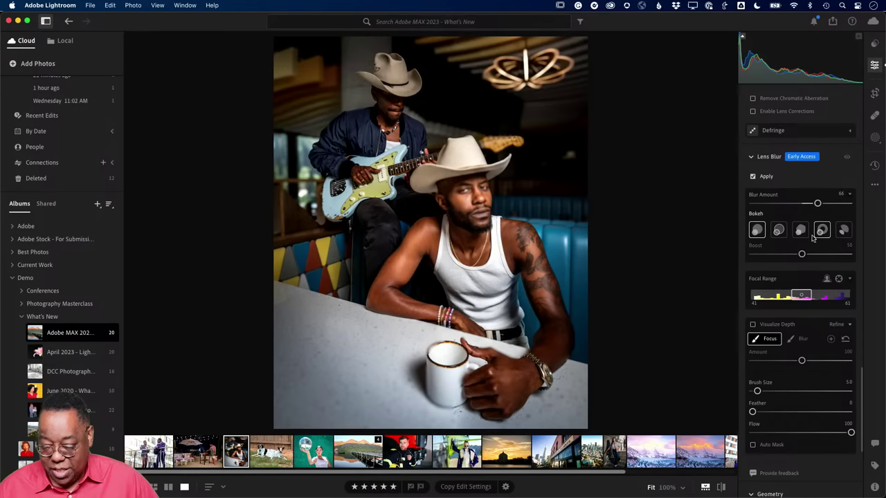
left_click(270, 457)
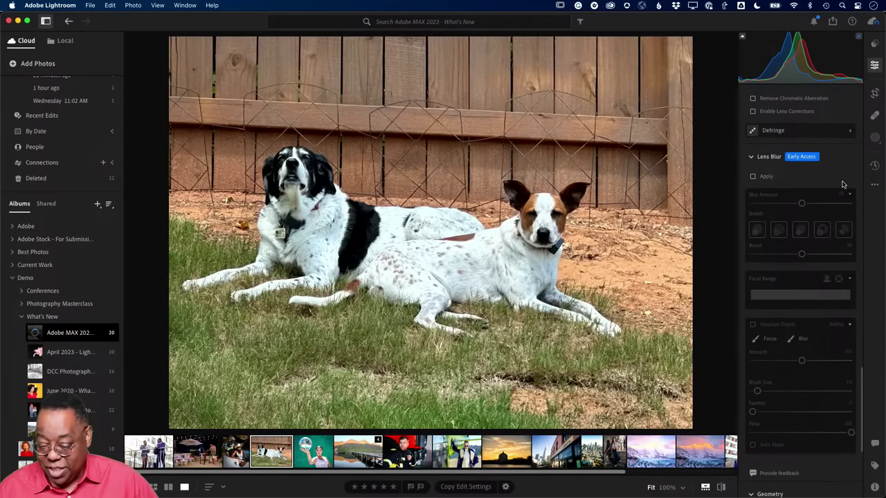
- Apply Lens Blur to the dog photo at amount 100 with the focal range at 56–76
scroll(842, 177, "down", 1)
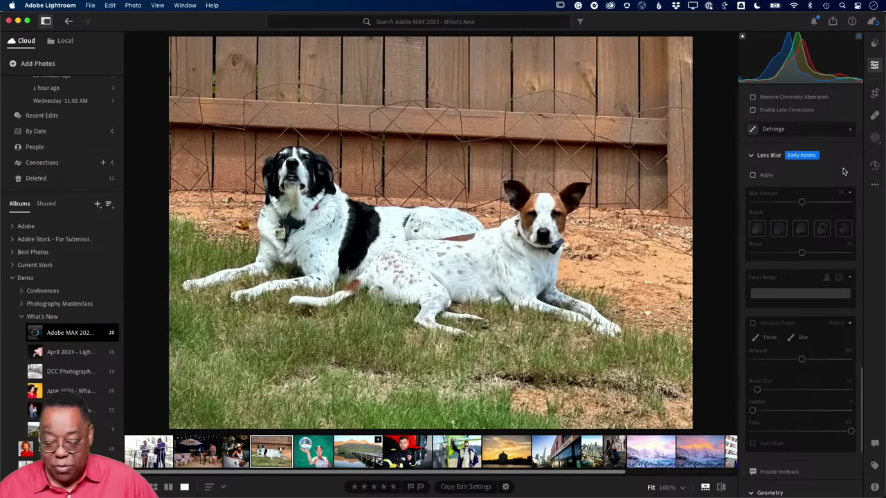
scroll(842, 171, "down", 1)
scroll(842, 171, "up", 1)
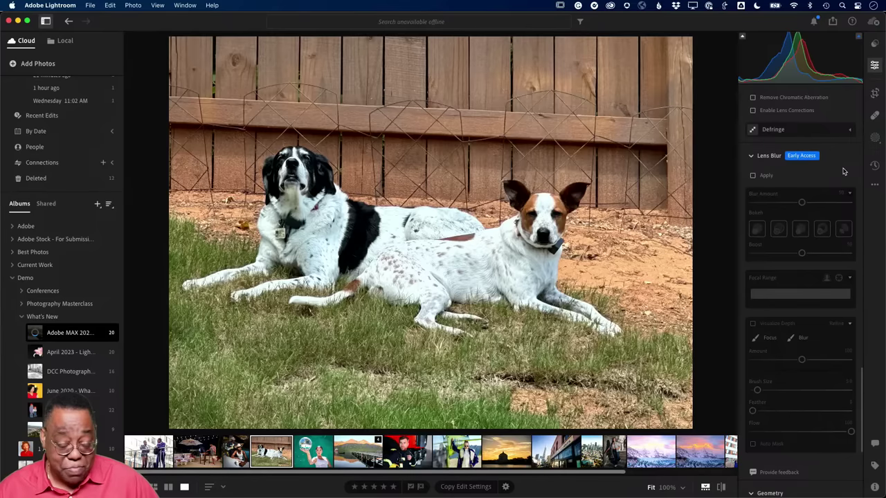
scroll(843, 171, "up", 1)
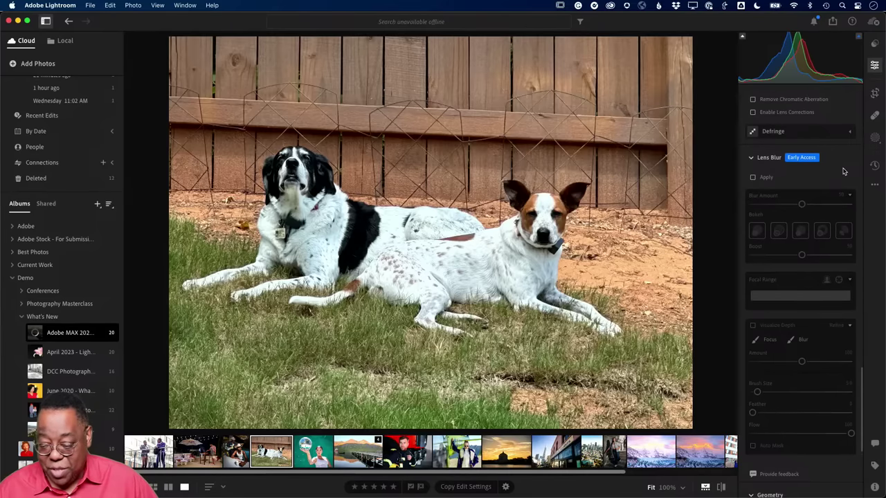
left_click(752, 179)
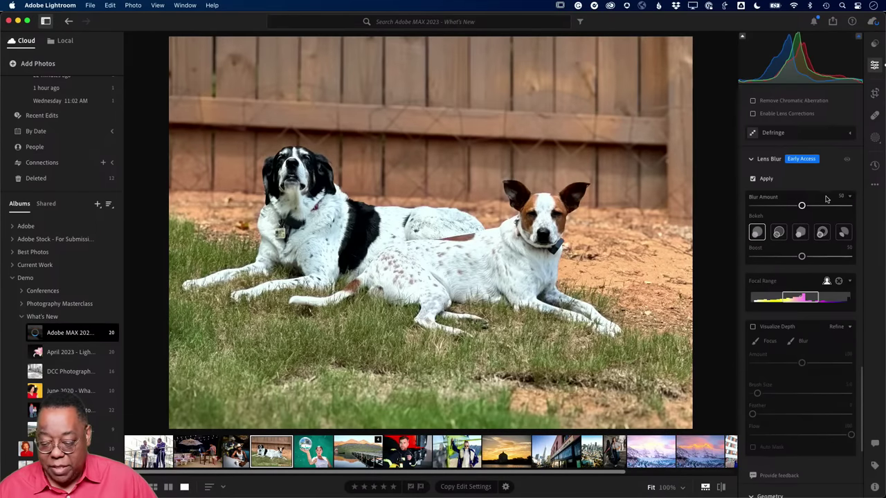
left_click_drag(802, 206, 853, 207)
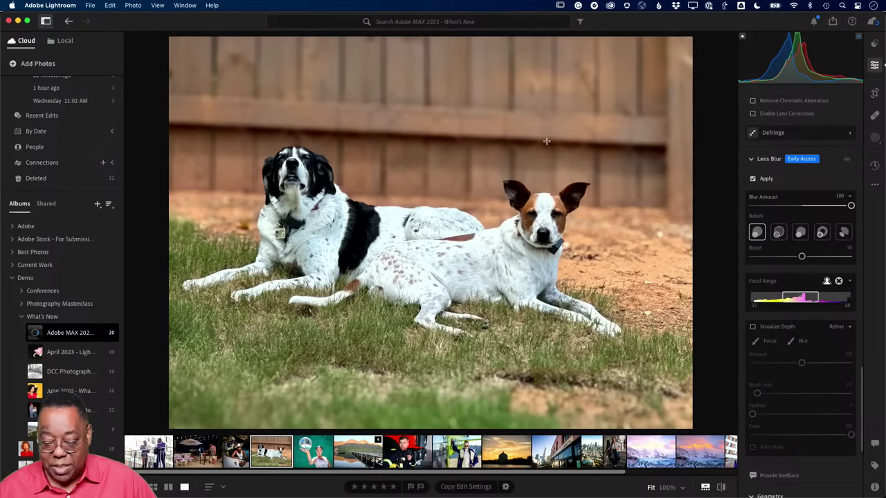
left_click(513, 121)
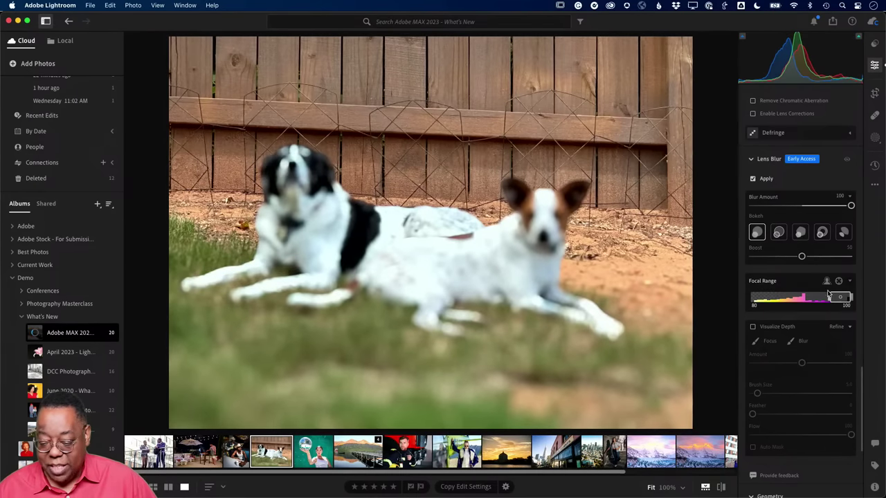
left_click_drag(830, 298, 779, 298)
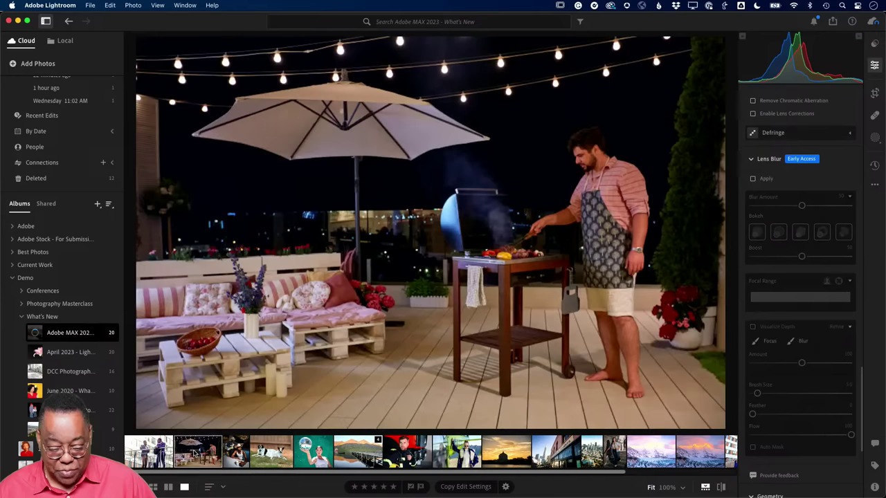
- Open the night patio photo, enable Lens Blur at amount 50, and zoom in on the string lights
left_click(194, 454)
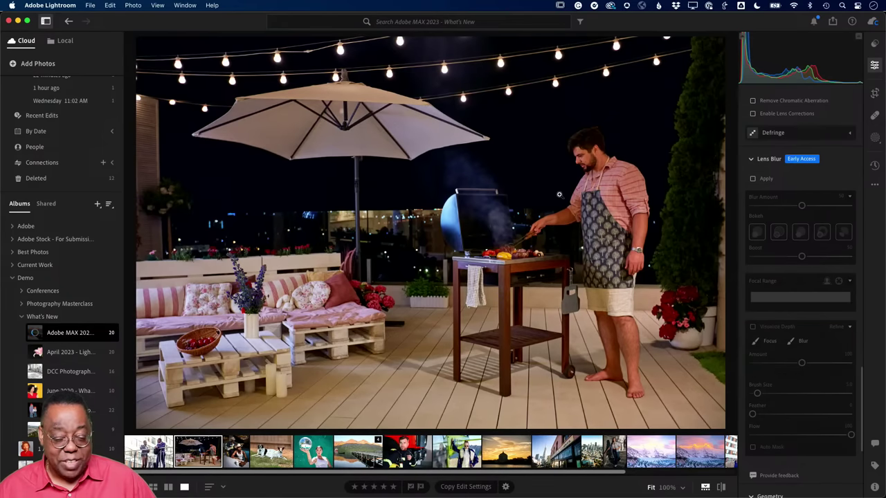
left_click(753, 179)
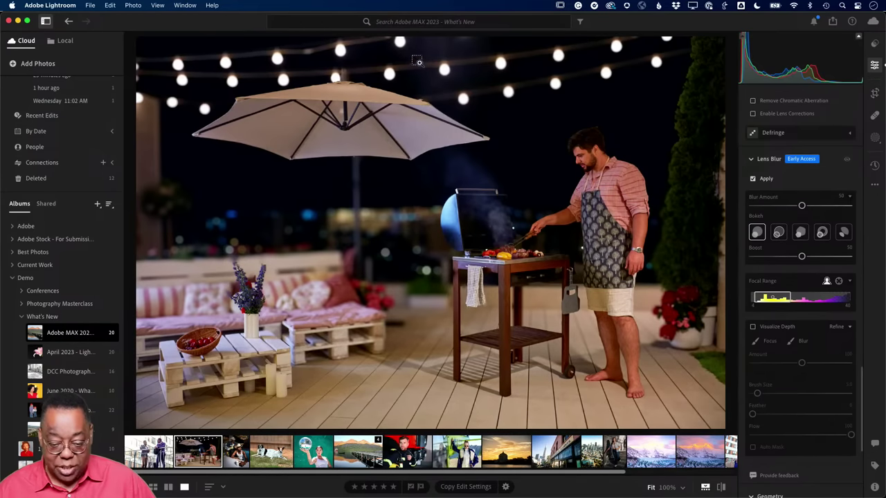
left_click_drag(390, 40, 683, 139)
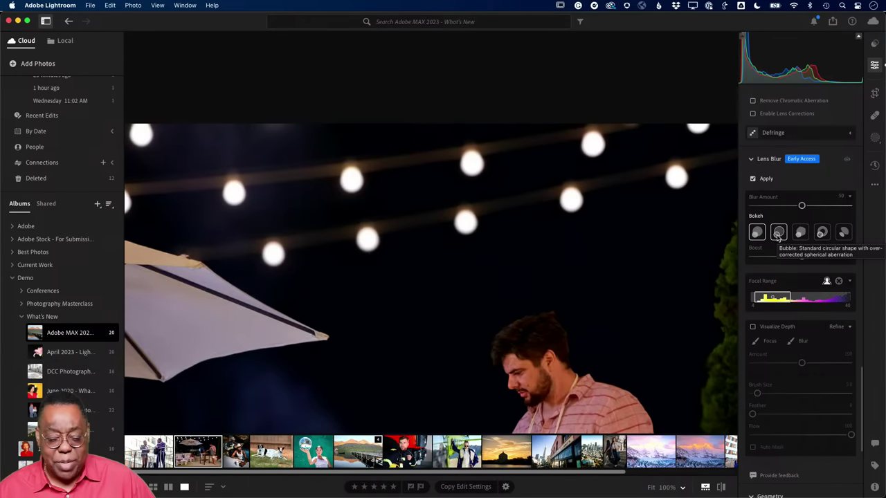
- Try several bokeh shapes on the string lights and raise Blur Amount to 100
left_click(777, 234)
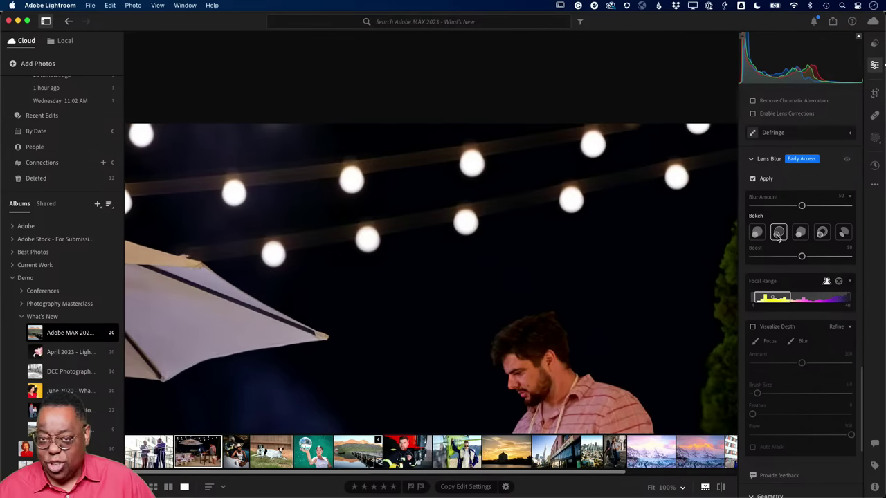
left_click(800, 233)
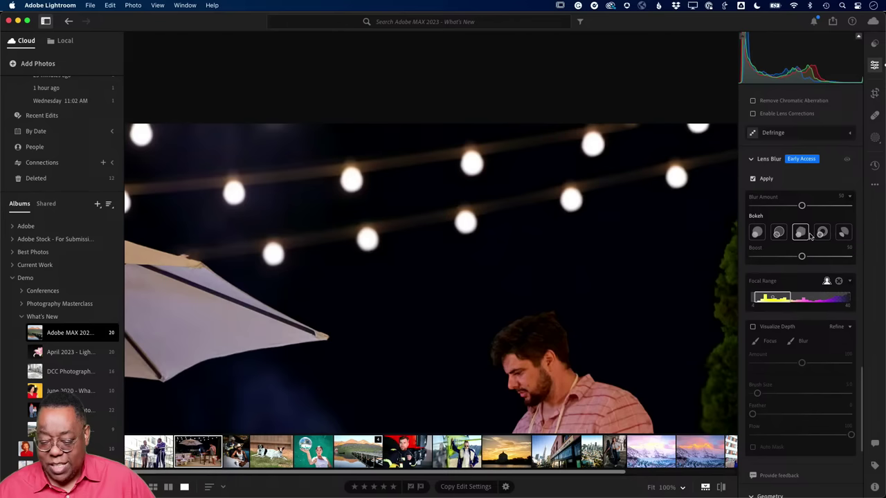
left_click(821, 234)
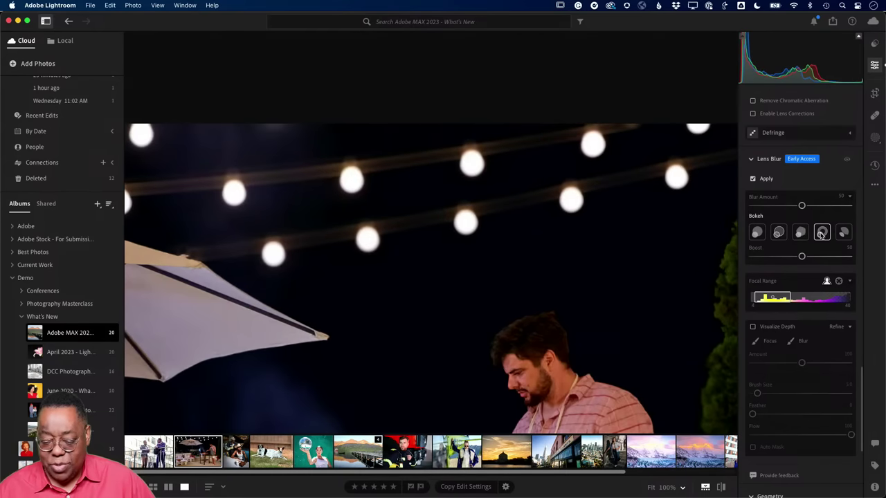
left_click(843, 233)
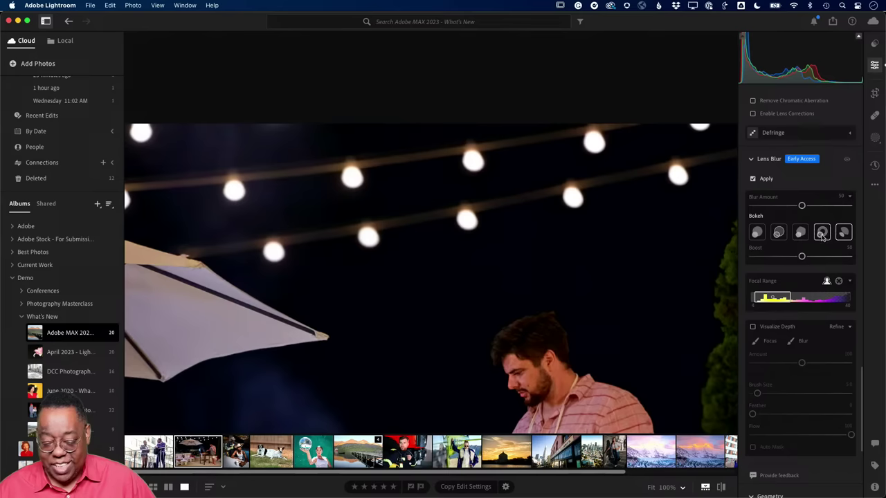
left_click(821, 233)
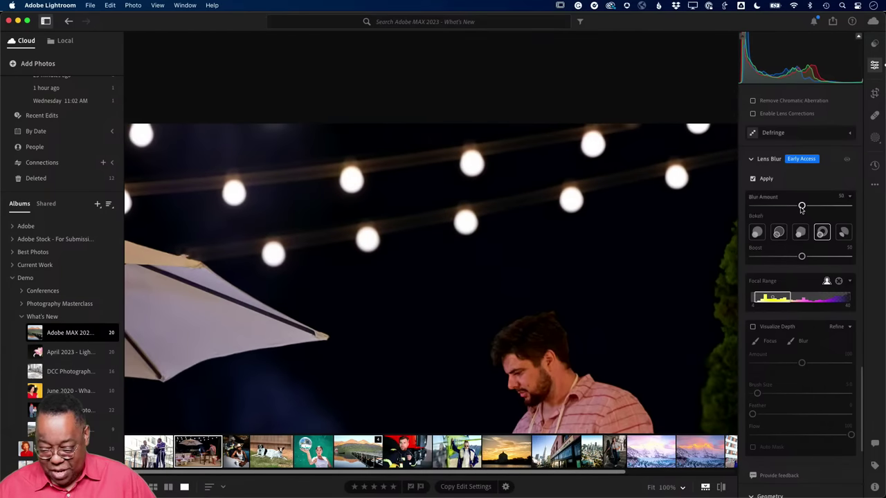
left_click_drag(802, 205, 852, 206)
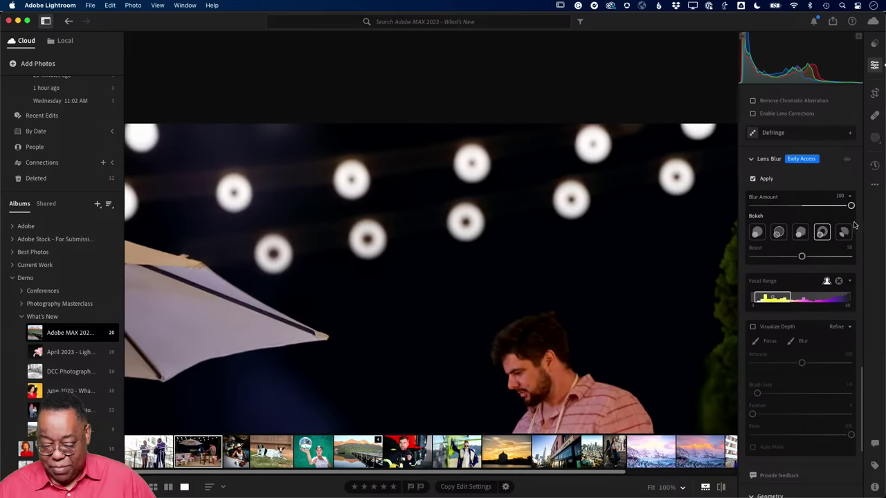
- Compare the bokeh shapes again, settle on Cat Eye, and fit the photo in view
mouse_move(779, 334)
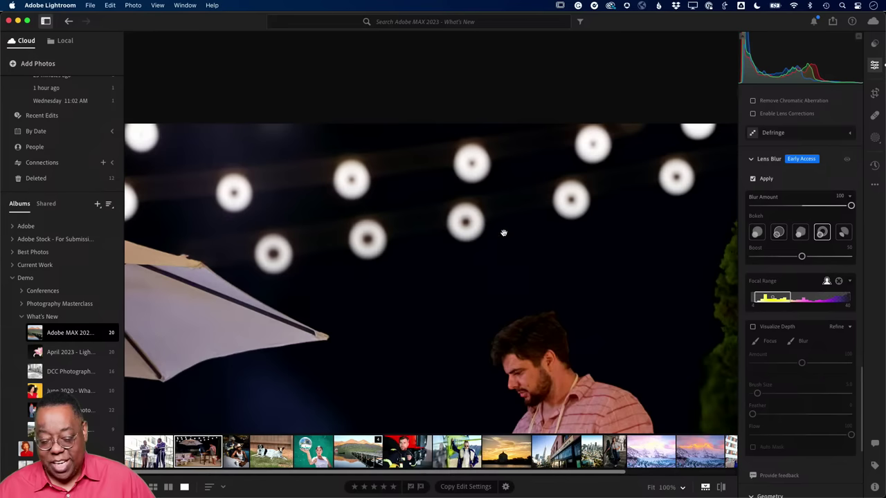
left_click(757, 232)
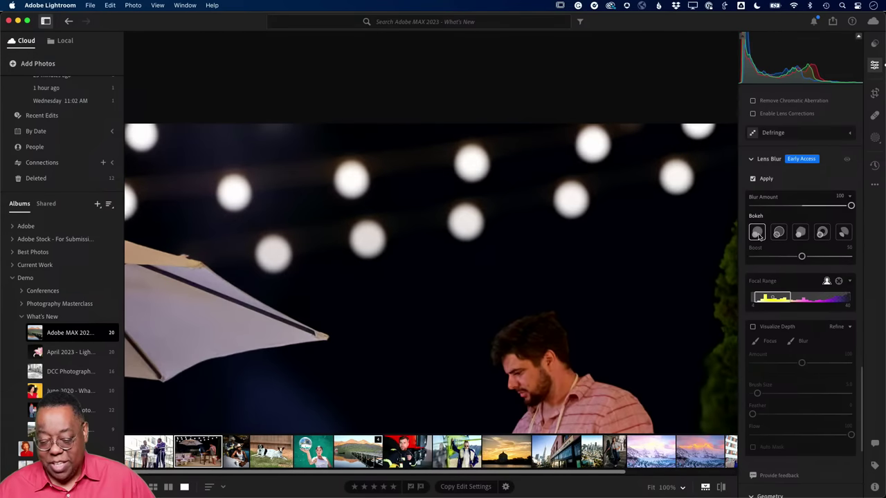
left_click(779, 232)
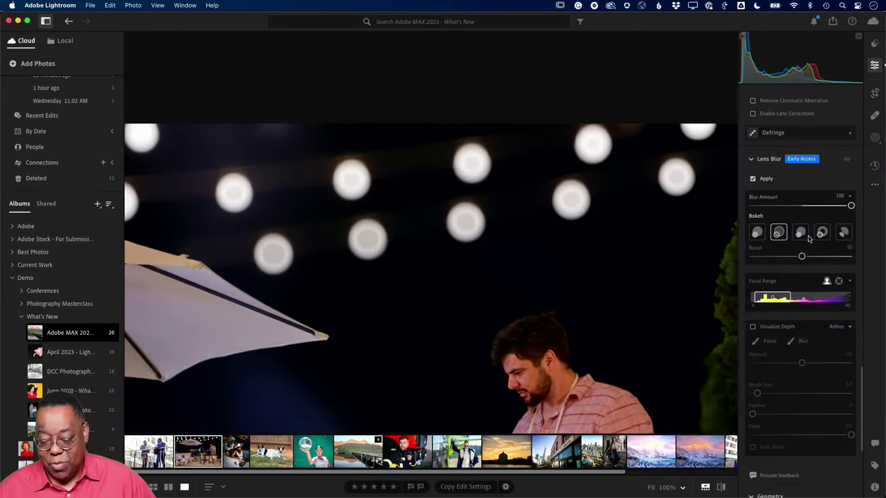
left_click(805, 236)
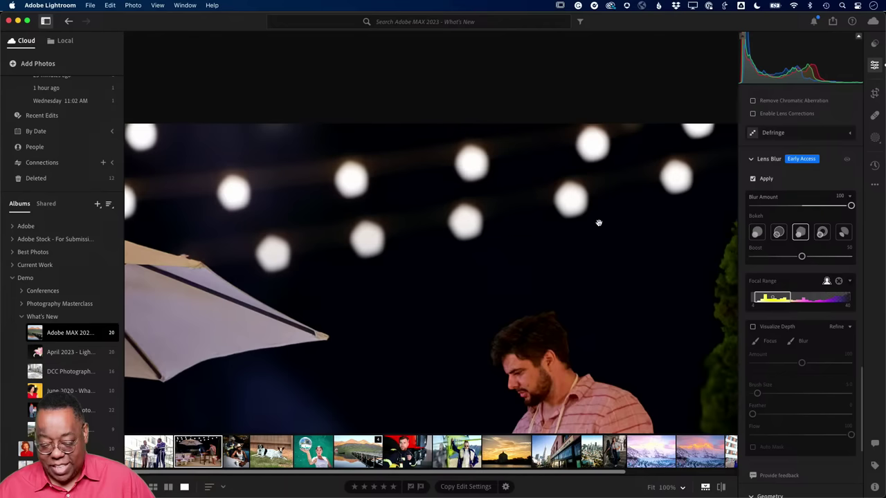
left_click(818, 234)
left_click(844, 233)
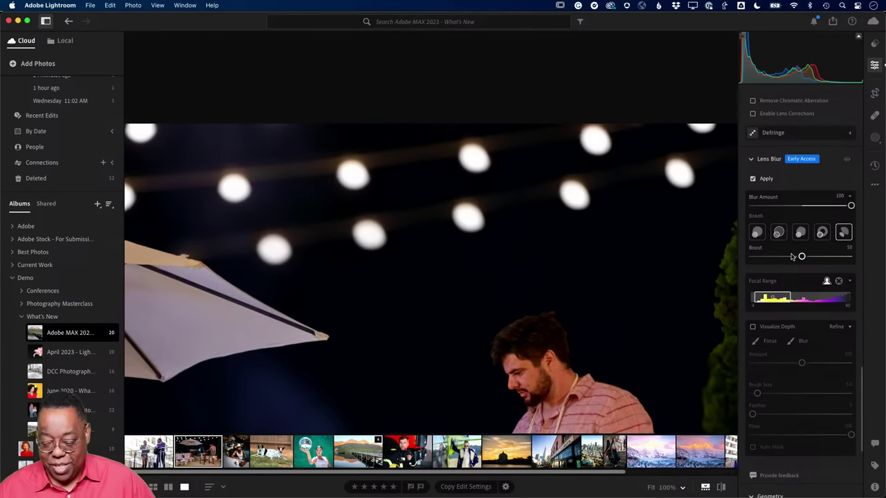
left_click(496, 277)
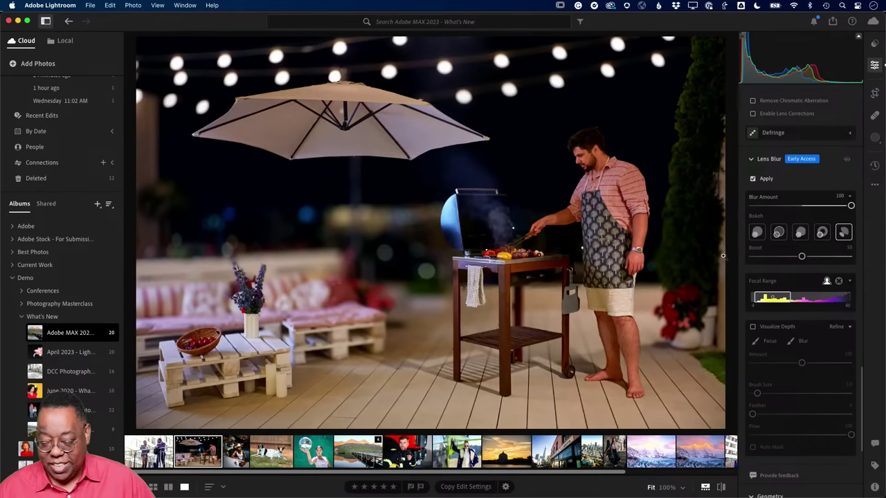
- Lower the patio photo's Blur Amount to 58 and open the disco-ball portrait
left_click_drag(850, 206, 810, 218)
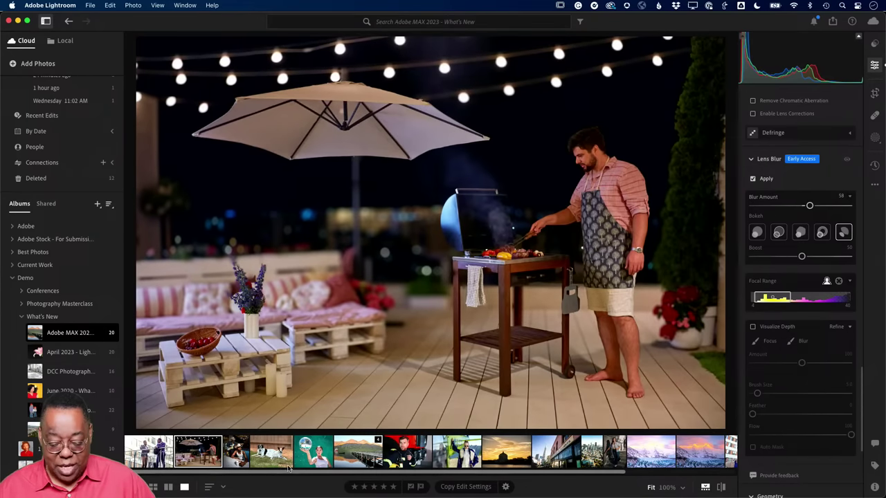
left_click(315, 450)
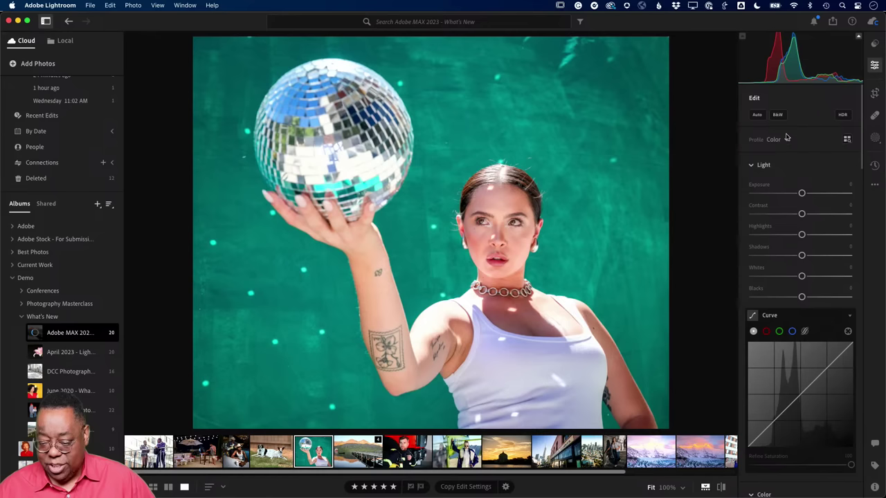
- Apply Lens Blur to the disco-ball portrait with Blur Amount near 100
scroll(799, 245, "down", 5)
scroll(800, 245, "down", 12)
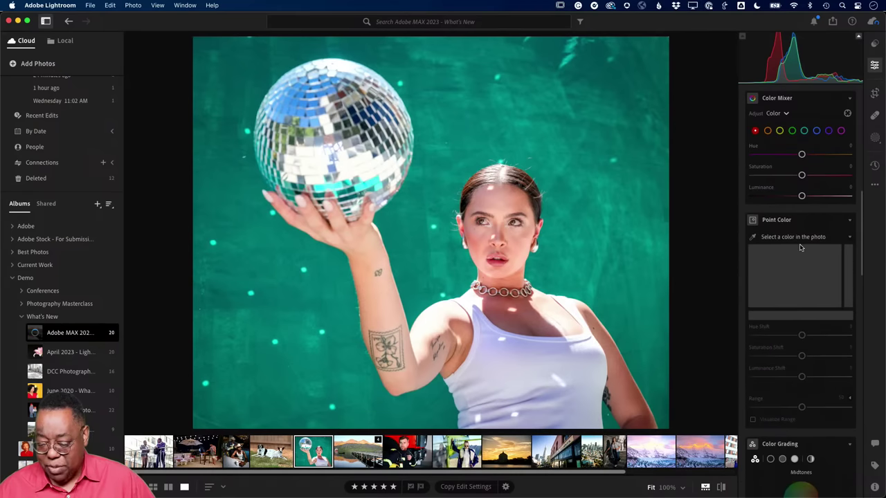
scroll(800, 248, "down", 8)
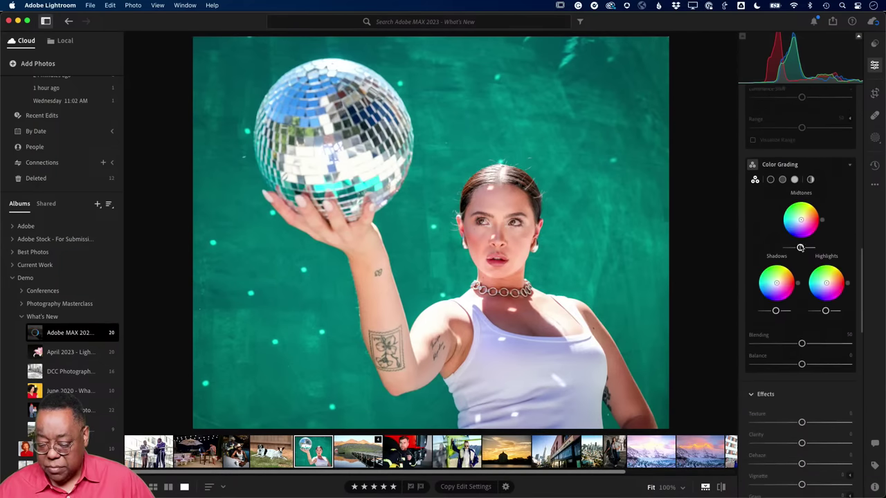
scroll(800, 249, "down", 8)
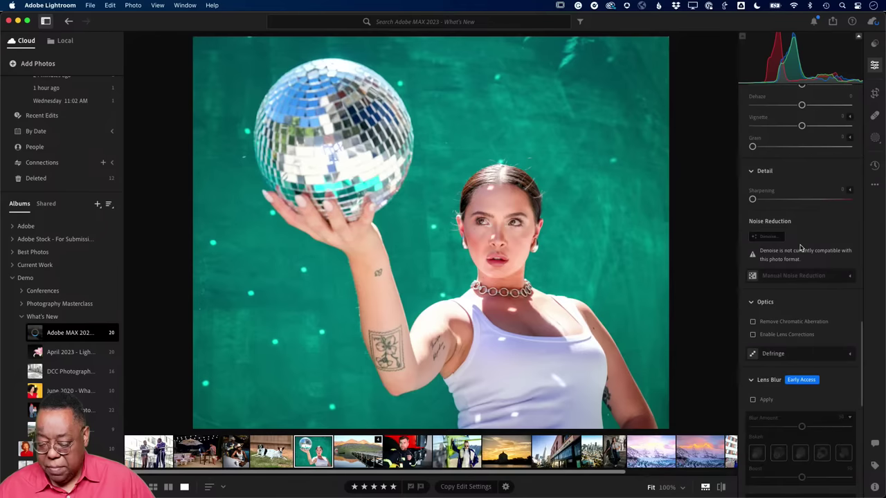
left_click(753, 397)
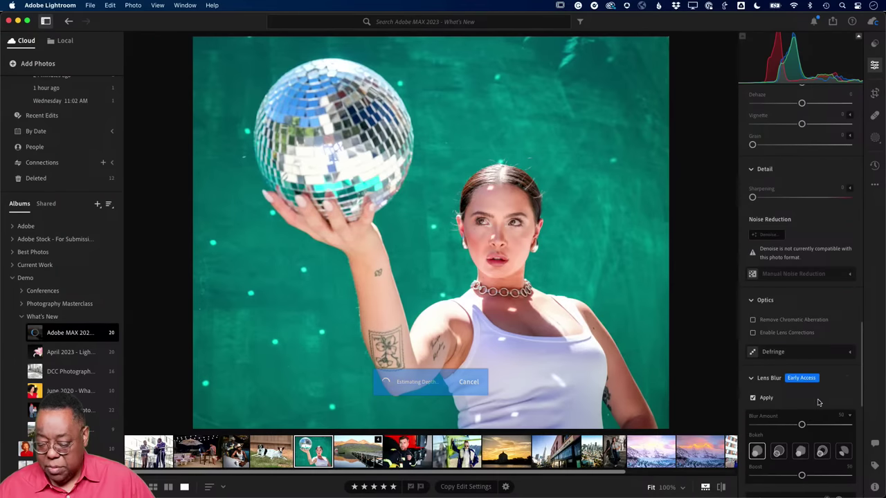
scroll(827, 401, "down", 4)
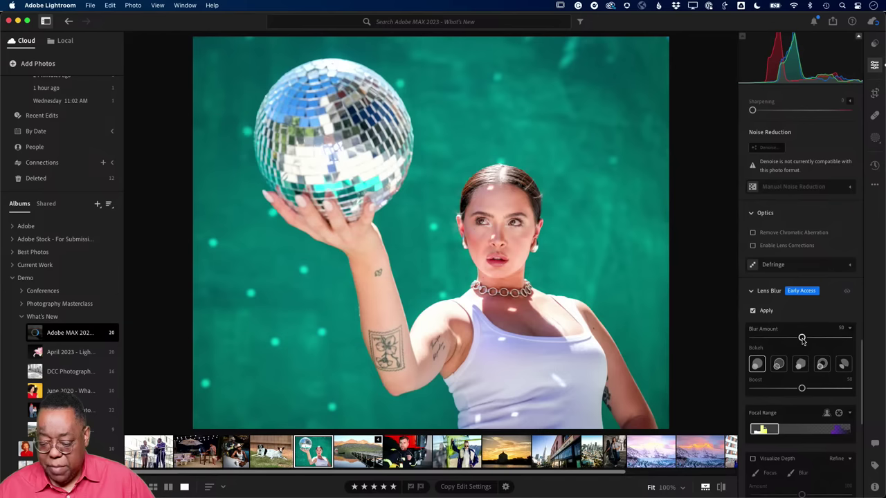
left_click_drag(801, 337, 865, 338)
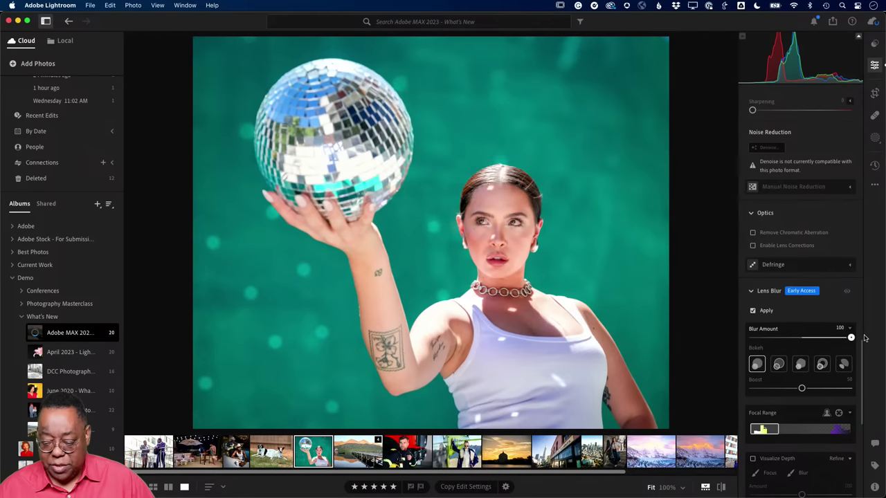
- Try ring and disc bokeh, return to the first shape, and switch to Grid view
left_click(823, 366)
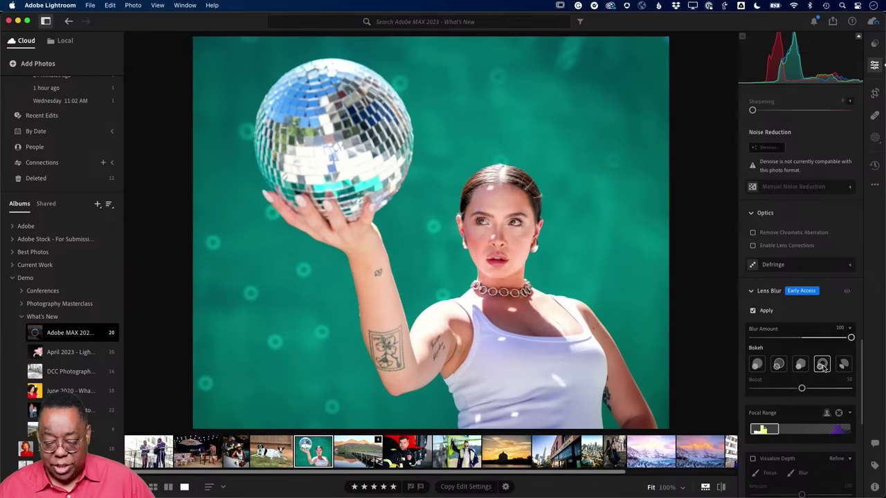
left_click(778, 367)
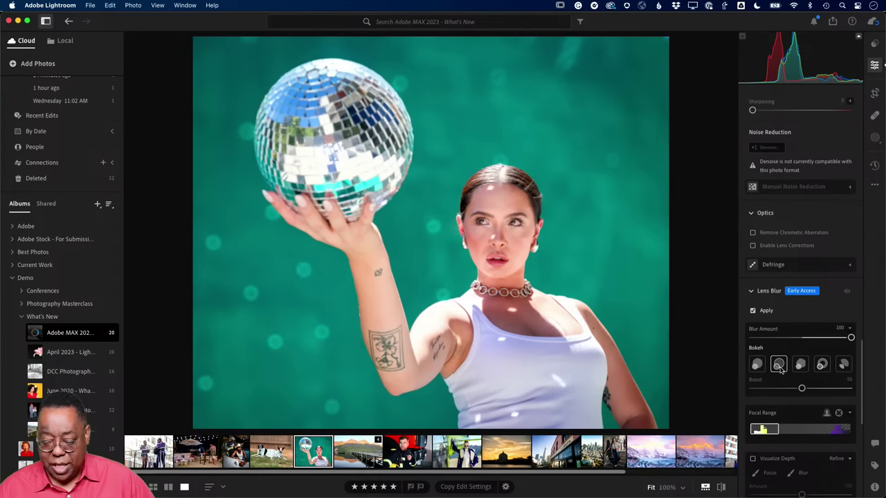
left_click(757, 365)
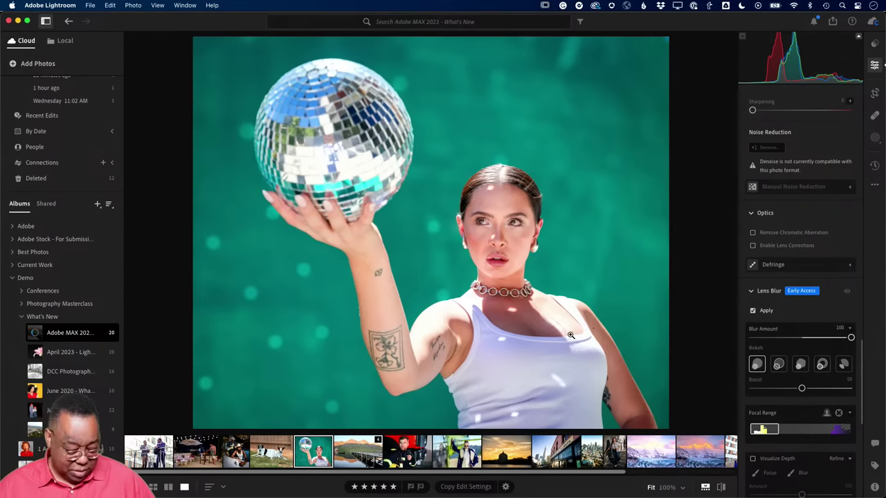
key("g")
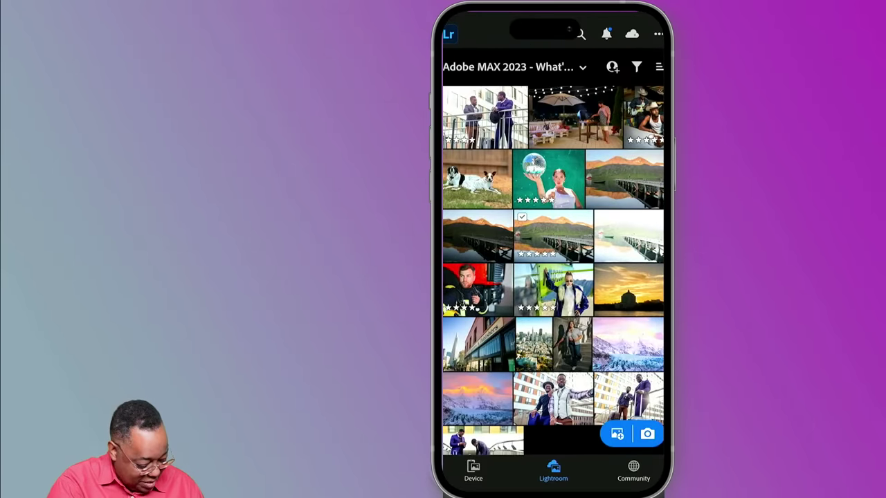
- Open the balcony photo of two men and set its Lens blur amount to 82 with Subject focus
left_click(466, 111)
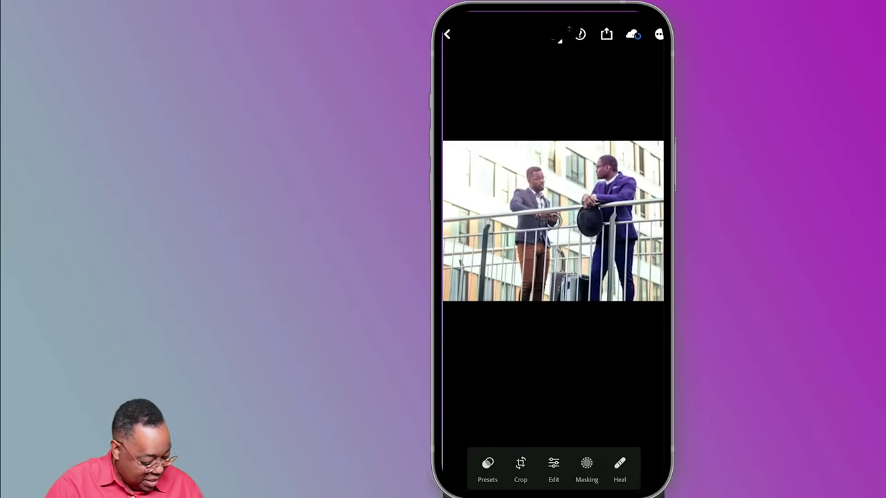
left_click(554, 467)
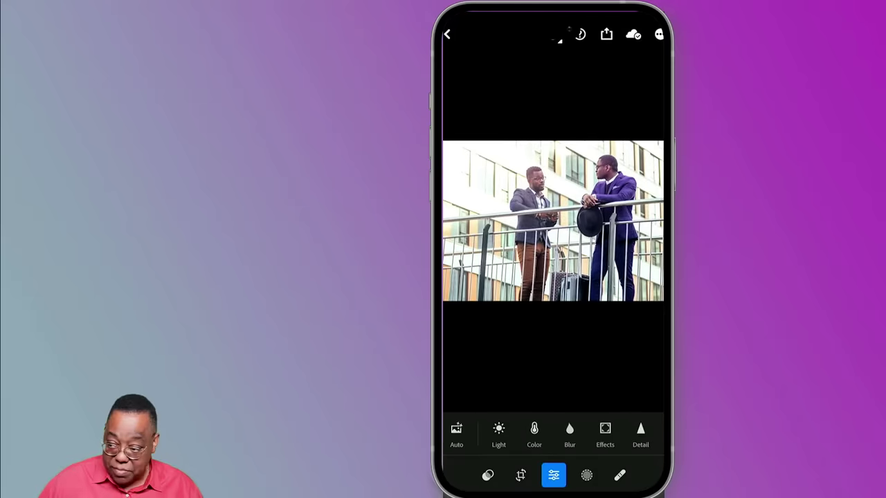
left_click_drag(600, 431, 539, 444)
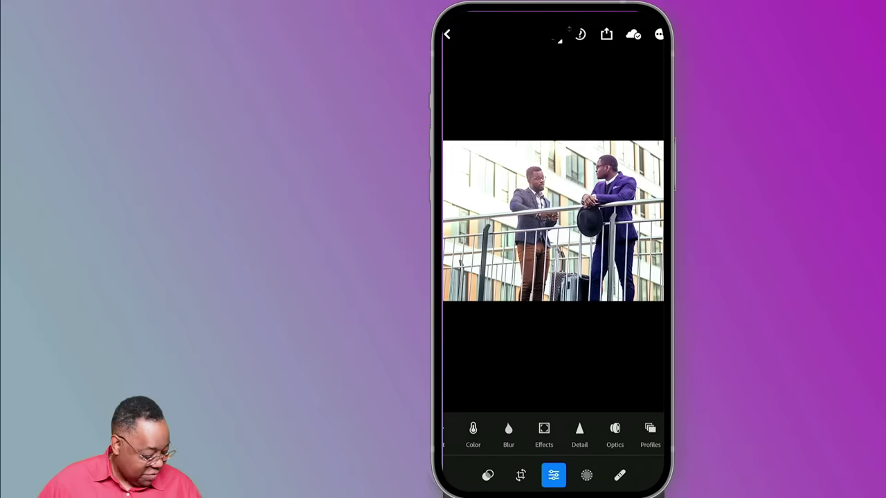
left_click_drag(593, 429, 533, 432)
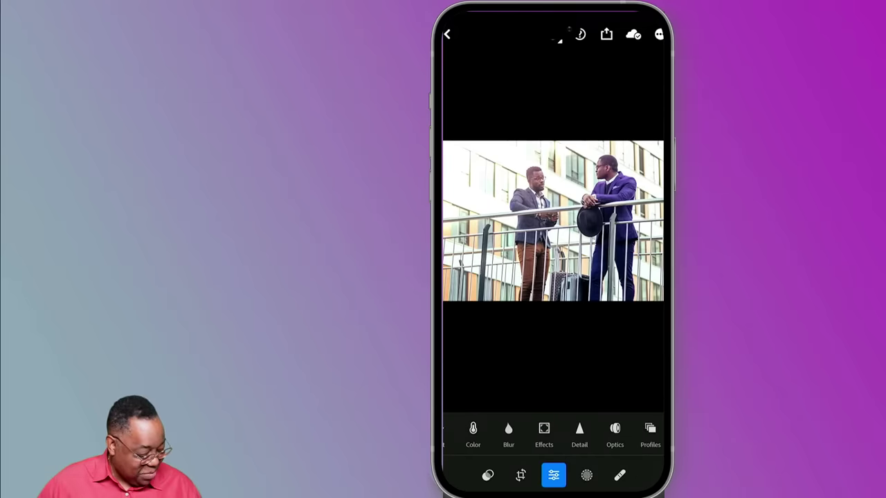
left_click_drag(540, 428, 613, 425)
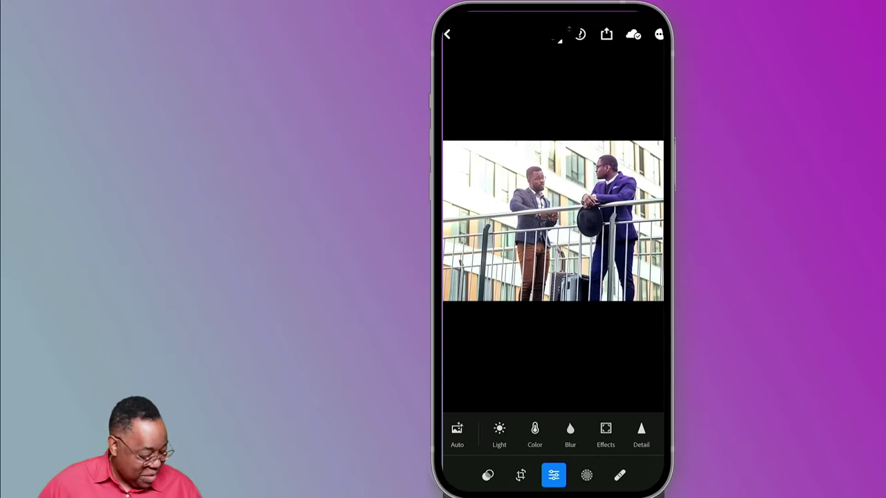
left_click(569, 433)
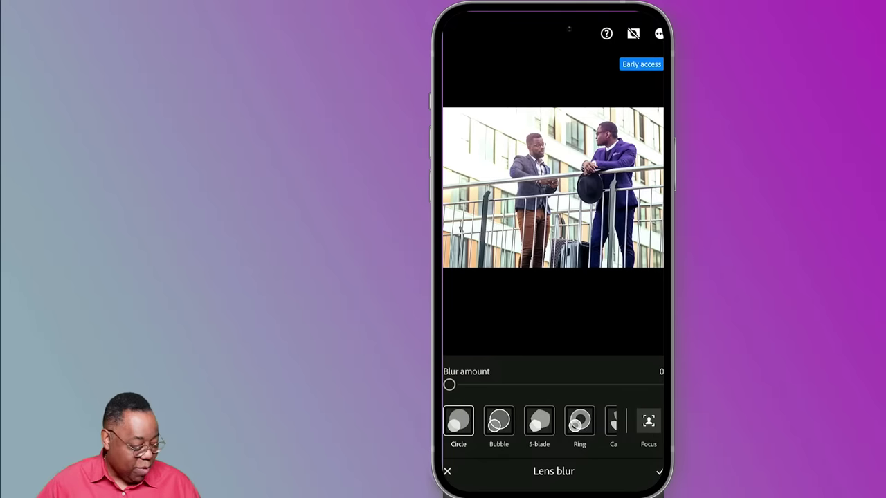
left_click_drag(451, 386, 644, 403)
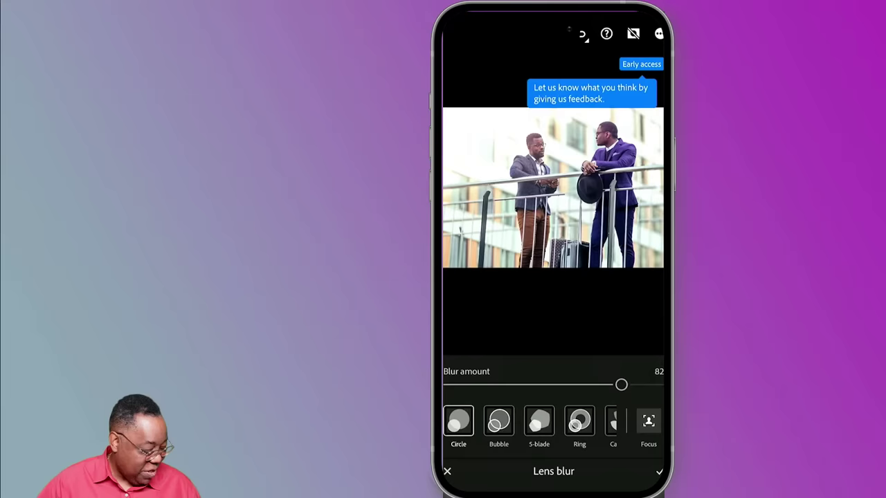
left_click(575, 419)
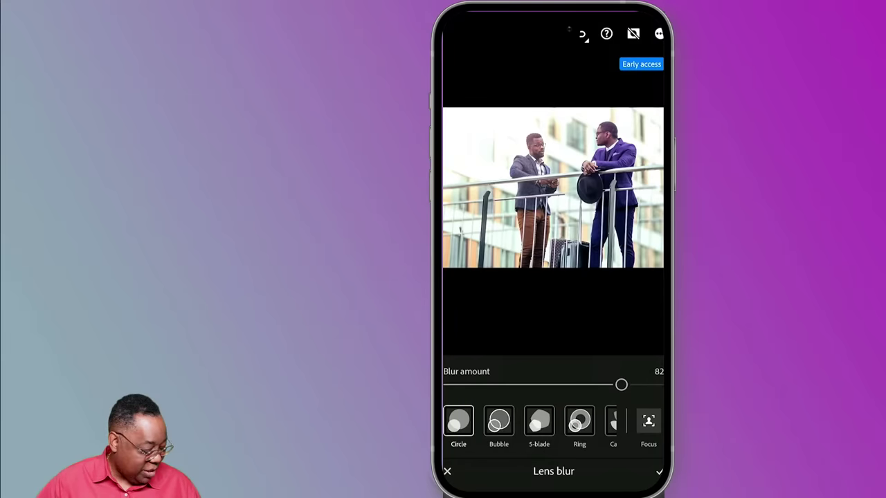
left_click(648, 420)
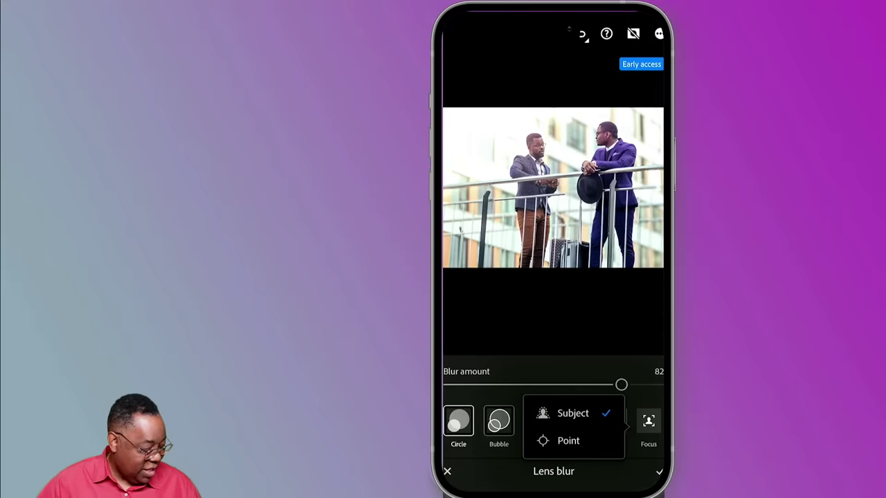
left_click(634, 355)
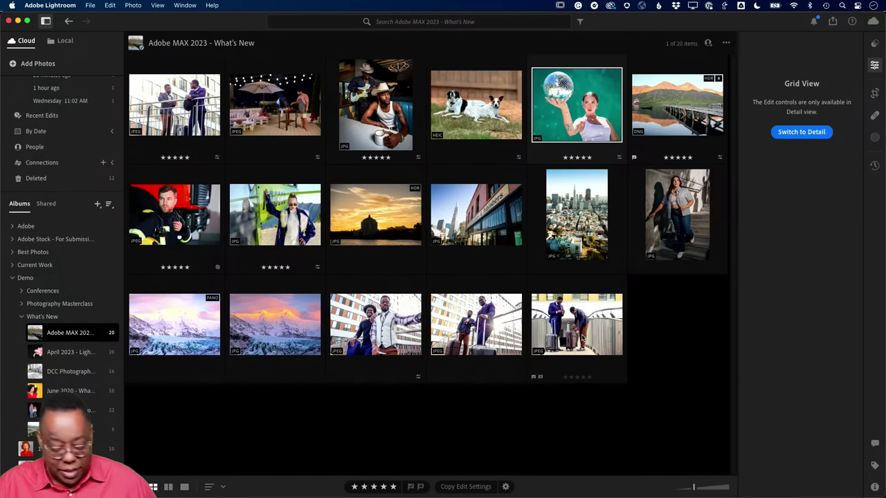
- Switch to Lightroom Classic and open the businessmen photo in Develop
key("super+Tab")
key("super+Tab")
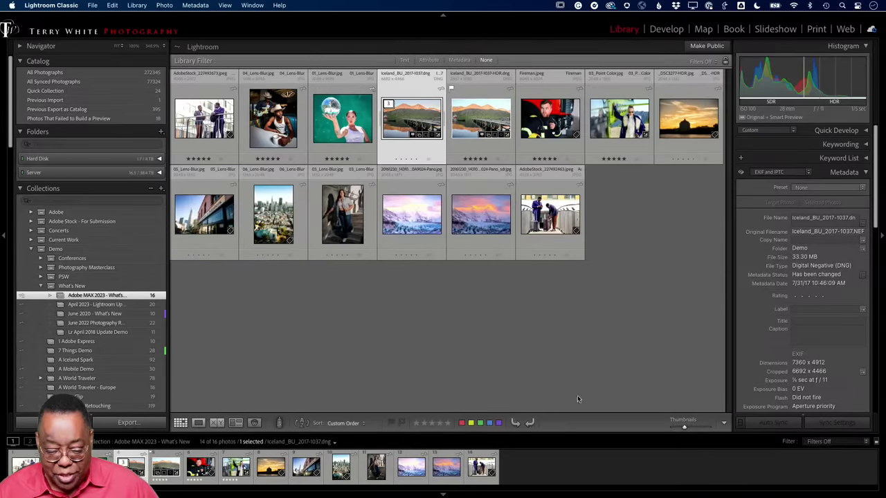
double_click(209, 119)
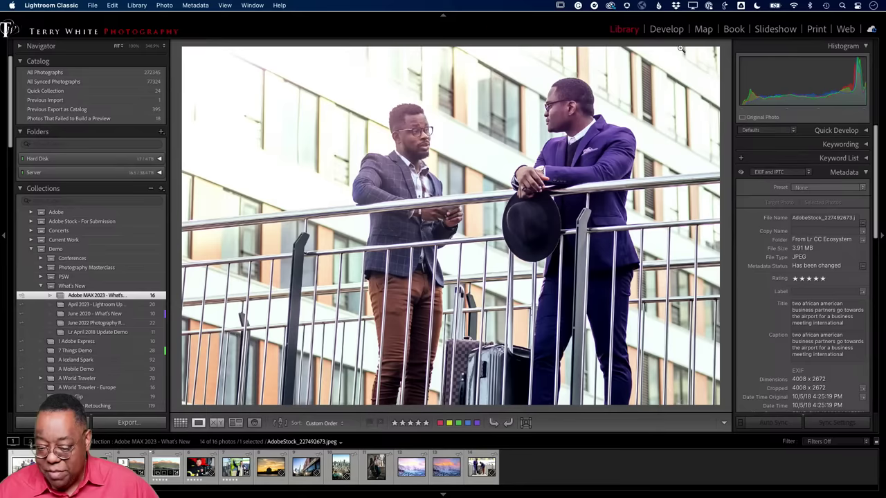
left_click(666, 29)
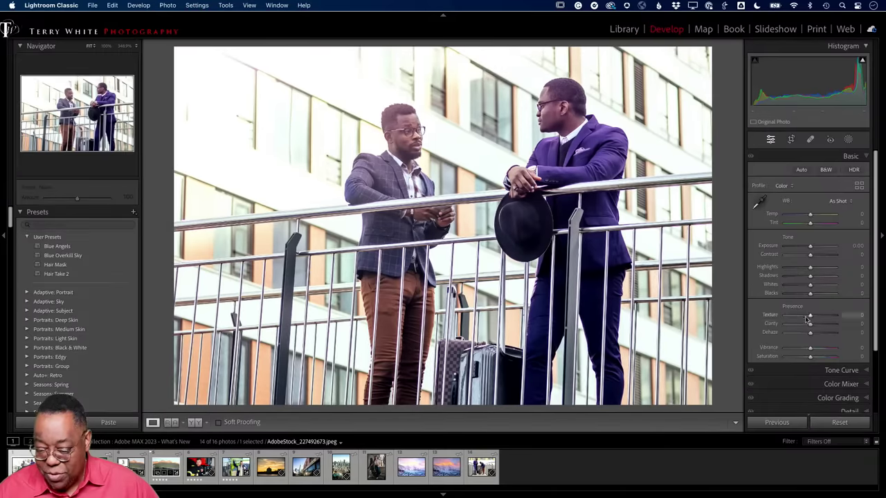
- Expand the businessmen photo's Lens Blur panel, then return to the Library grid
scroll(827, 352, "down", 3)
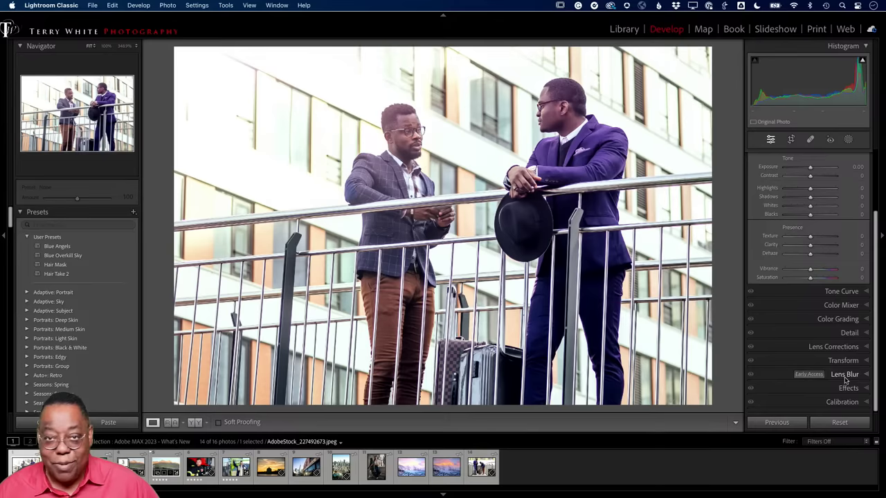
left_click(864, 374)
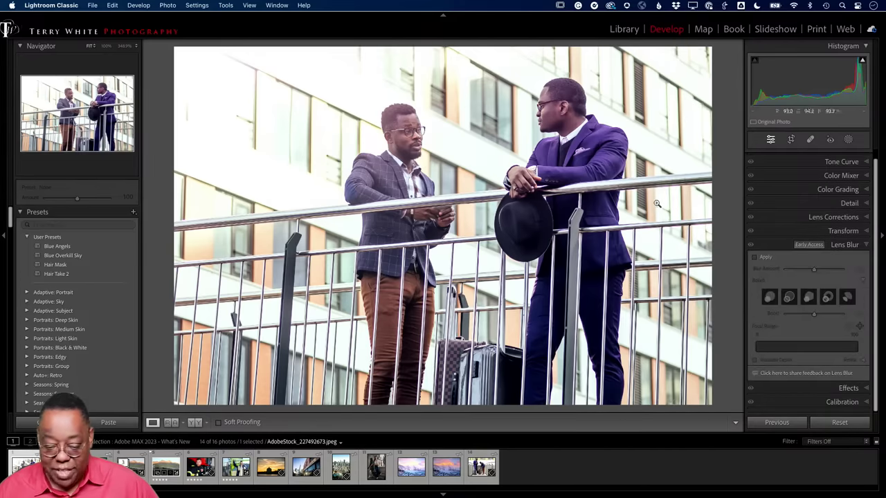
key("g")
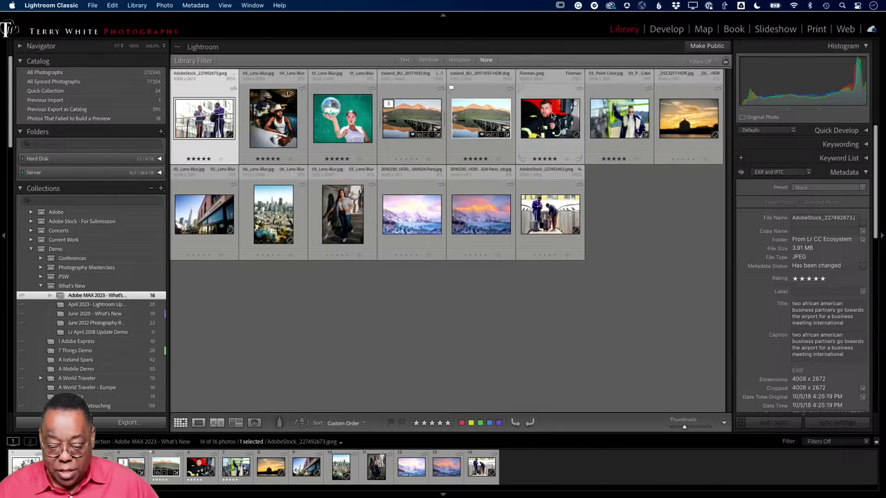
- Open the Fireman photo in Develop with the Color Mixer's Saturation sliders showing
double_click(551, 116)
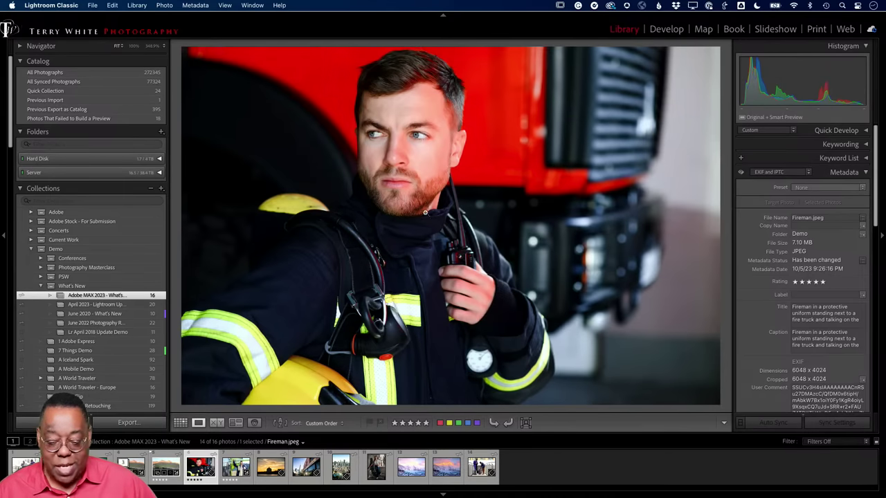
left_click(665, 29)
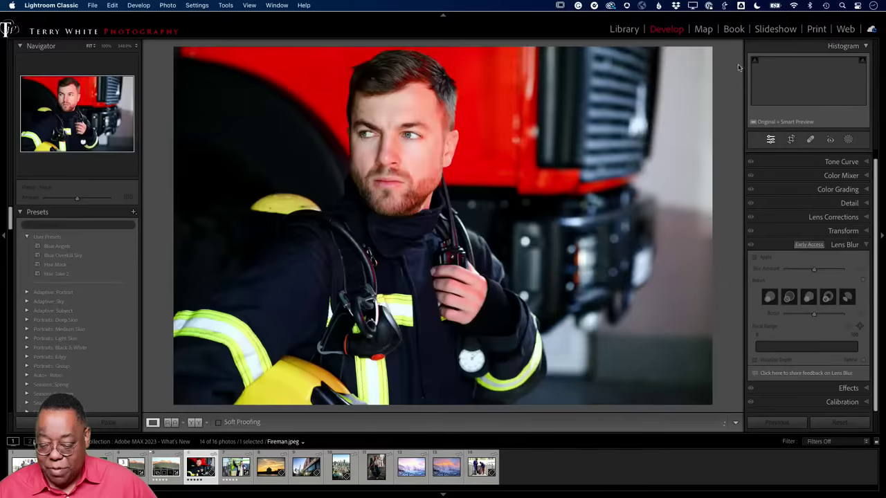
left_click(844, 176)
left_click(792, 189)
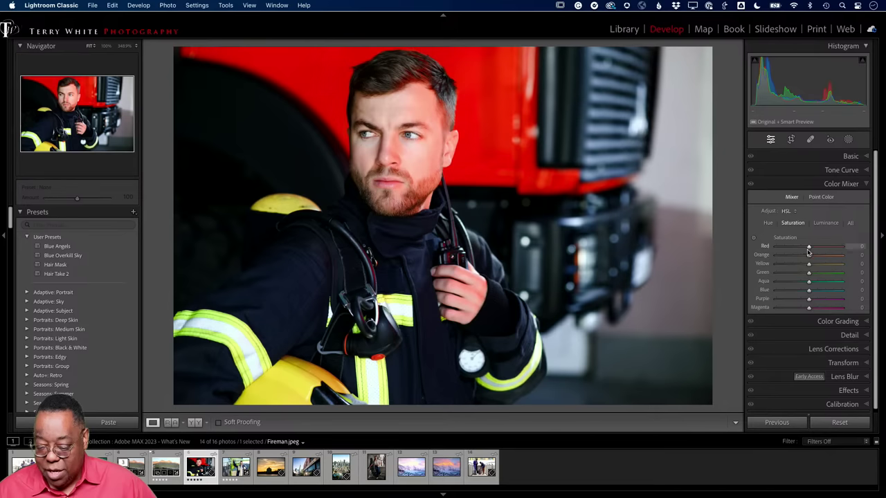
- Drop Red saturation to -100 to desaturate the truck, then reset it to 0
left_click_drag(808, 247, 764, 253)
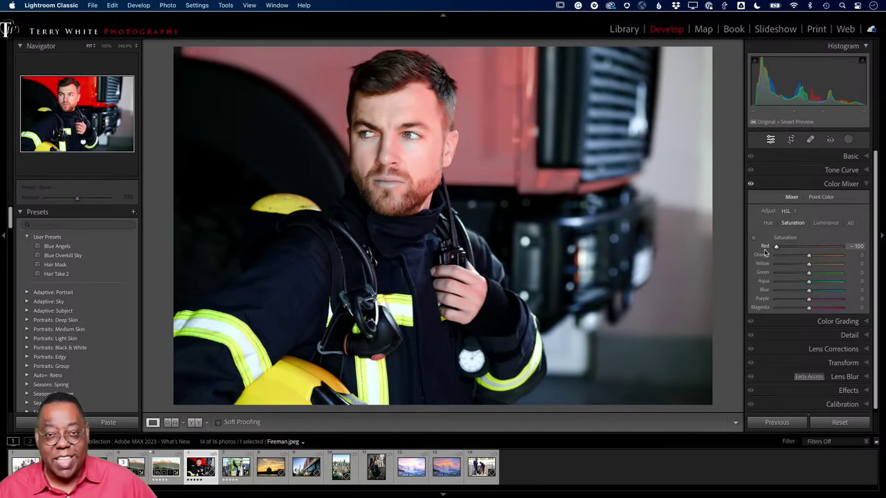
left_click_drag(765, 253, 770, 251)
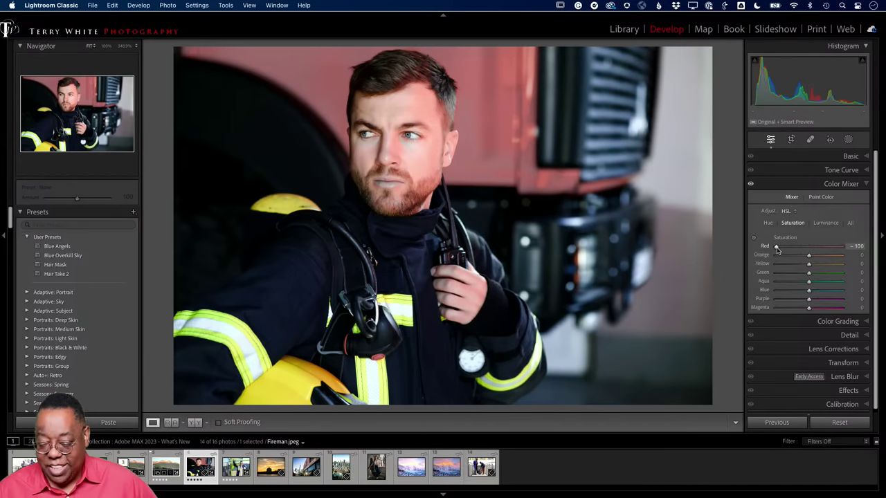
double_click(777, 247)
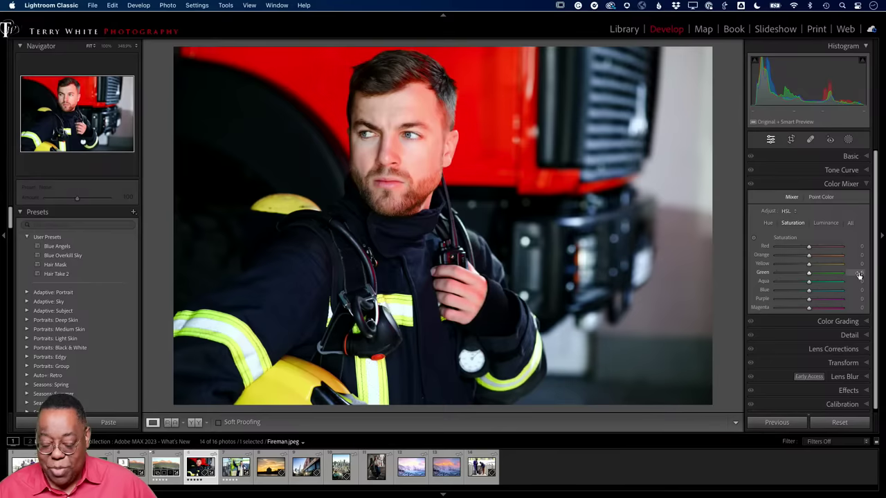
- Sample the fire truck's red as a Point Color swatch, then undo the trial hue and saturation shift
left_click(816, 198)
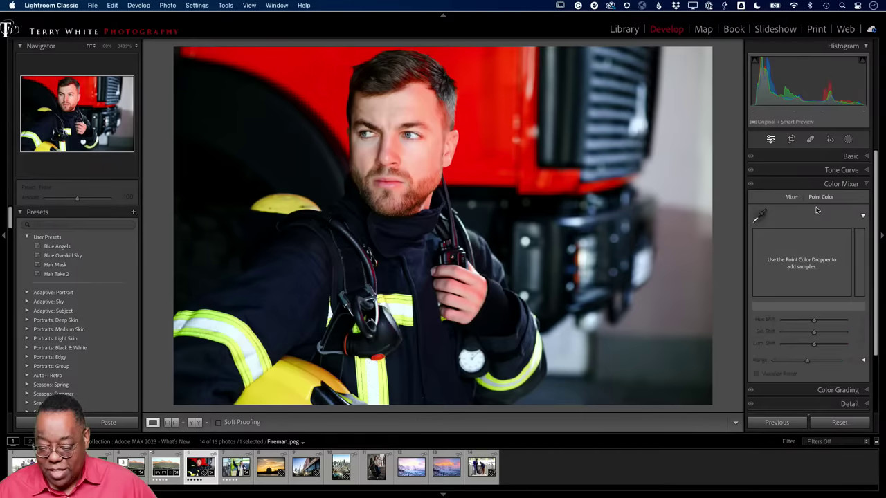
left_click(759, 217)
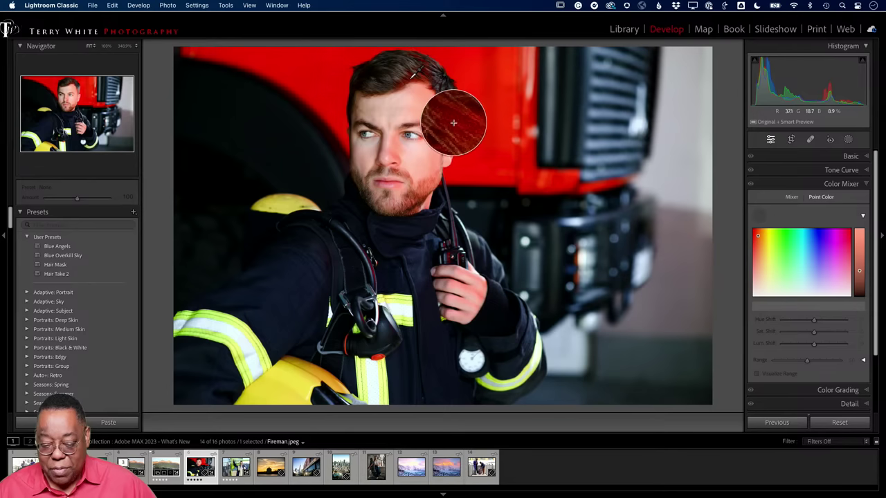
left_click(453, 122)
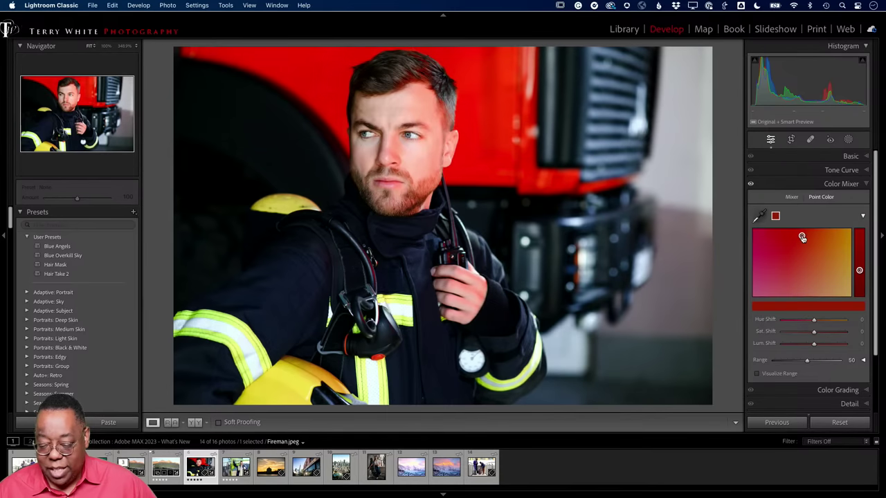
left_click_drag(802, 237, 819, 269)
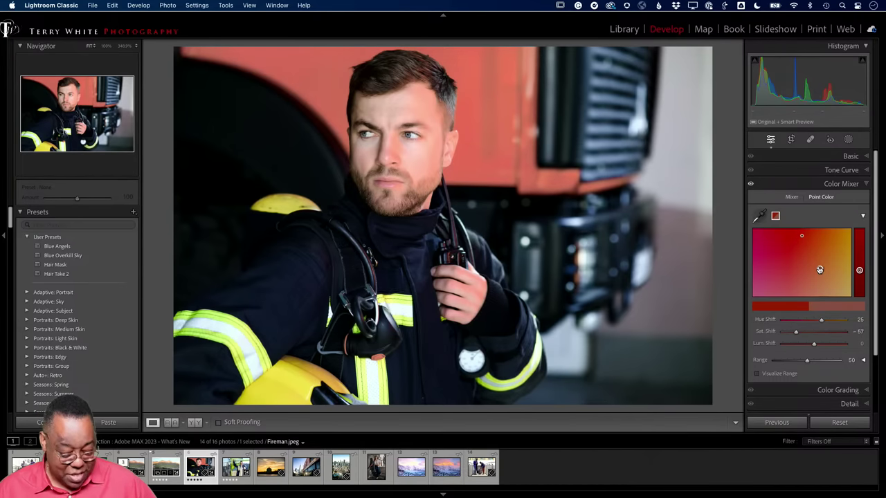
key("super+z")
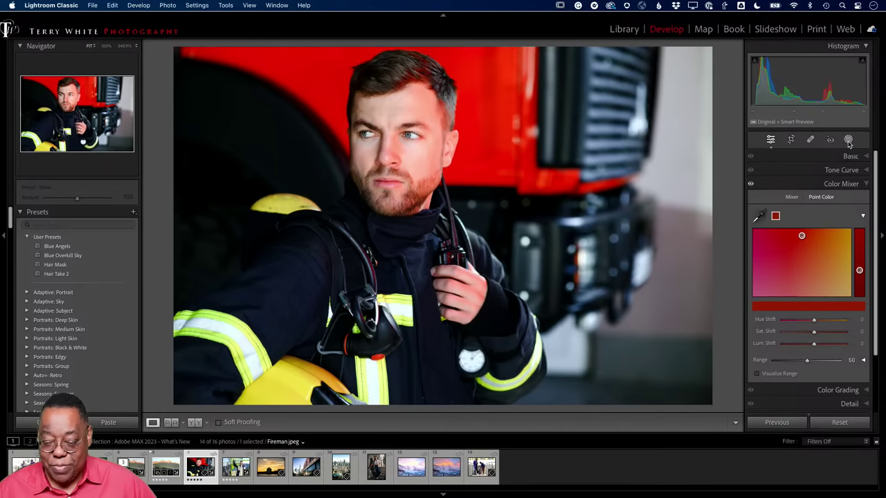
- Create Mask 1 on Person 1 with facial skin, body skin, eyebrows, lips, hair and facial hair
left_click(848, 140)
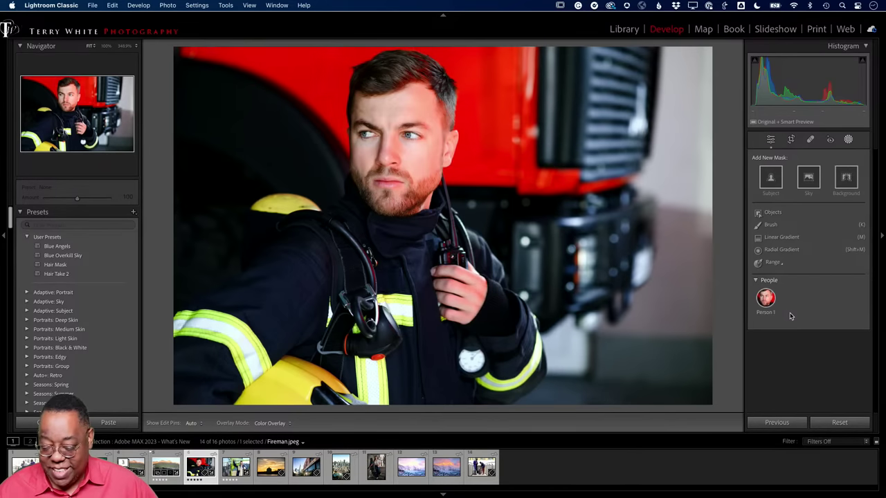
left_click(766, 300)
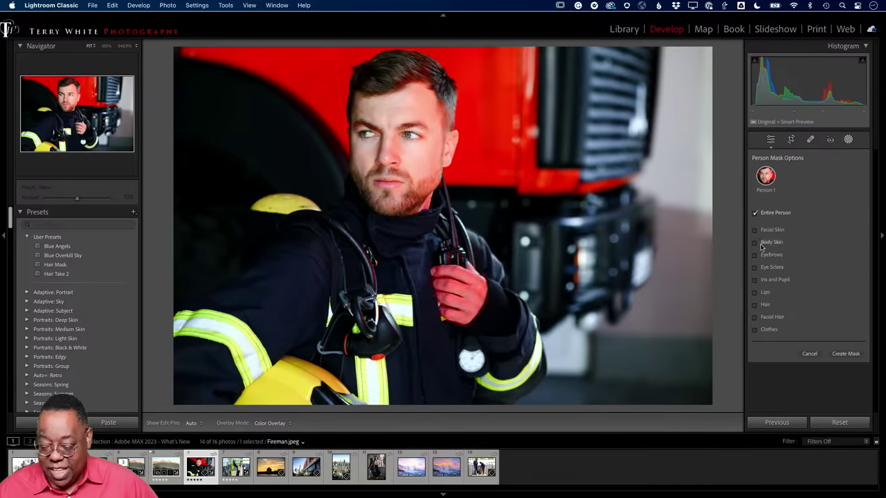
left_click(755, 231)
left_click(755, 243)
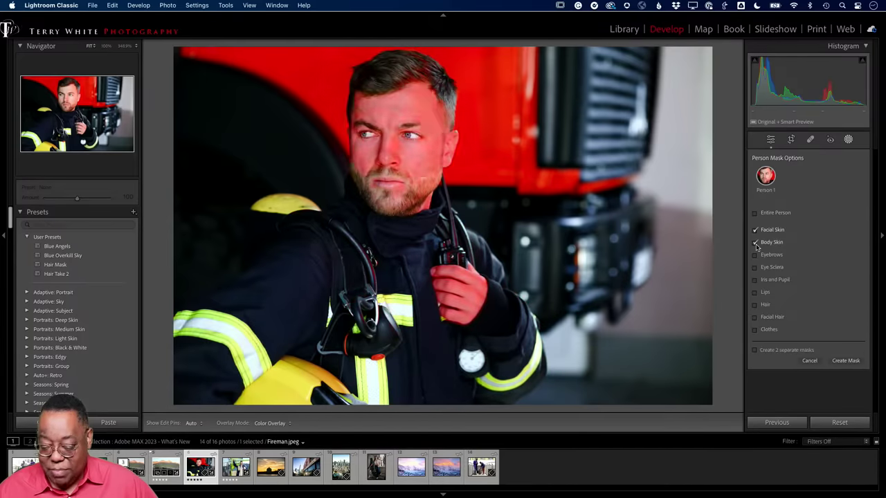
left_click(755, 255)
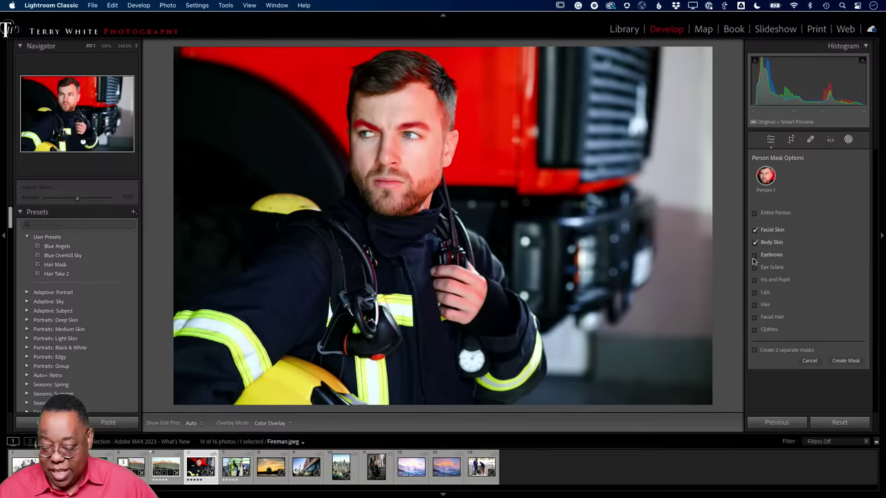
left_click(755, 292)
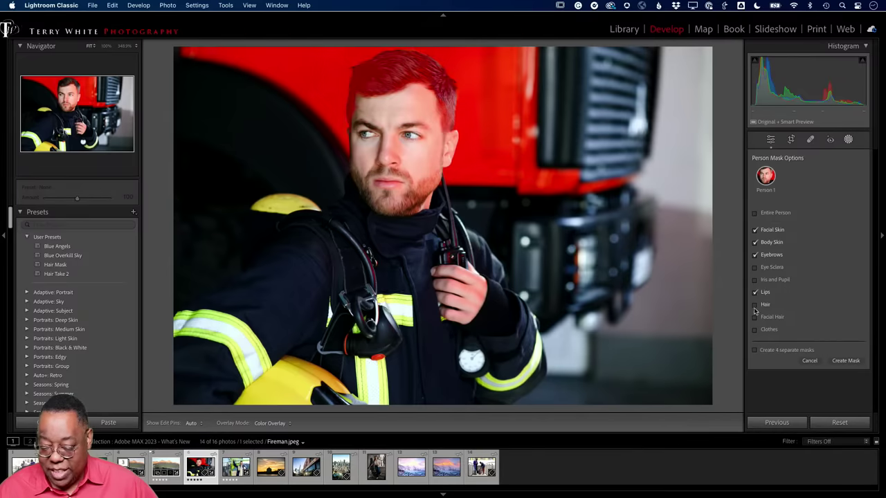
left_click(755, 305)
left_click(755, 317)
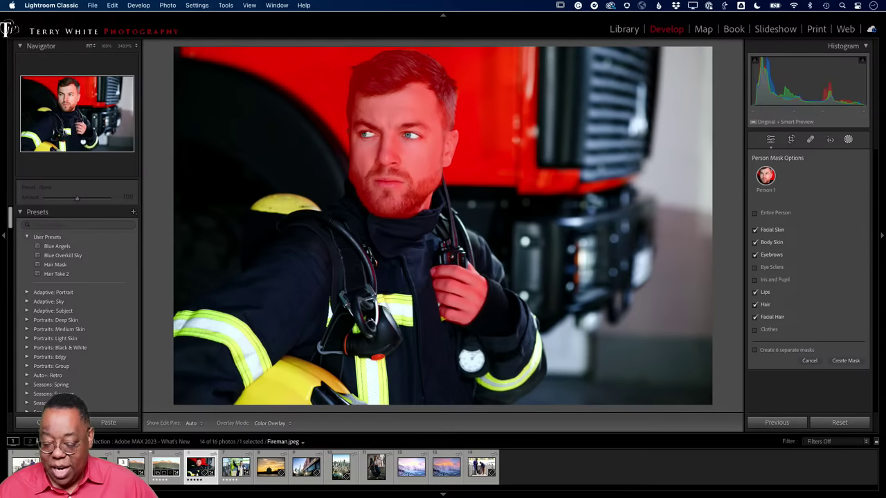
left_click(848, 361)
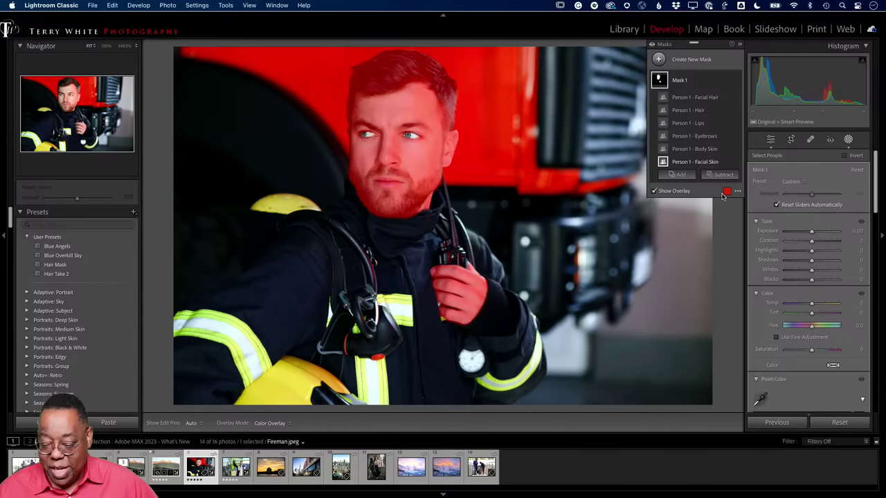
- Sample the fireman's red facial skin in Point Color, shift its hue, desaturate it, then return to Grid
scroll(806, 291, "down", 5)
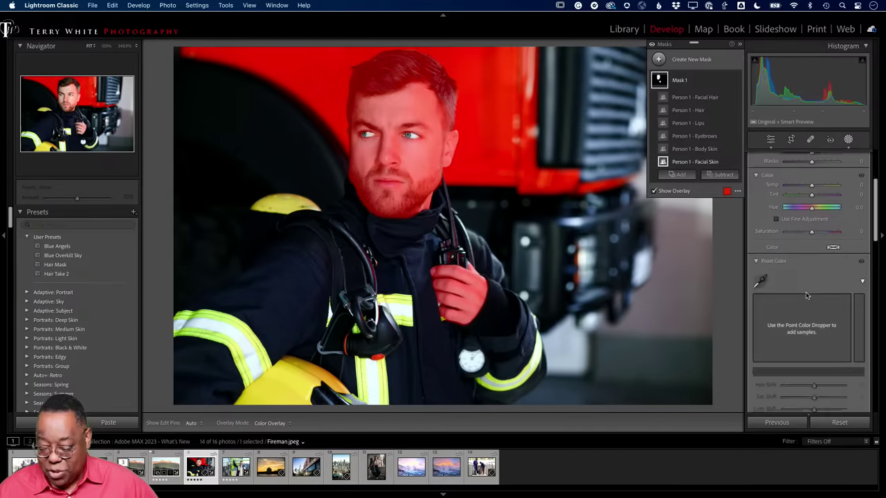
left_click(759, 276)
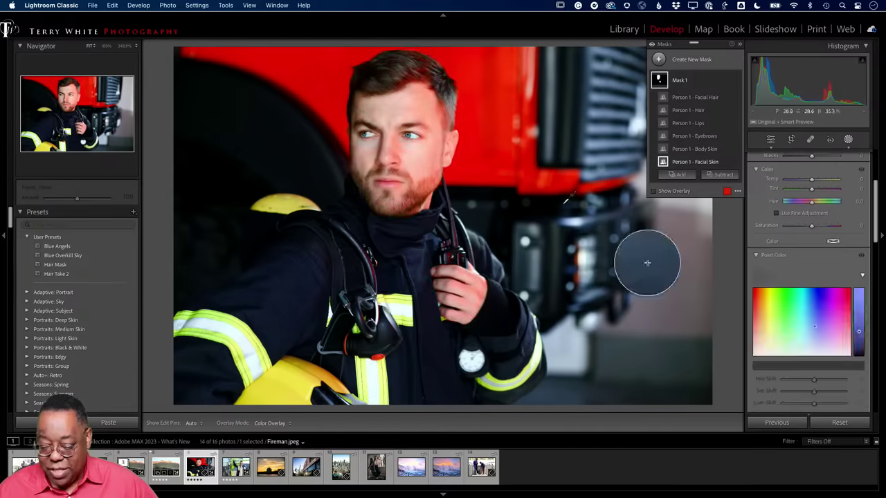
left_click(450, 119)
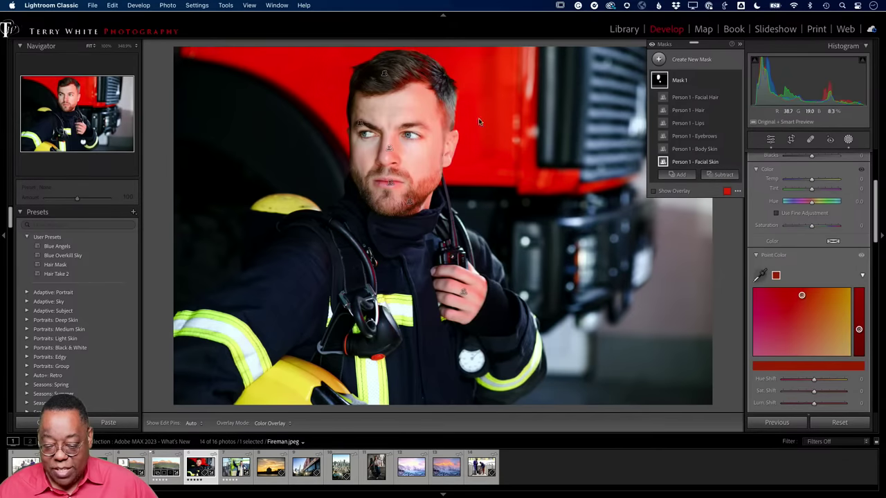
mouse_move(804, 301)
left_mouse_down()
mouse_move(846, 353)
mouse_move(776, 353)
mouse_move(782, 291)
mouse_move(826, 326)
mouse_move(828, 340)
mouse_move(816, 322)
mouse_move(823, 315)
mouse_move(841, 352)
left_mouse_up()
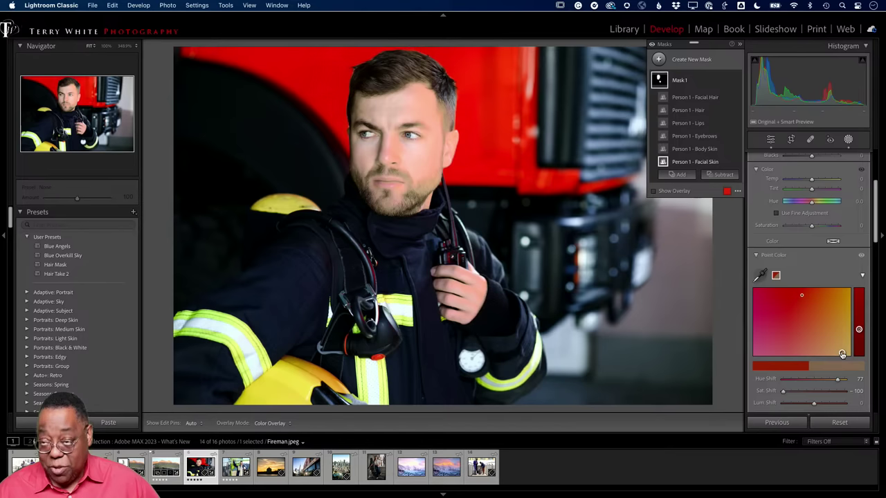
left_click_drag(841, 354, 830, 339)
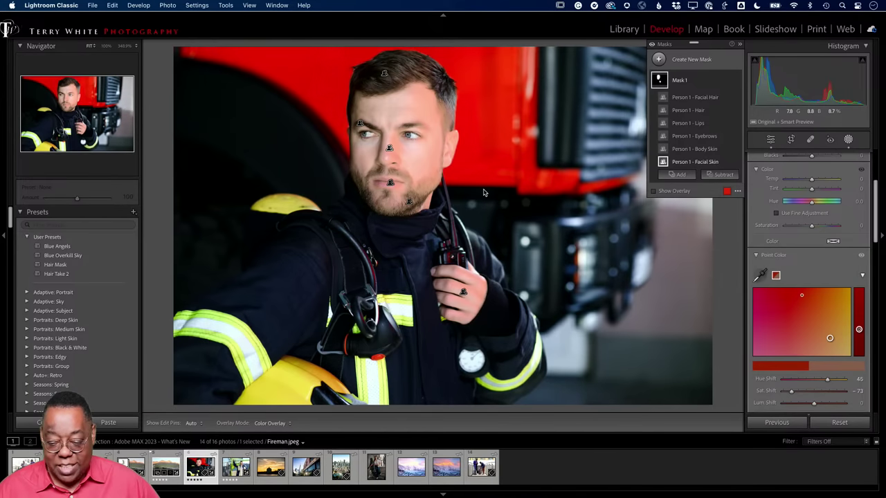
key("g")
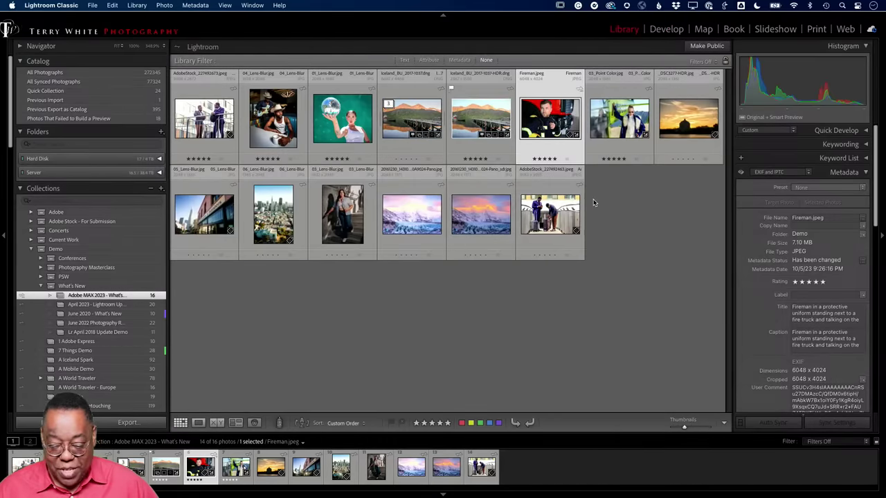
- Open 03_Point Color in Develop zoomed on the model's face and select its existing Mask 1
double_click(608, 138)
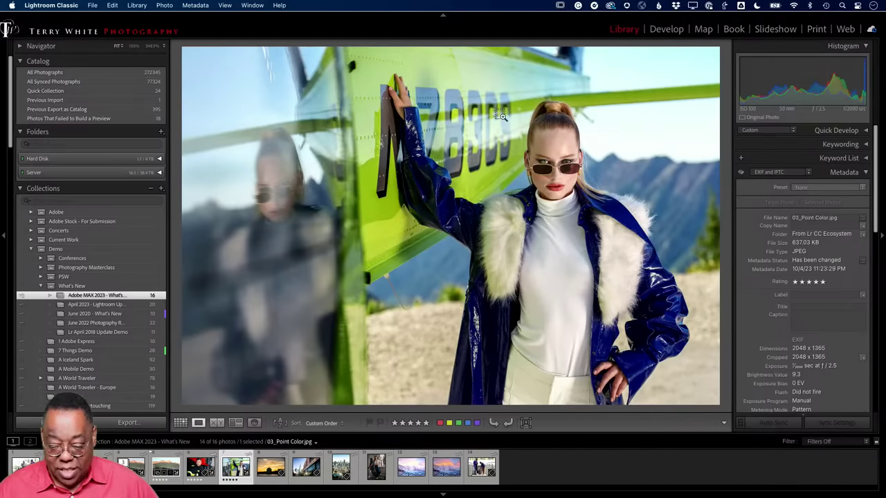
left_click_drag(501, 115, 544, 200)
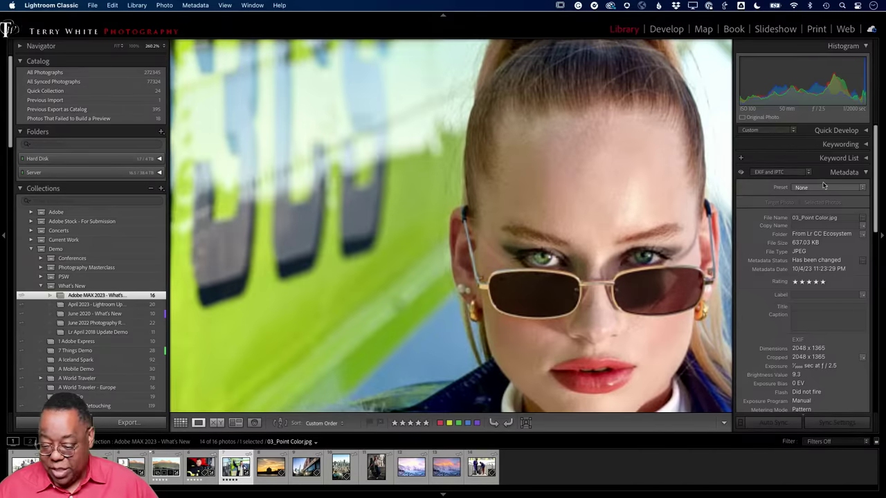
key("d")
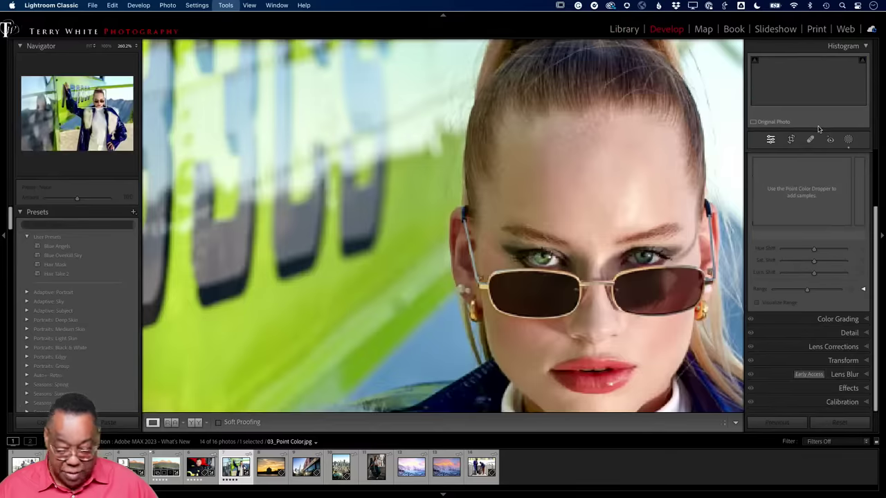
left_click(848, 139)
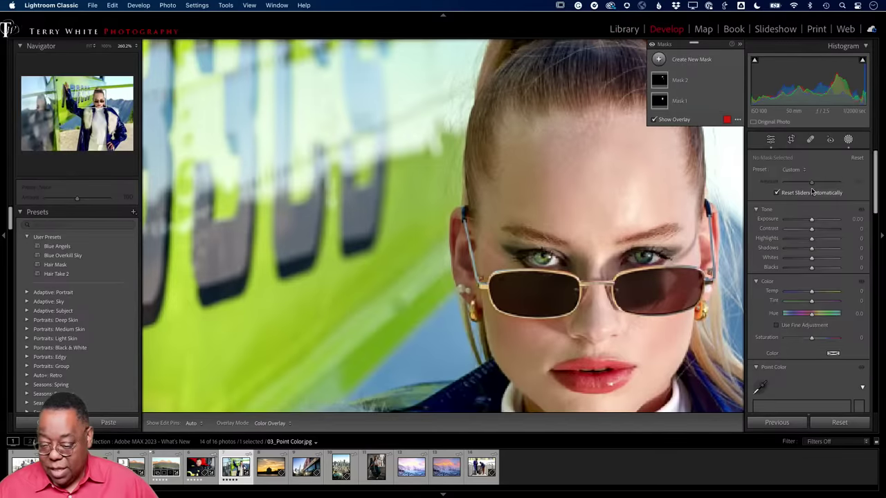
mouse_move(664, 83)
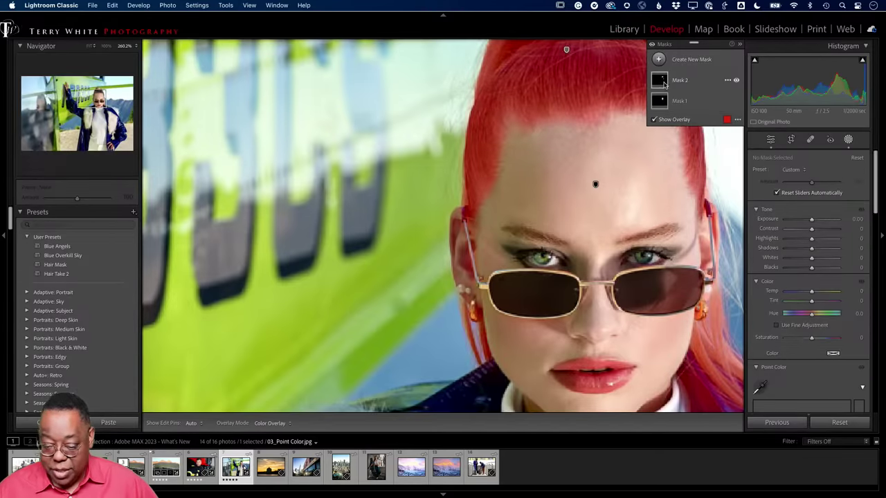
mouse_move(660, 101)
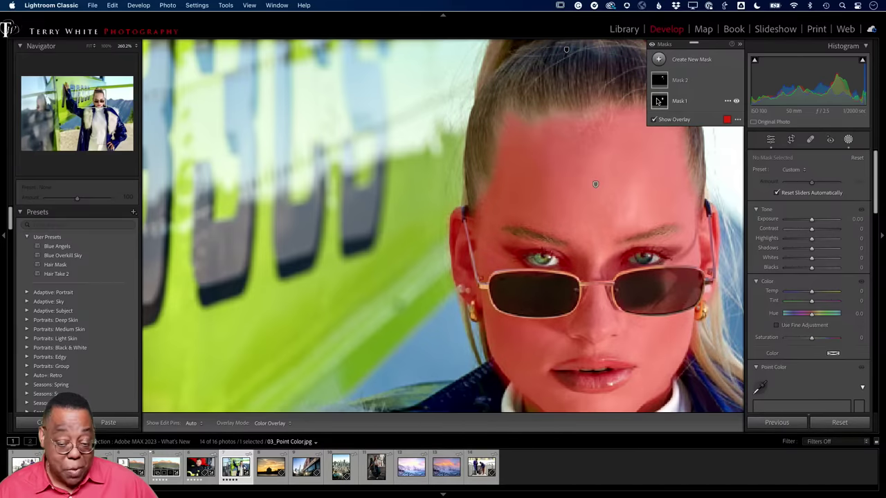
left_click(658, 101)
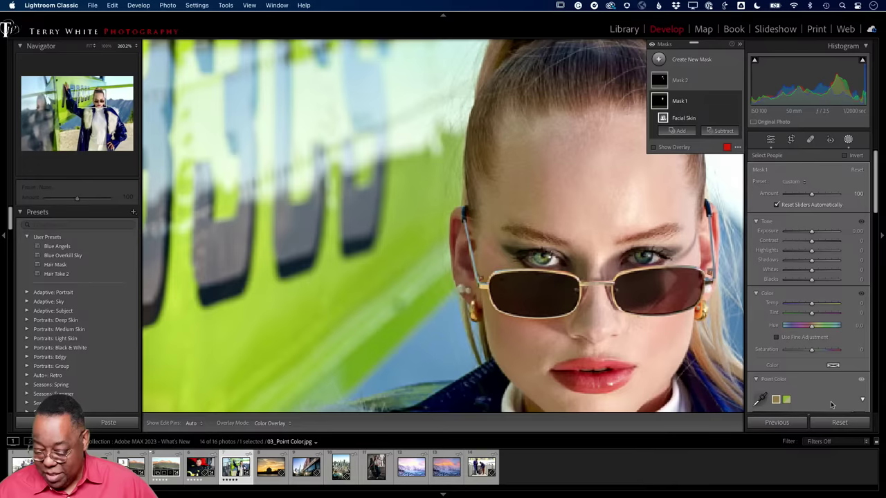
- Create a new mask on the detected person with facial skin, eyebrows, lips and hair
left_click(839, 422)
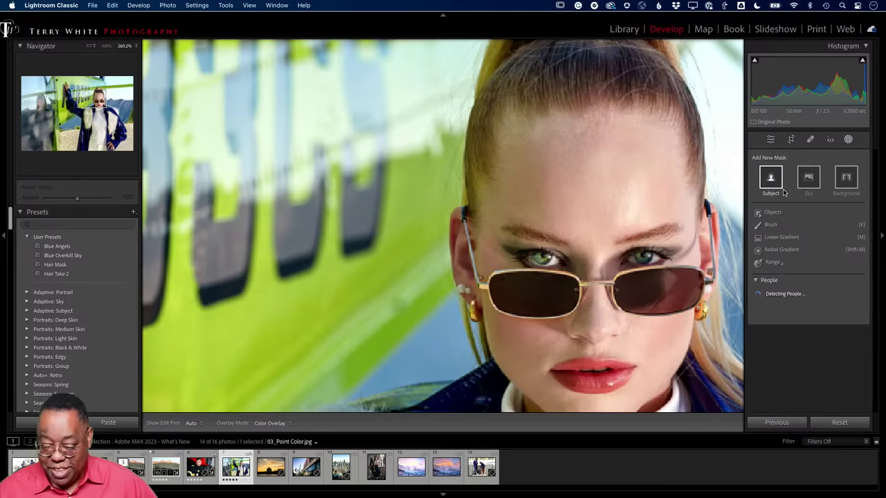
left_click(764, 296)
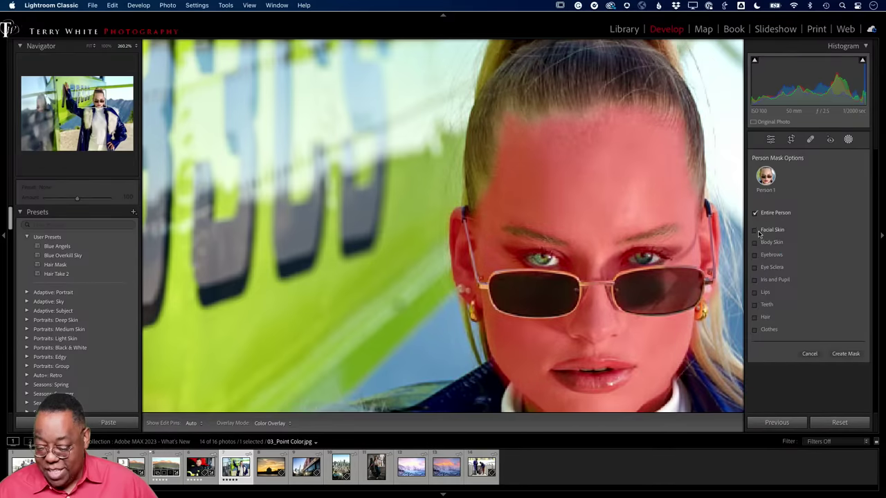
left_click(756, 231)
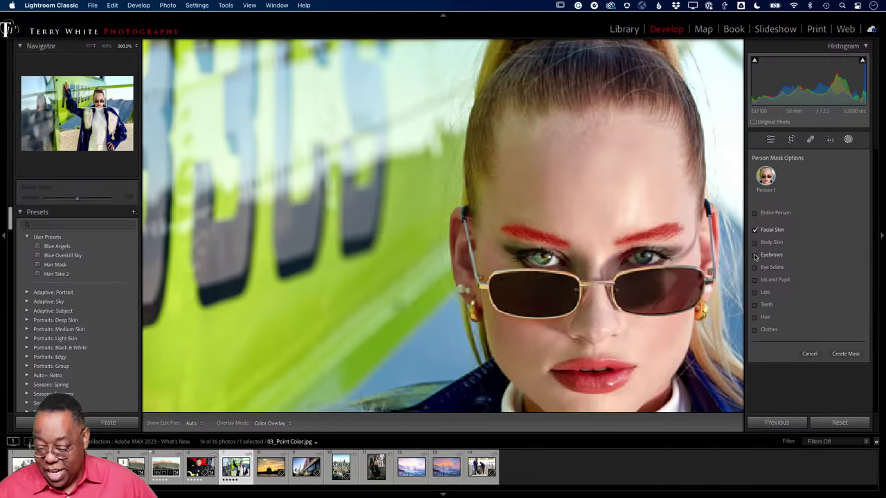
left_click(754, 255)
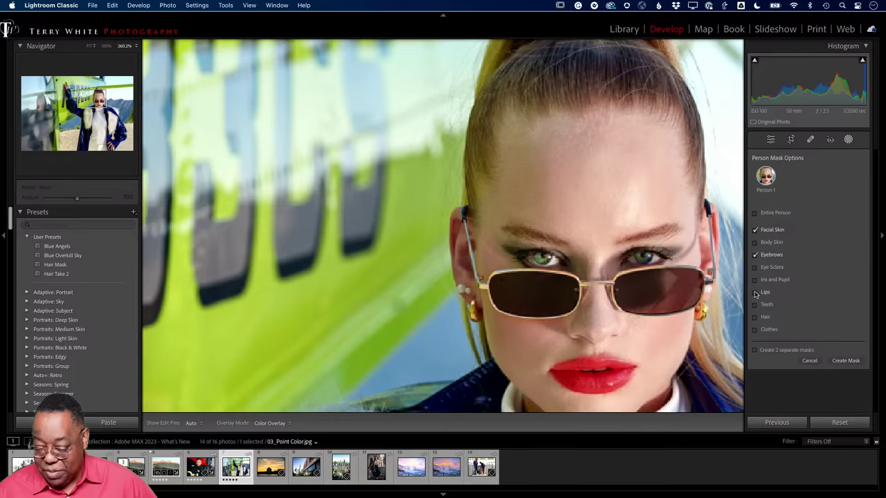
left_click(755, 292)
left_click(755, 318)
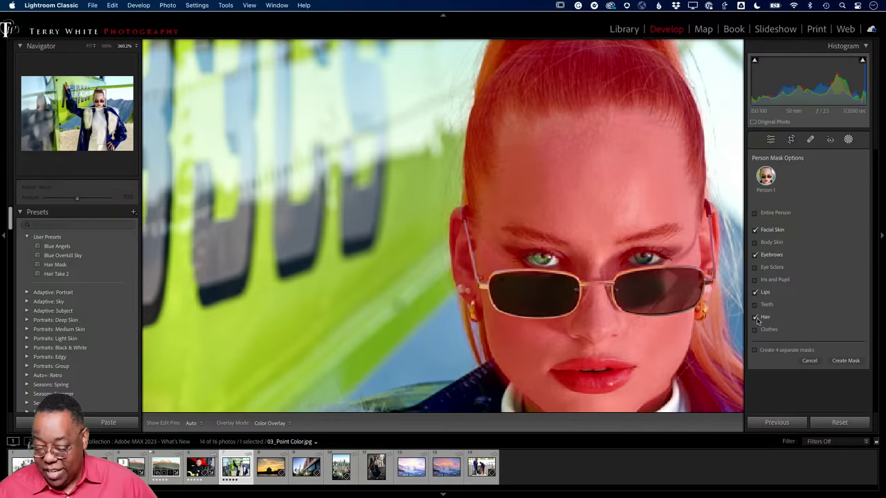
left_click(846, 360)
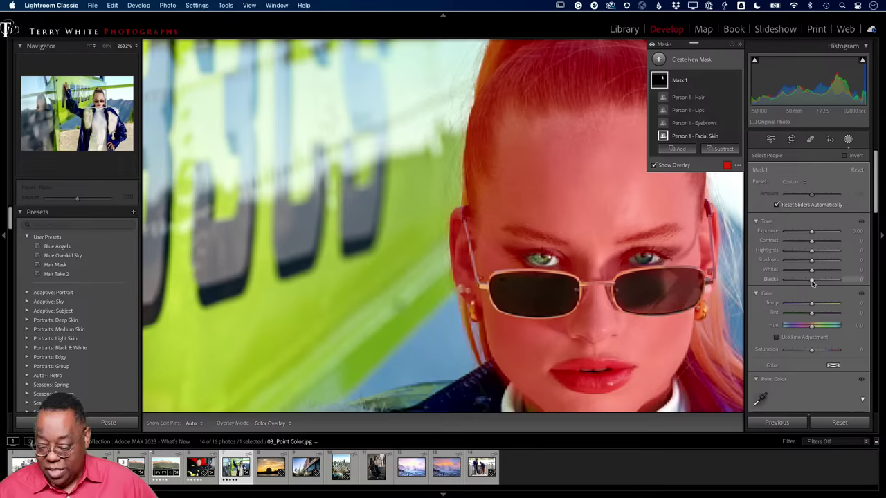
- Sample the model's yellowish hair in Point Color, shift its hue, desaturate it, then return to Grid
scroll(789, 281, "down", 5)
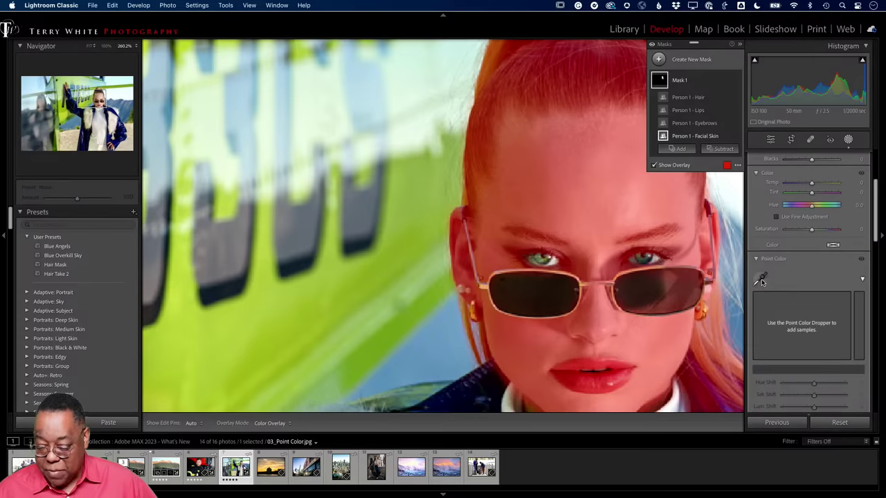
left_click(761, 278)
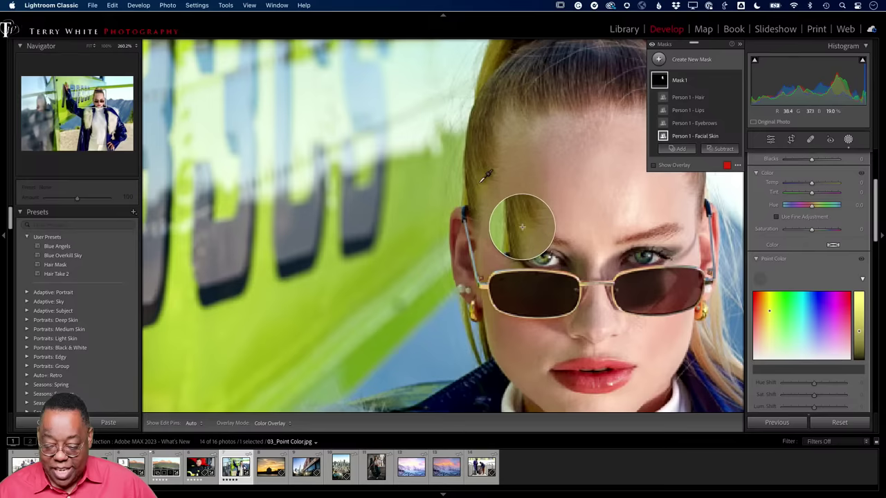
left_click(483, 180)
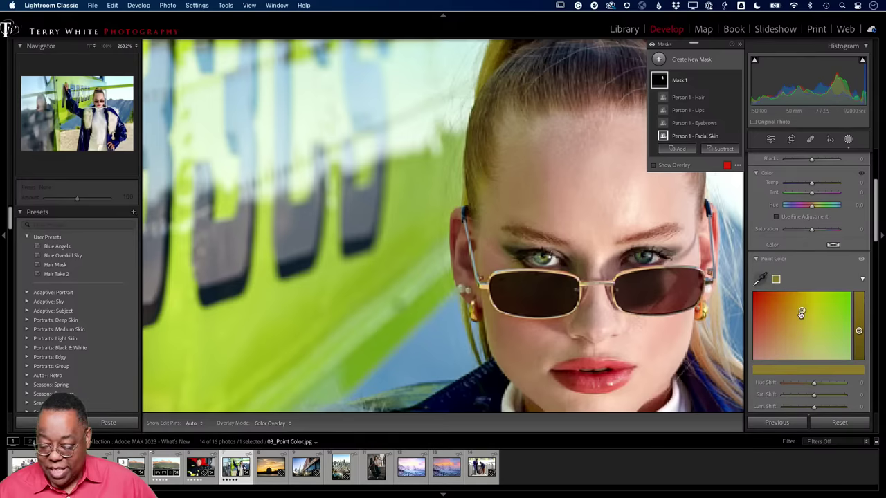
left_click_drag(800, 313, 819, 347)
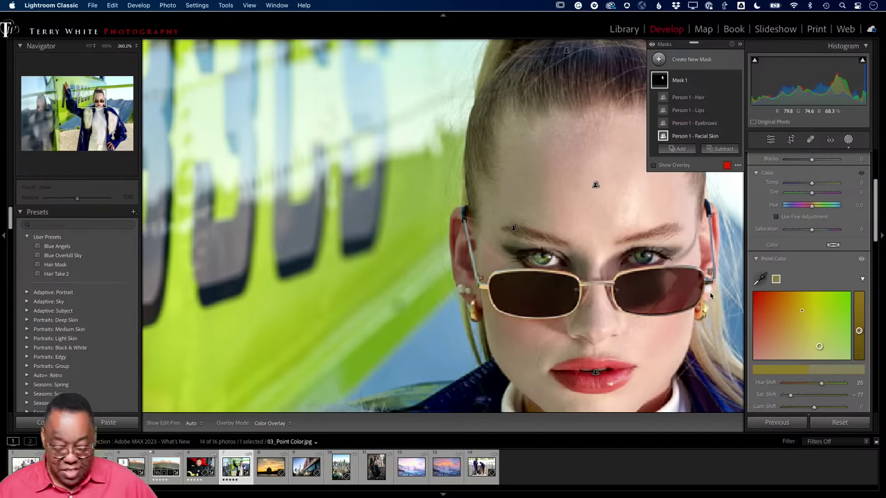
key("g")
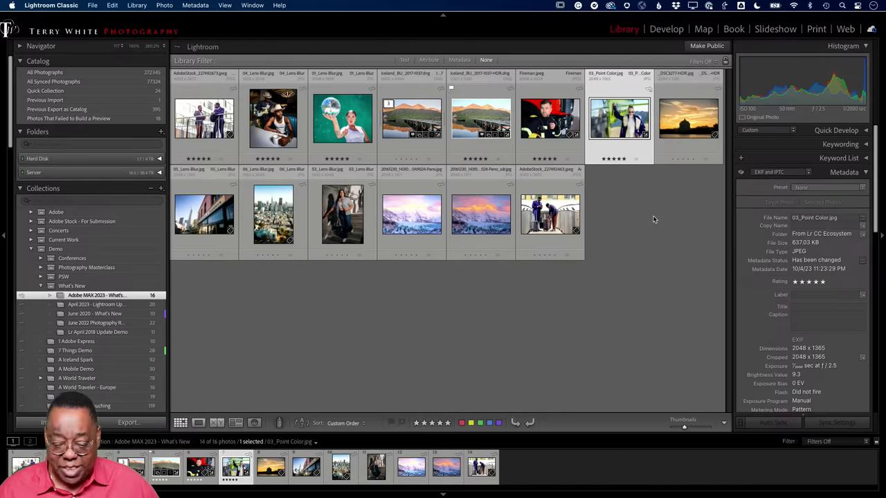
- Open the Iceland pier photo fitted to view in Develop and expand the Basic panel
double_click(408, 115)
left_click(454, 165)
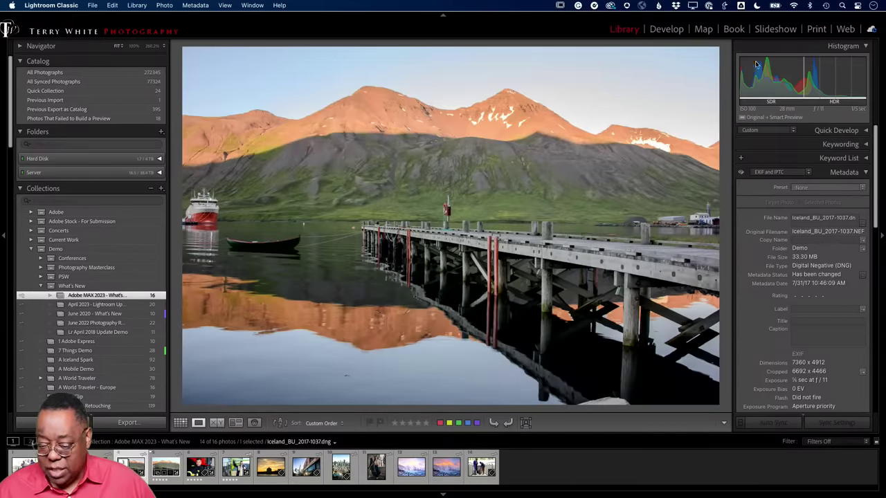
left_click(670, 31)
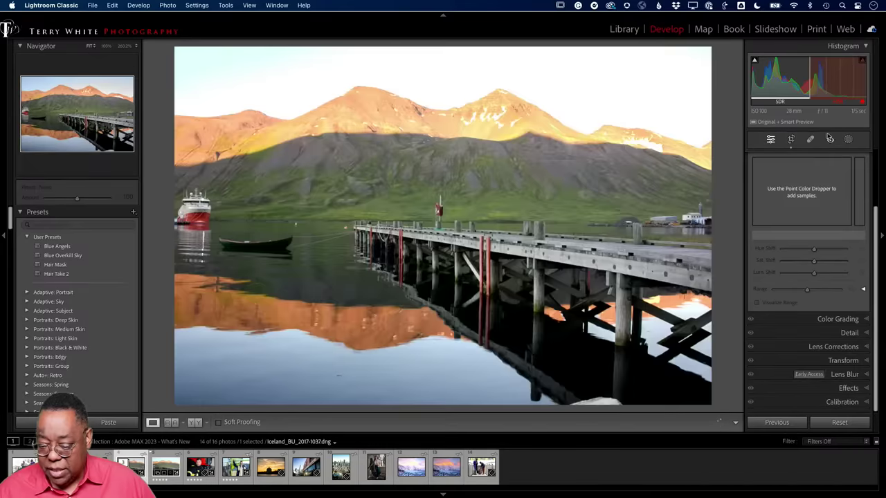
scroll(840, 150, "up", 3)
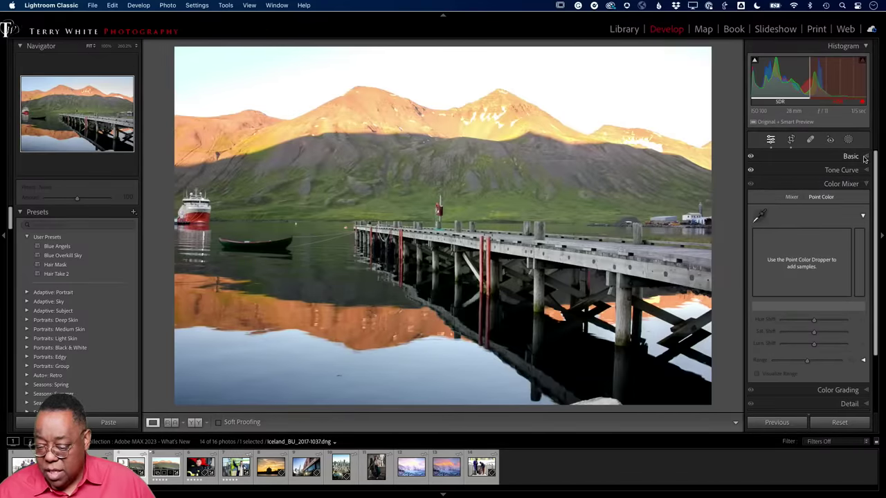
left_click(851, 157)
- Turn off HDR editing for the Iceland pier photo in the Basic panel
left_click(856, 170)
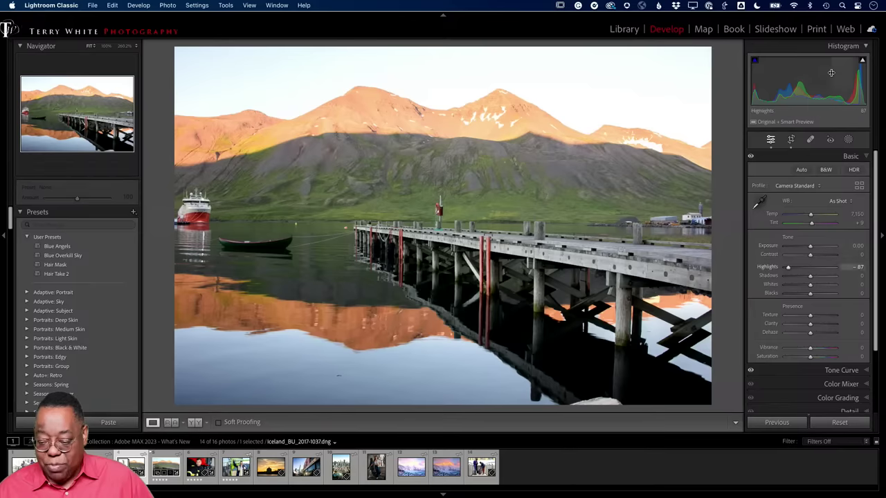
- Reset Highlights on the pier photo to 0, leaving every Basic tone slider at zero
double_click(788, 268)
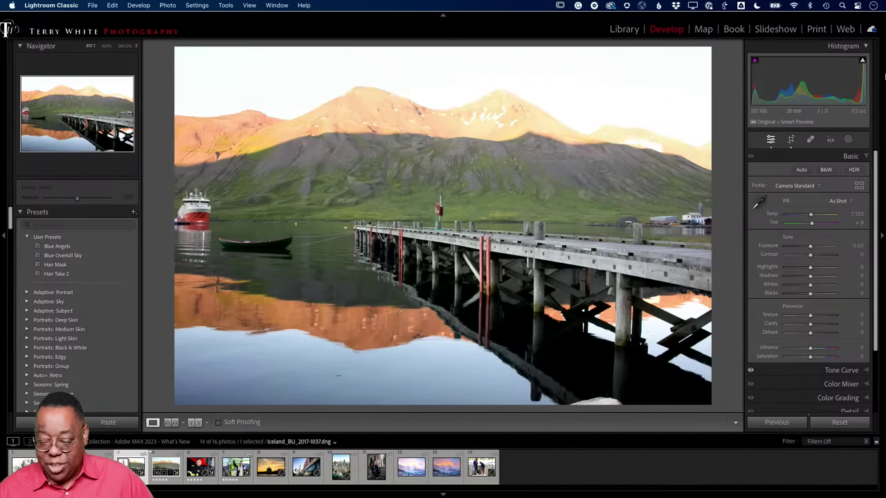
mouse_move(863, 63)
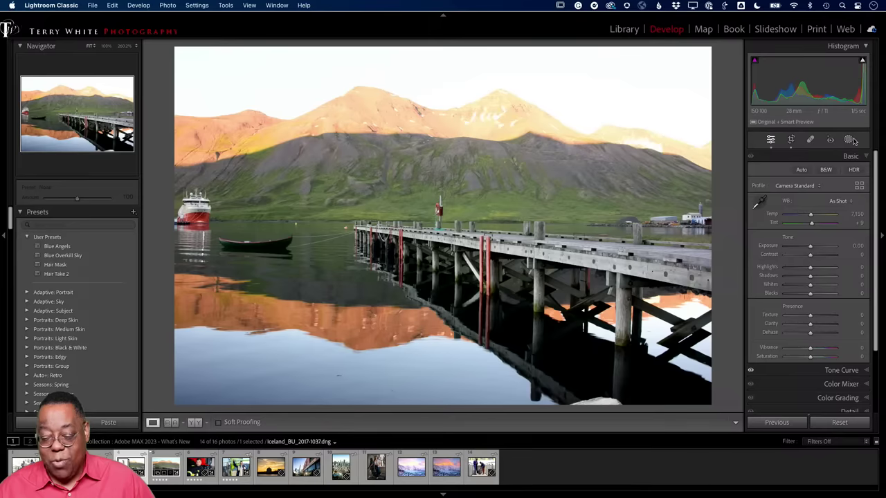
- Enable HDR editing for the pier photo, with HDR Limit at 4 Stops
left_click(853, 171)
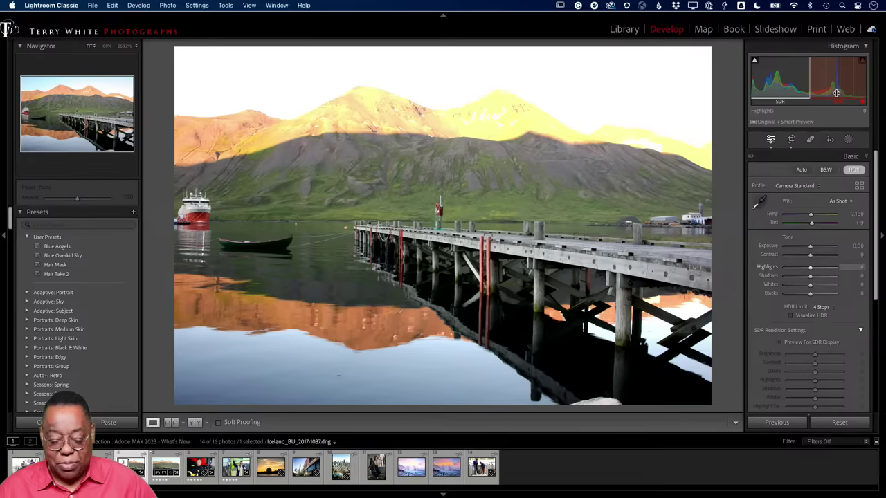
key("super+Tab")
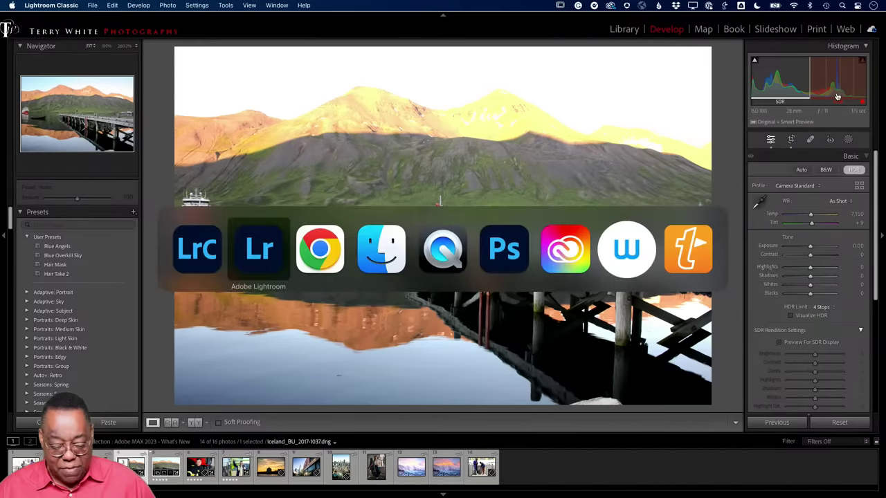
- Switch to QuickTime Player and start playing the HDR2.2 demo video
key("super+Tab")
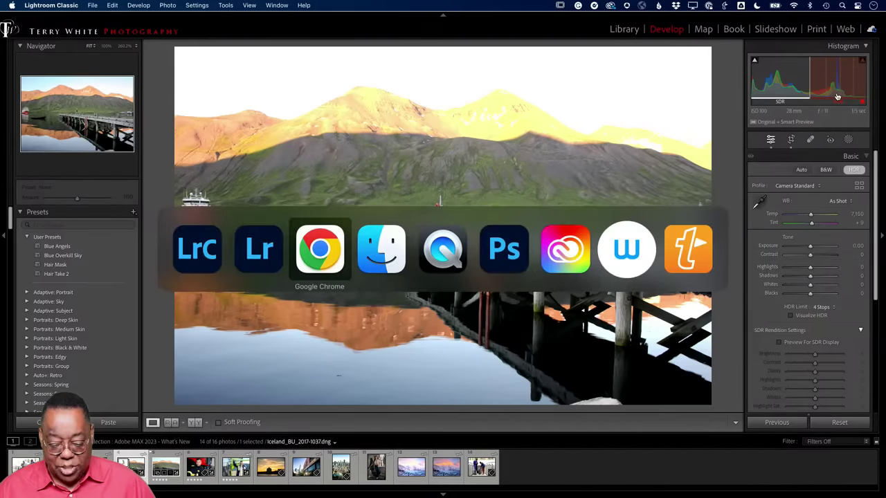
key("super+Tab")
key("super+Tab")
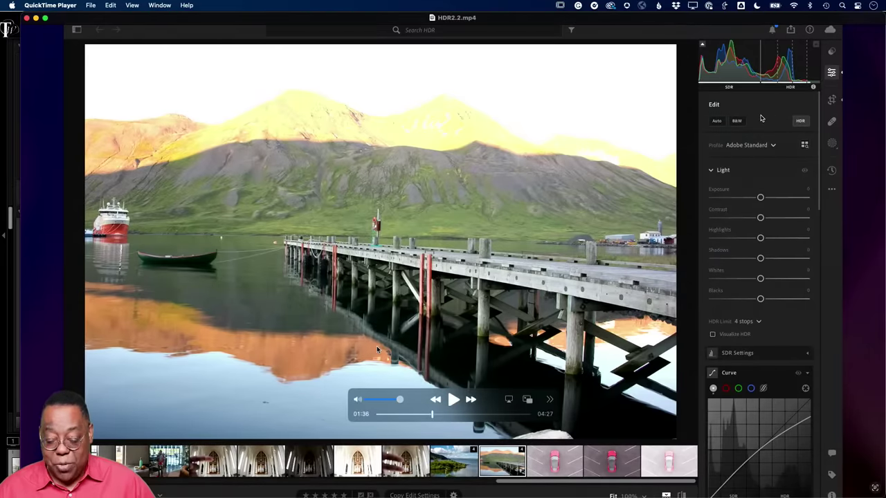
left_click(451, 401)
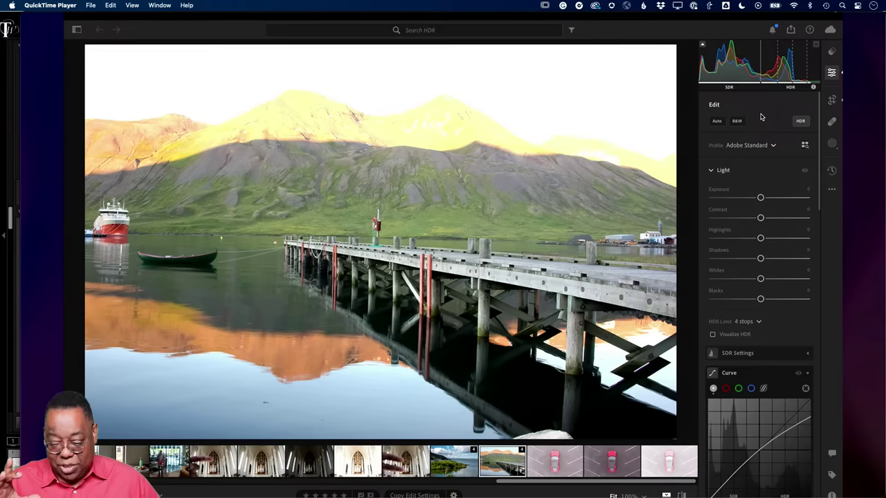
- Watch the HDR editing demo, then return to Lightroom Classic's Develop module
left_click(803, 122)
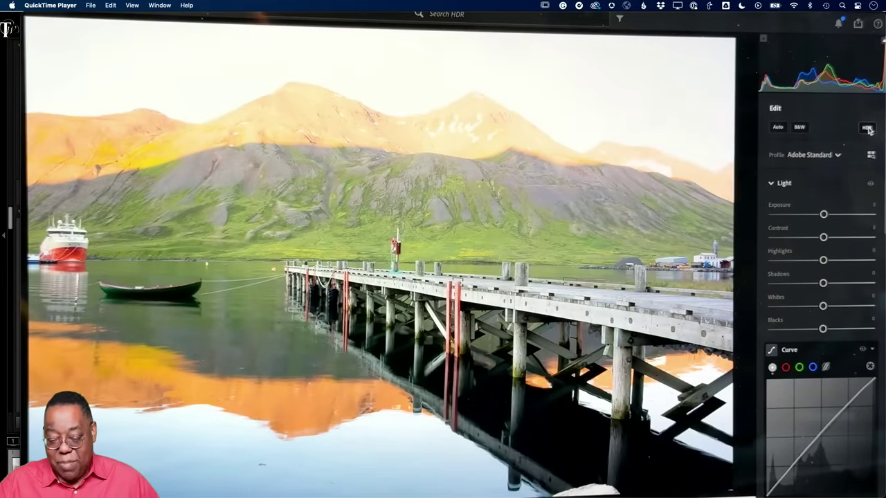
left_click(867, 129)
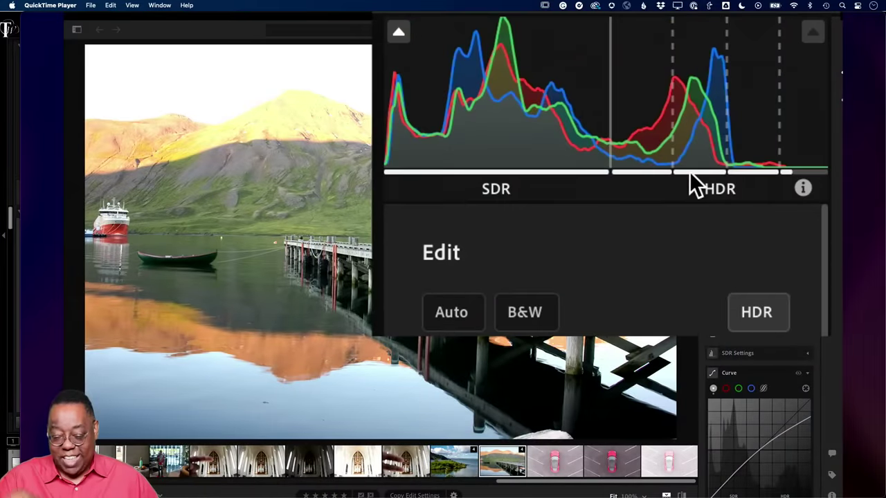
left_click(751, 314)
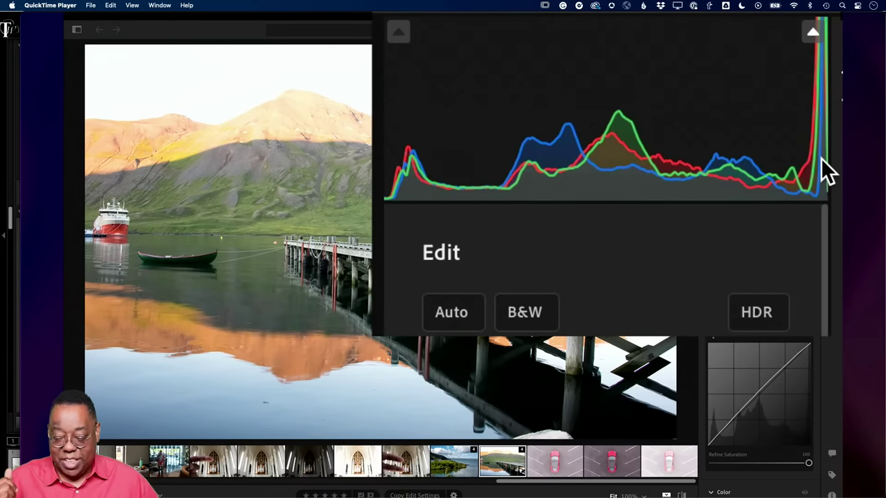
left_click(759, 314)
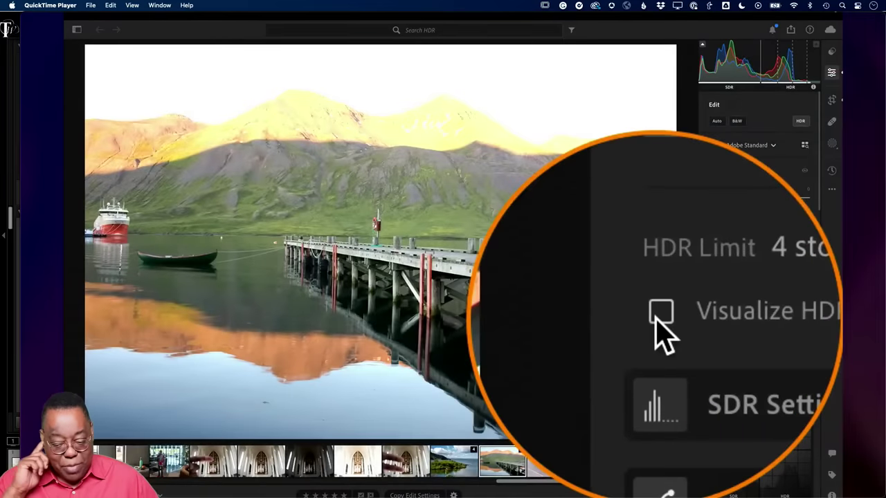
left_click(656, 320)
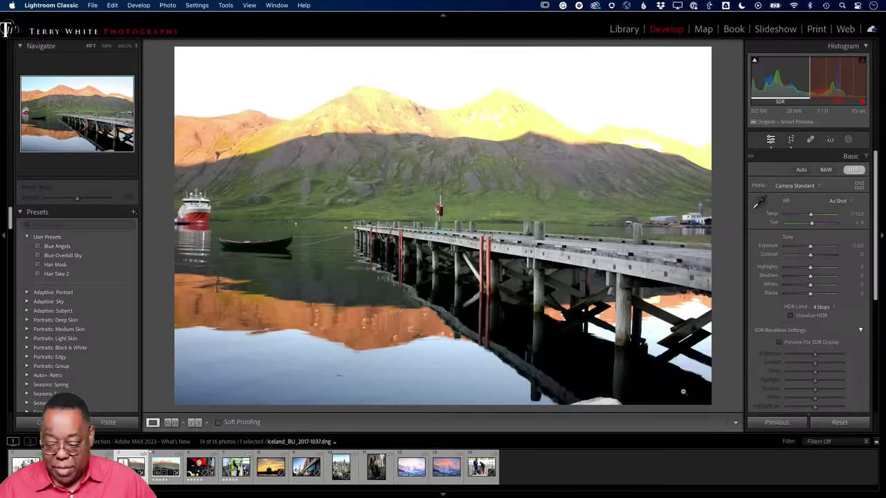
- Toggle Visualize HDR on and off, then open the Export One File dialog from the File menu
left_click(791, 316)
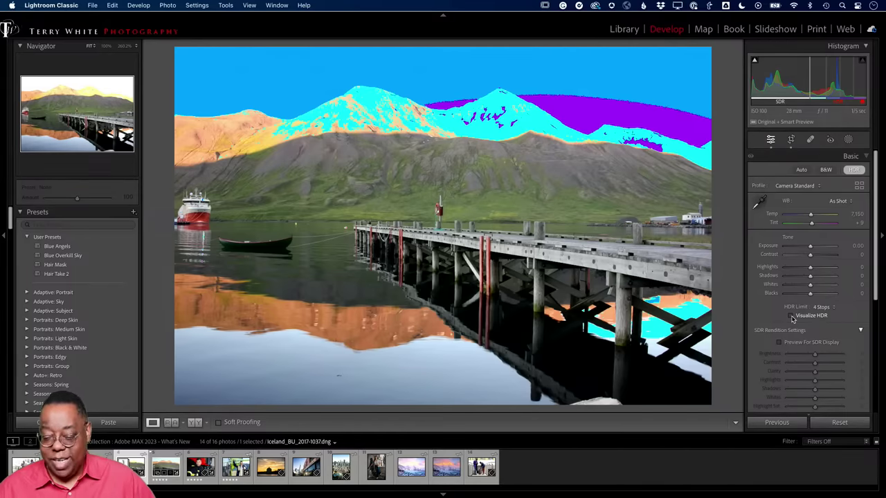
left_click(791, 316)
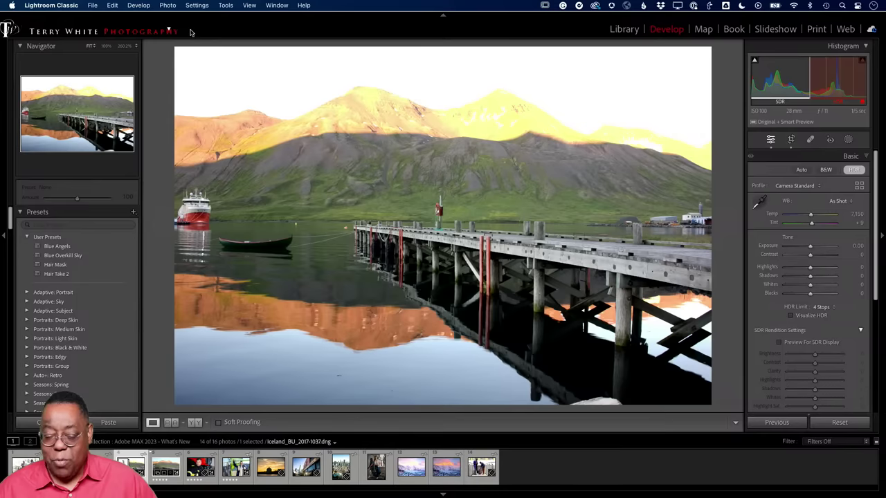
left_click(90, 7)
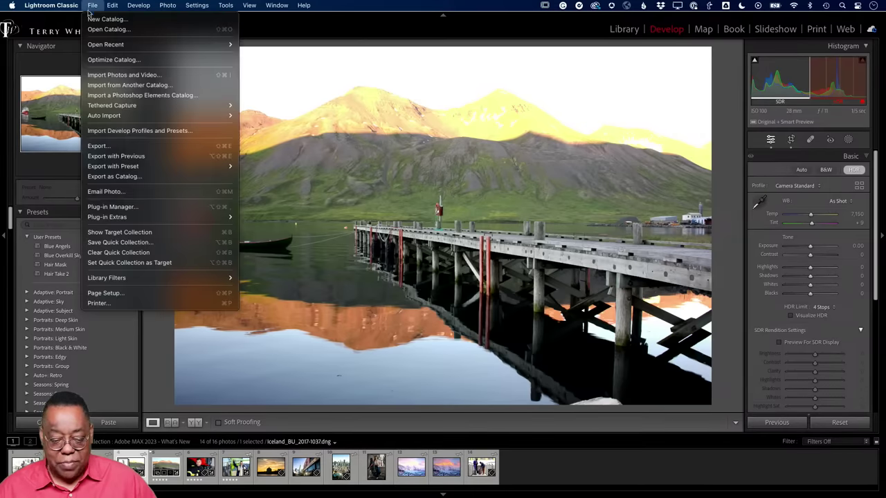
left_click(98, 146)
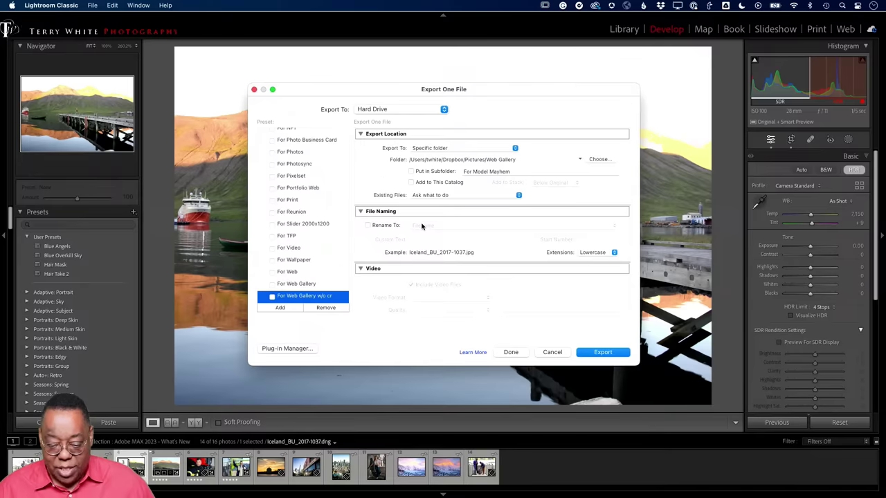
- Display the Image Format list in the Export dialog's File Settings section
scroll(436, 219, "down", 10)
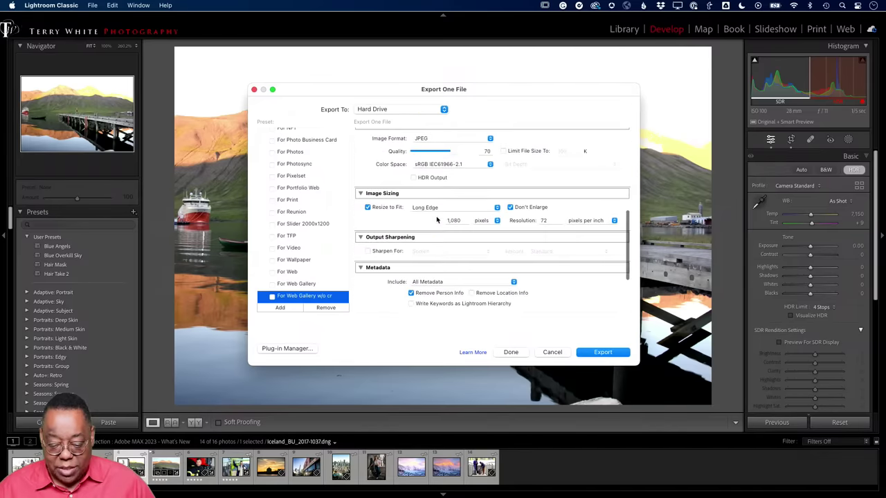
scroll(436, 219, "up", 2)
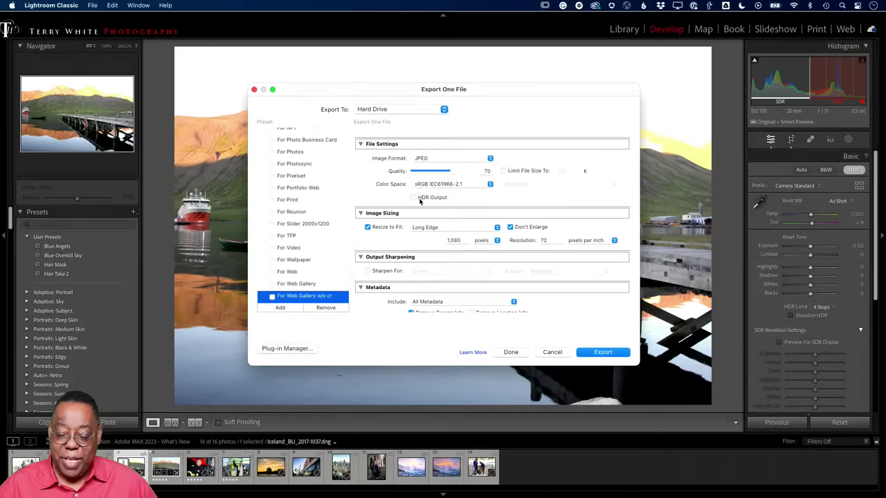
left_click(422, 161)
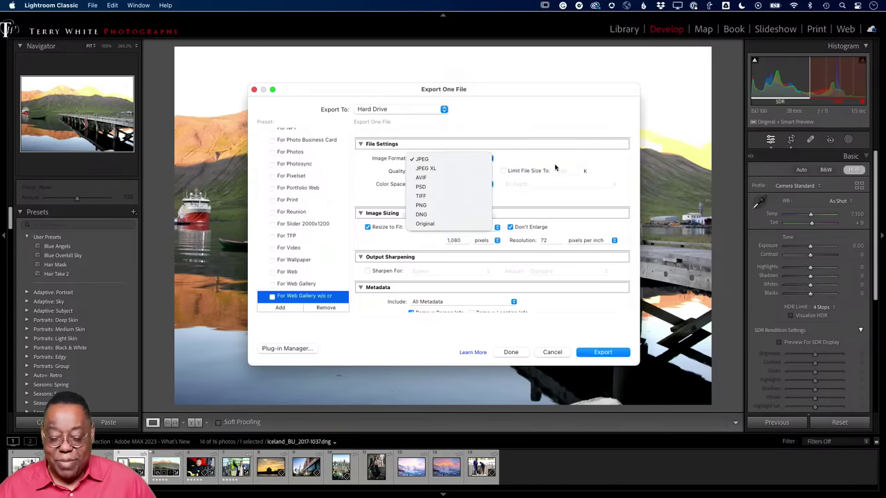
- Keep JPEG, enable HDR Output with HDR sRGB (Rec. 709) colour space, and close Export
left_click(599, 164)
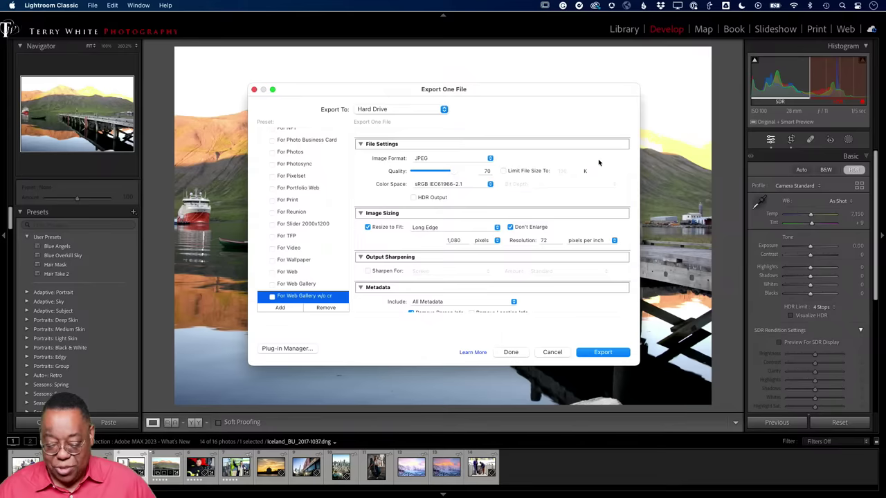
left_click(438, 201)
left_click(435, 198)
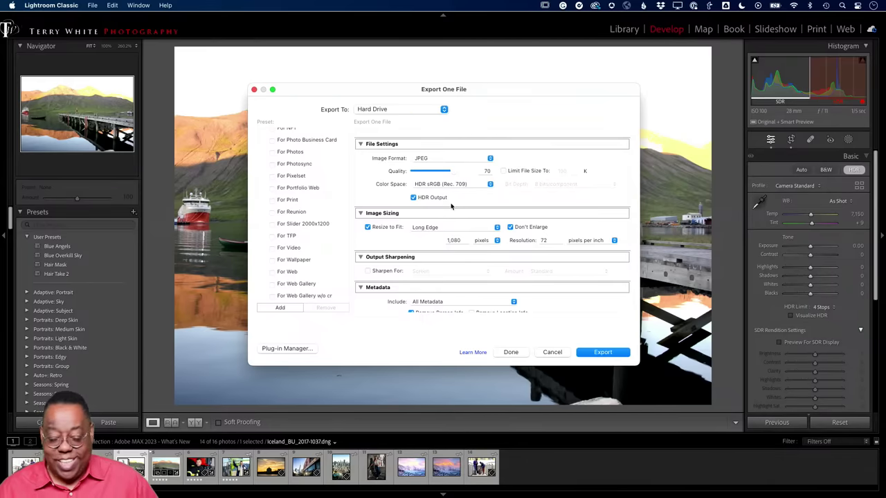
scroll(451, 206, "down", 2)
left_click(552, 354)
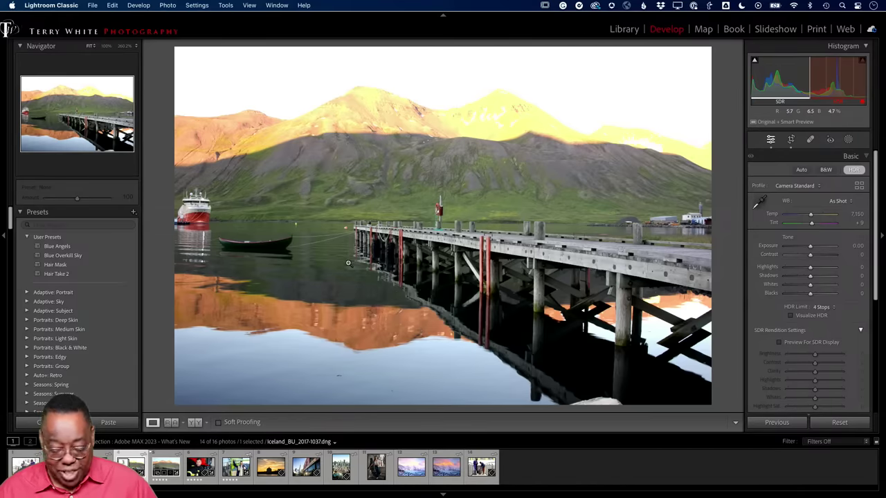
- Switch to the Library grid showing the Adobe MAX 2023 - What's New collection's 16 photos
key("g")
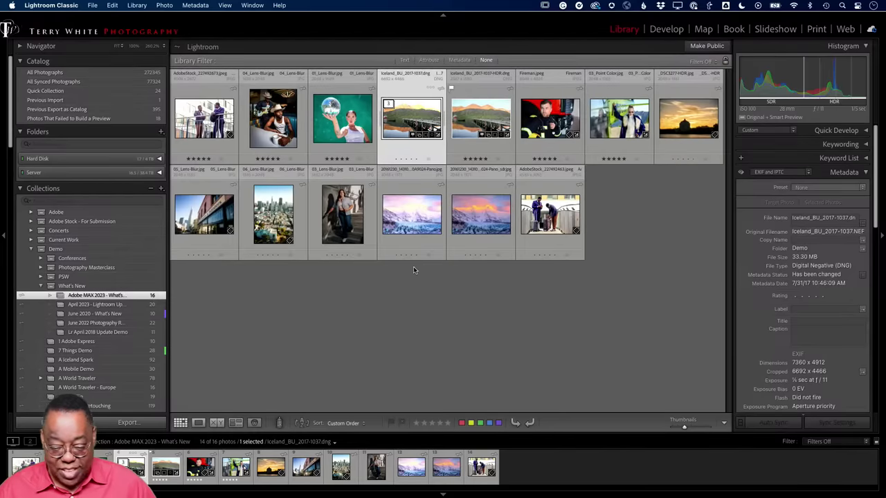